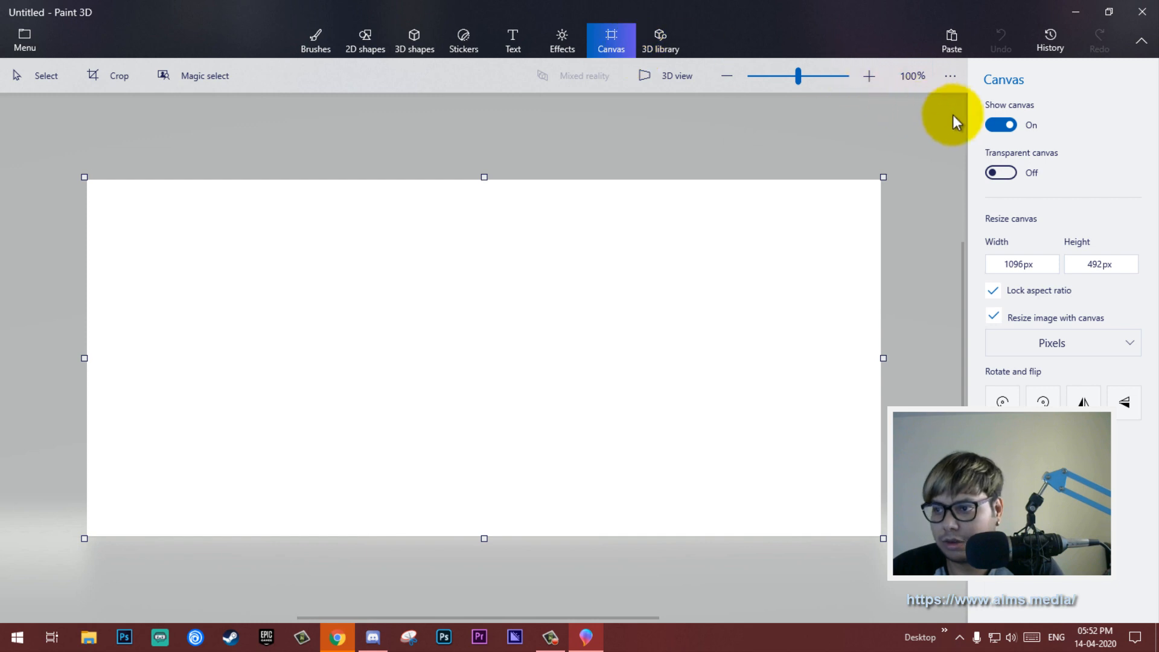
Turn off the canvas display and bring up the 3D shape tools.
left_click(1005, 127)
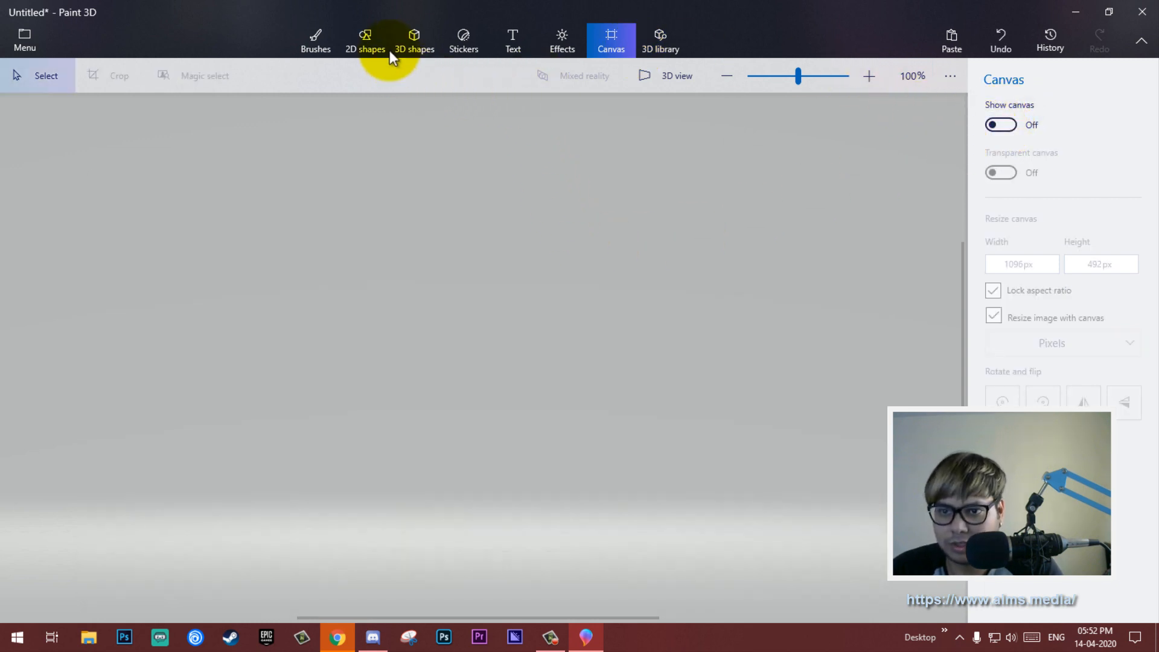
left_click(413, 37)
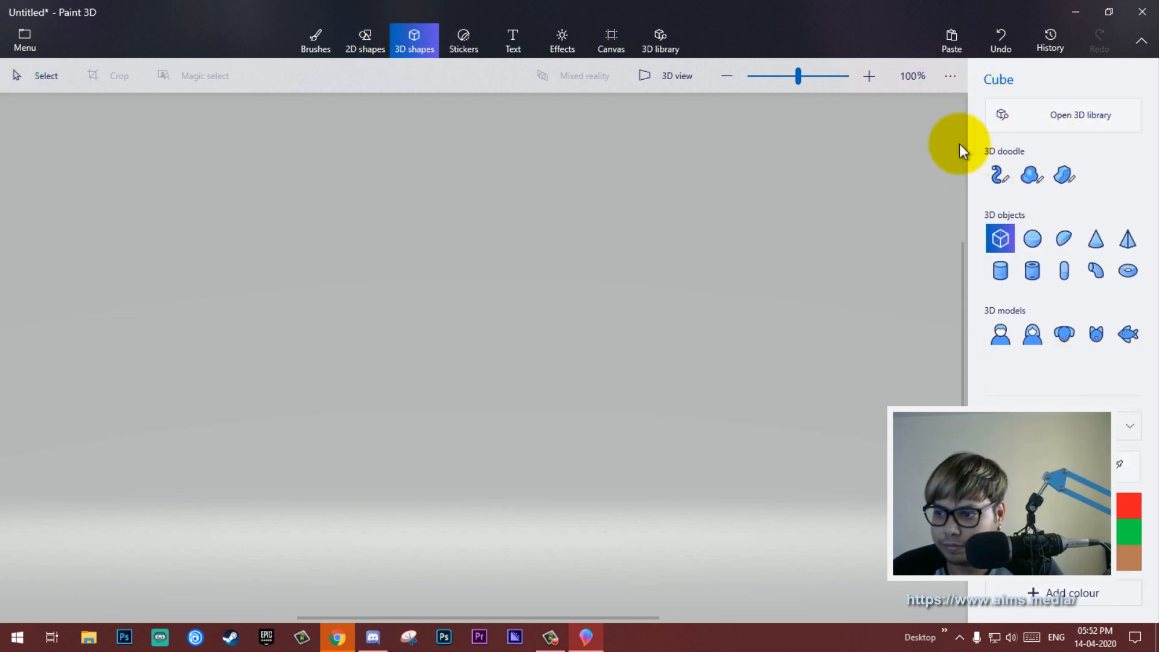
left_click(1030, 271)
left_click_drag(431, 182, 664, 398)
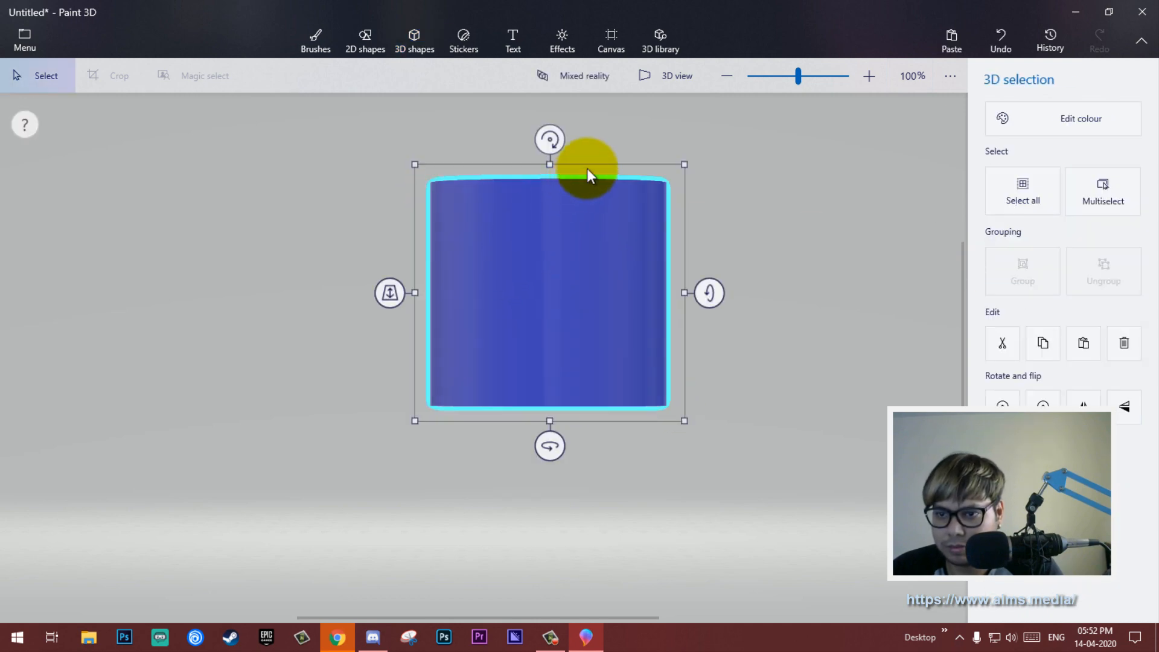
mouse_move(709, 292)
left_mouse_down()
mouse_move(711, 401)
mouse_move(726, 293)
left_mouse_up()
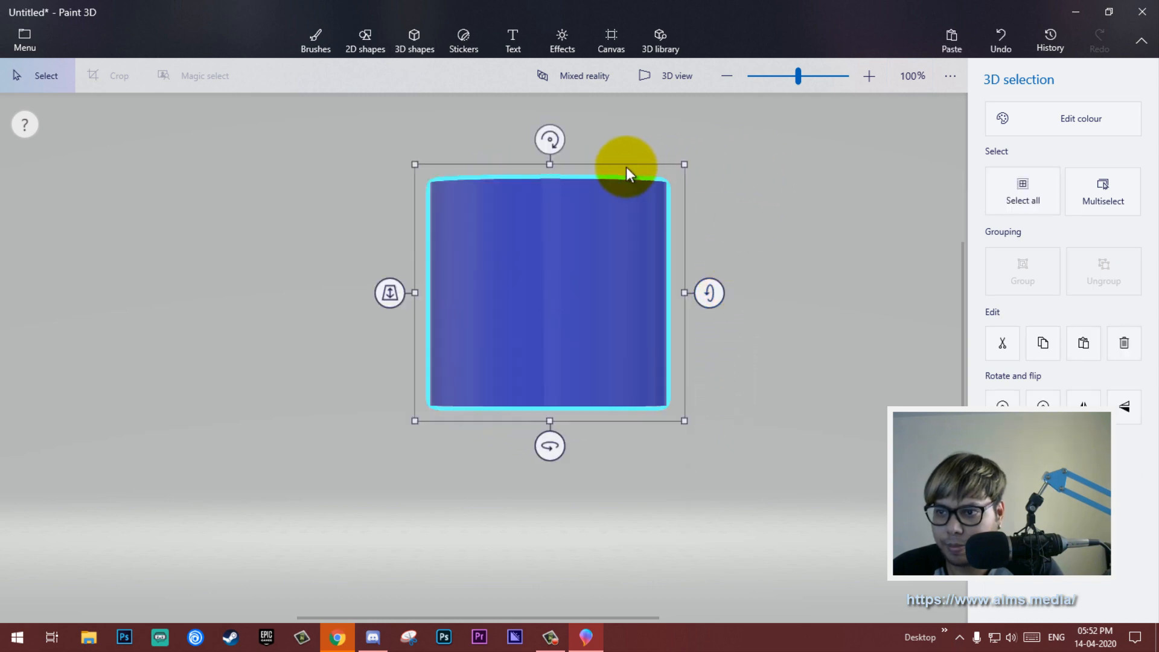
key("ctrl+z")
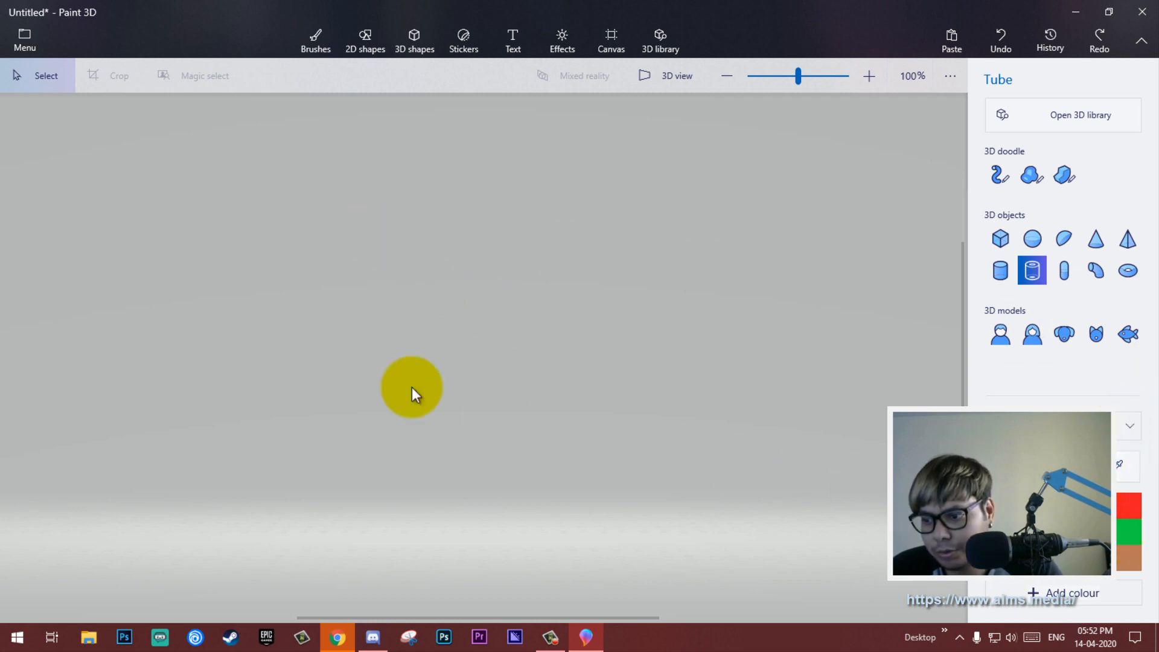
left_click_drag(378, 268, 595, 392)
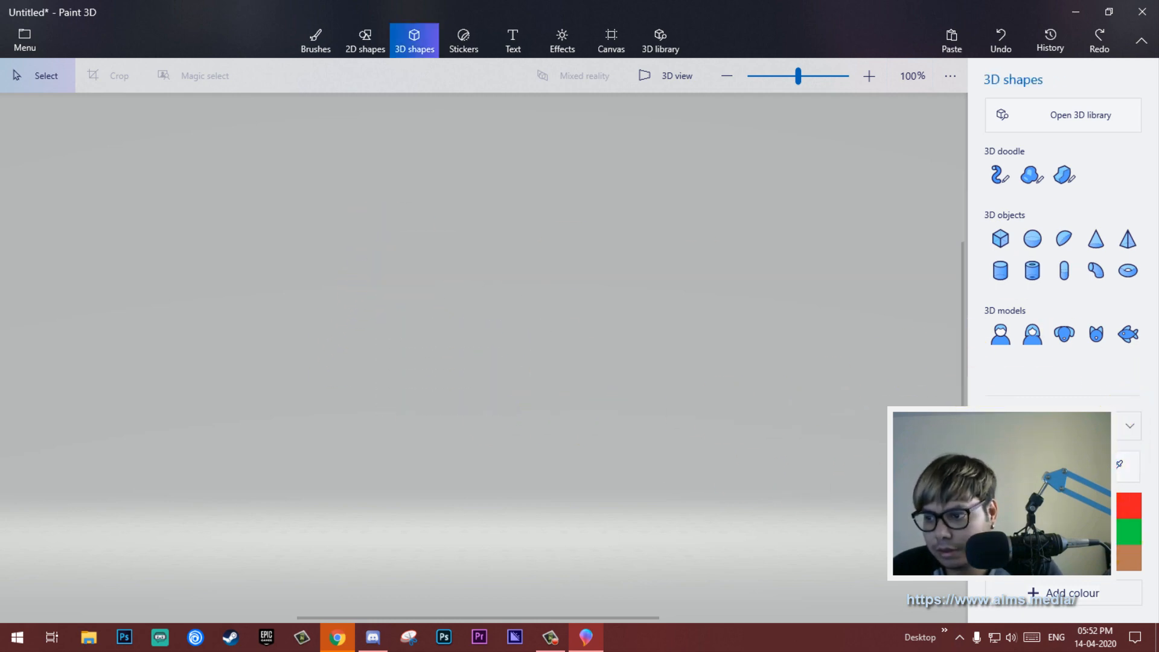
Draw a wide, low tube in a shiny metallic material and move it down to the floor of the scene.
left_click(1048, 427)
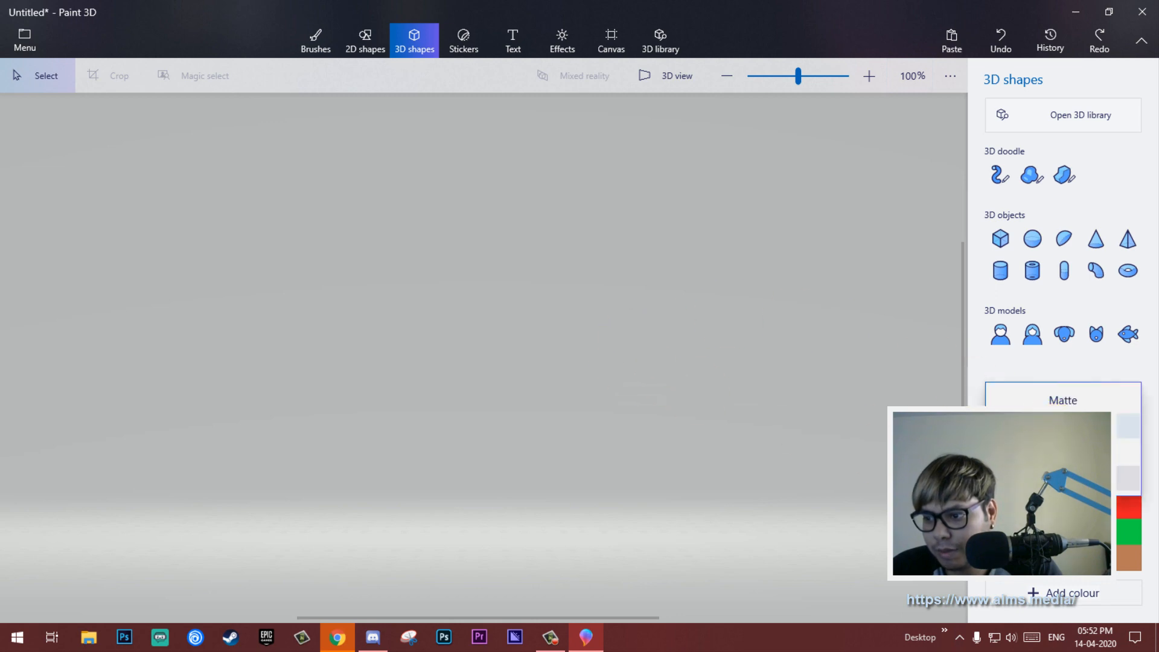
left_click(1048, 478)
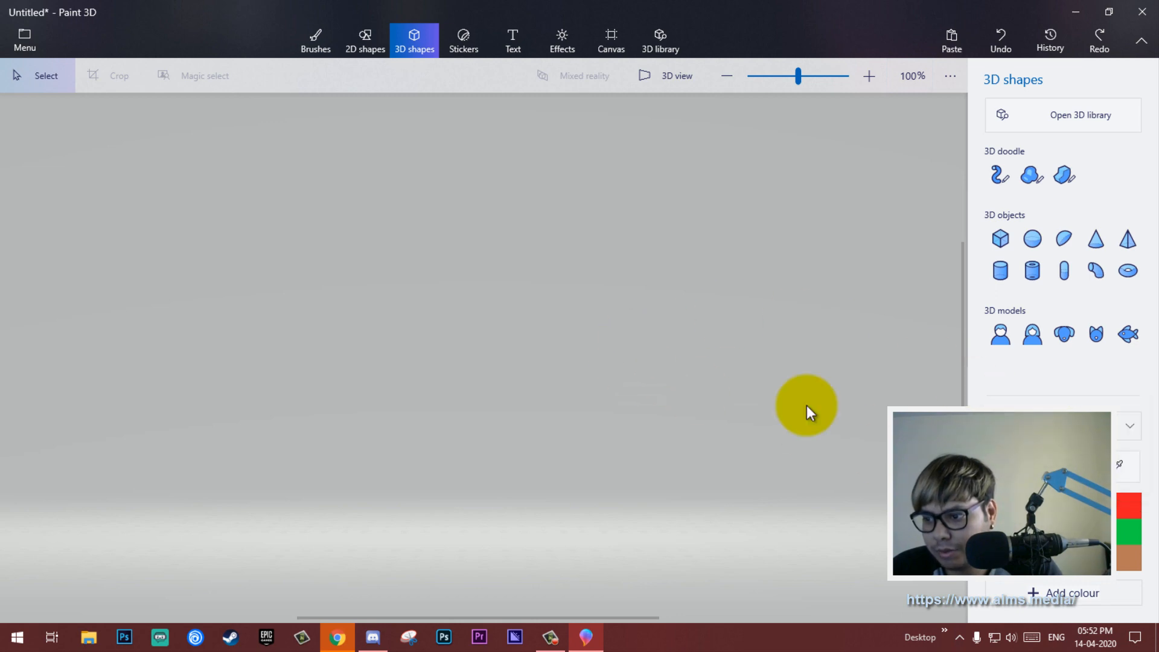
left_click(1032, 270)
left_click_drag(329, 234, 682, 323)
left_click_drag(531, 264, 554, 472)
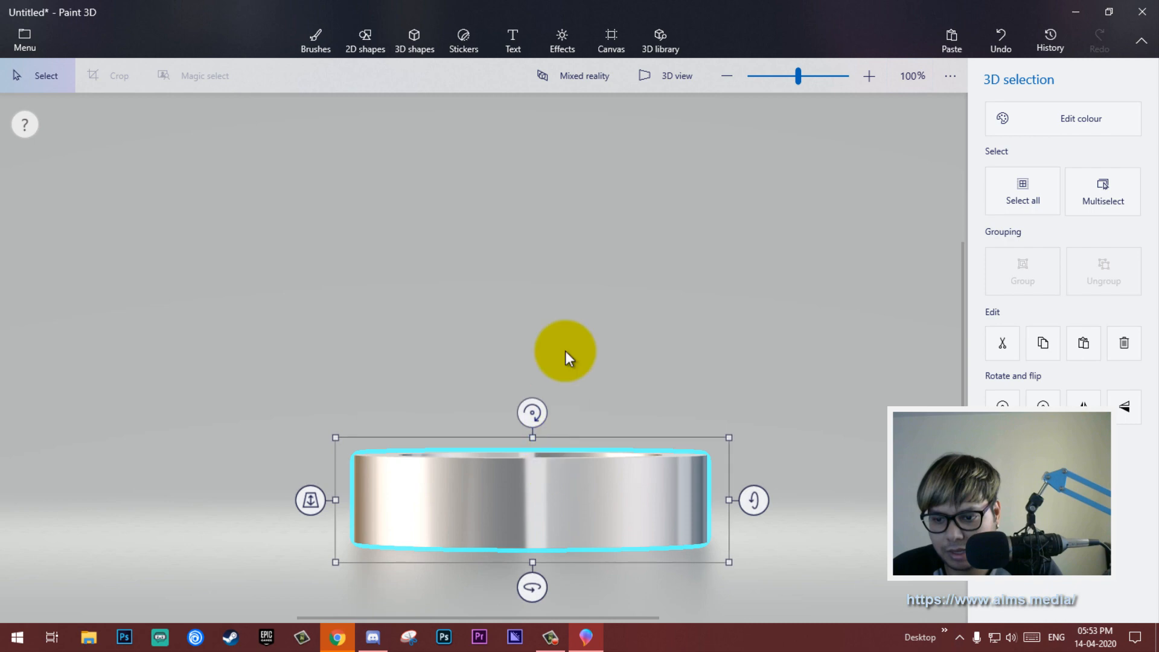
Examine the metal ring in 3D view from straight above and from an oblique angle.
left_click(646, 76)
left_click_drag(604, 234, 567, 291)
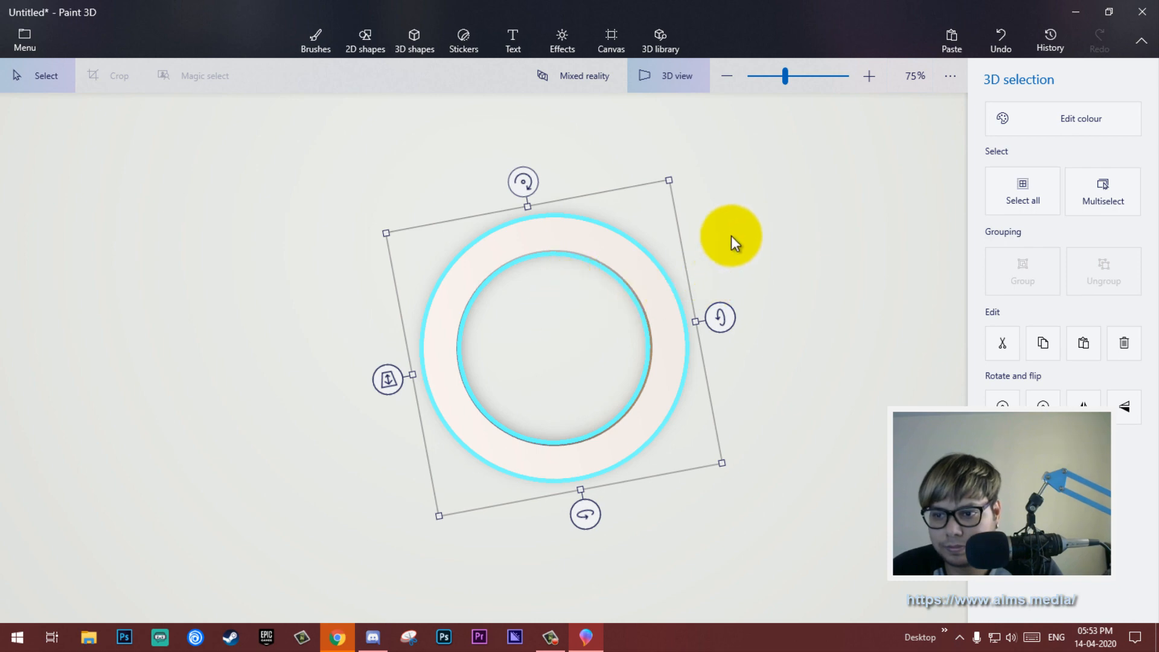
left_click_drag(530, 180, 566, 183)
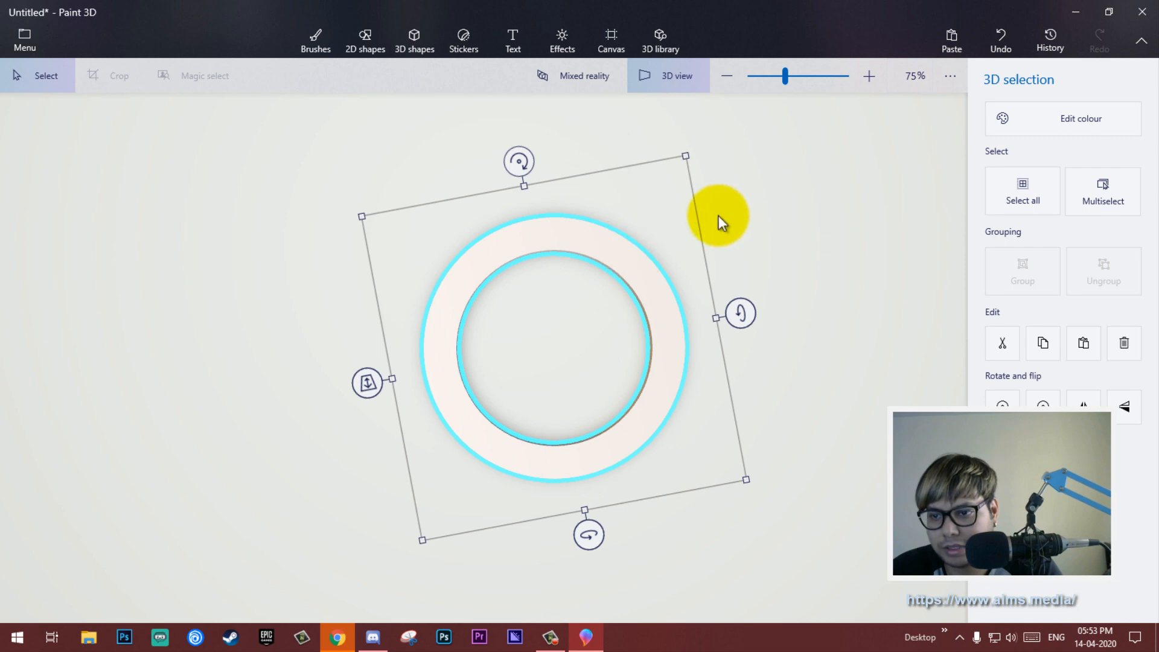
scroll(550, 298, "up", 1)
scroll(549, 298, "down", 1)
key("alt")
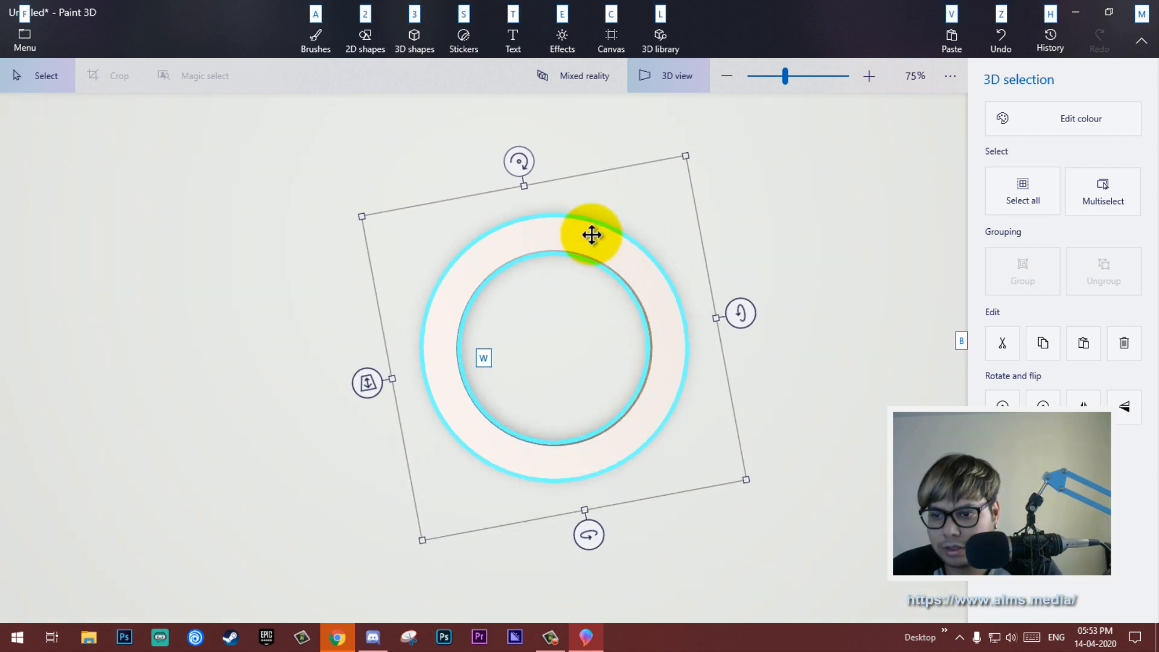
key("3")
left_click_drag(632, 268, 574, 242)
Add a 3D text "S" in the empty space above the ring, working in the flat front view.
left_click(513, 40)
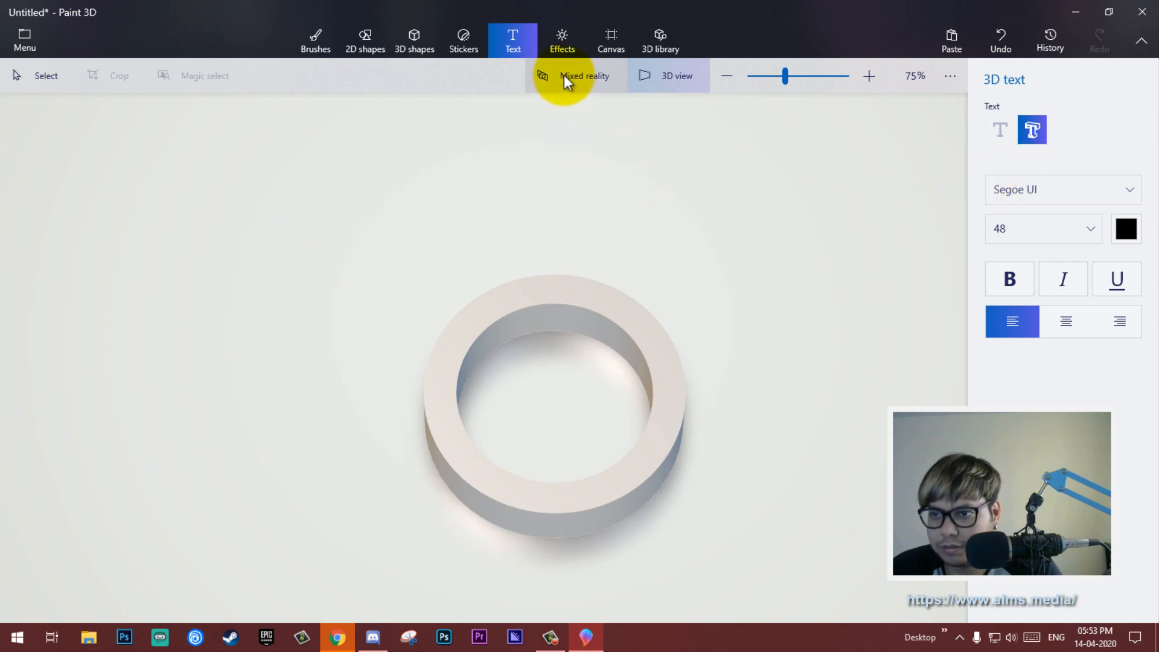
left_click(652, 76)
left_click(539, 200)
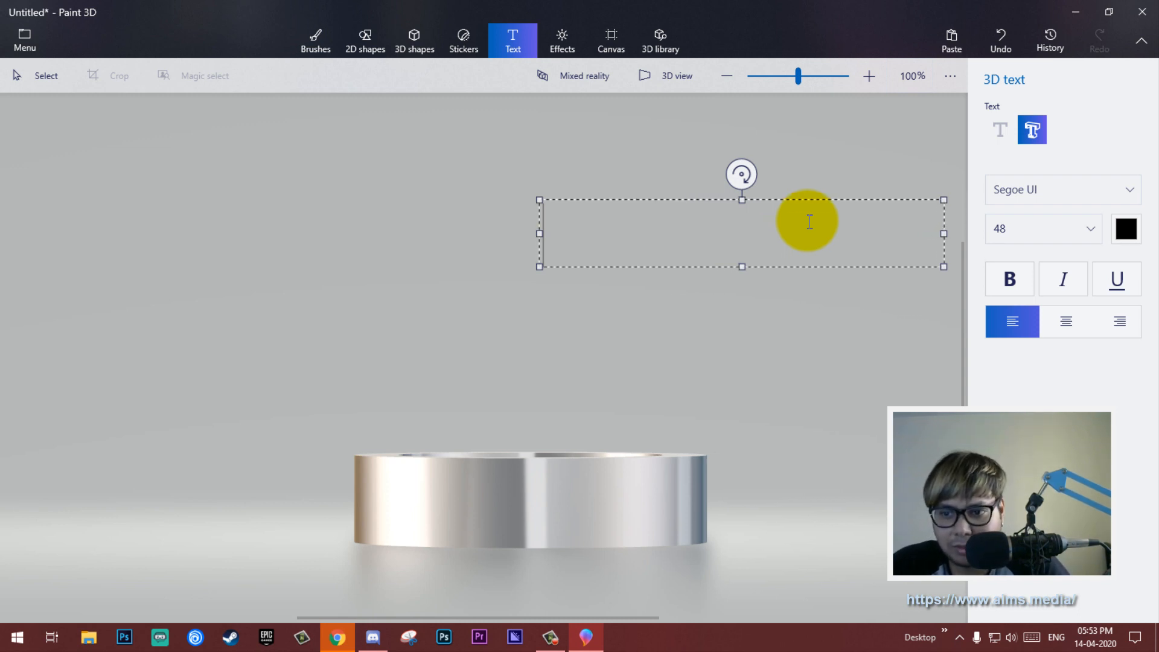
type("S")
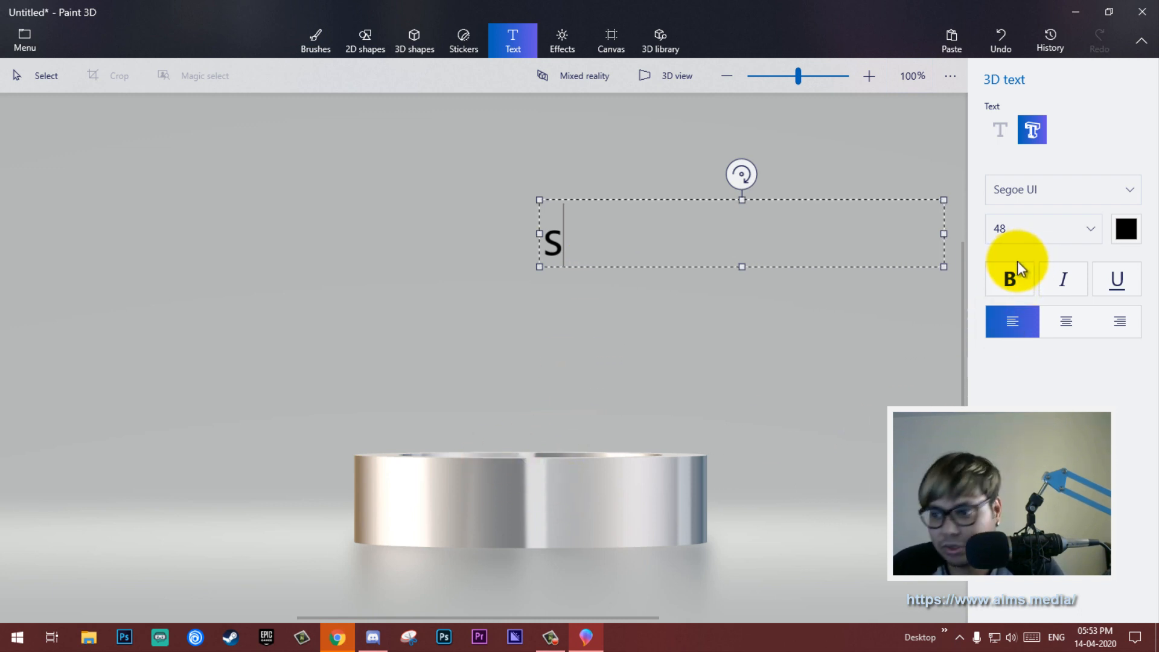
Format the letter S as bold, size 94, in the Pricedown font and place it as a 3D object.
key("ctrl+a")
left_click(1087, 228)
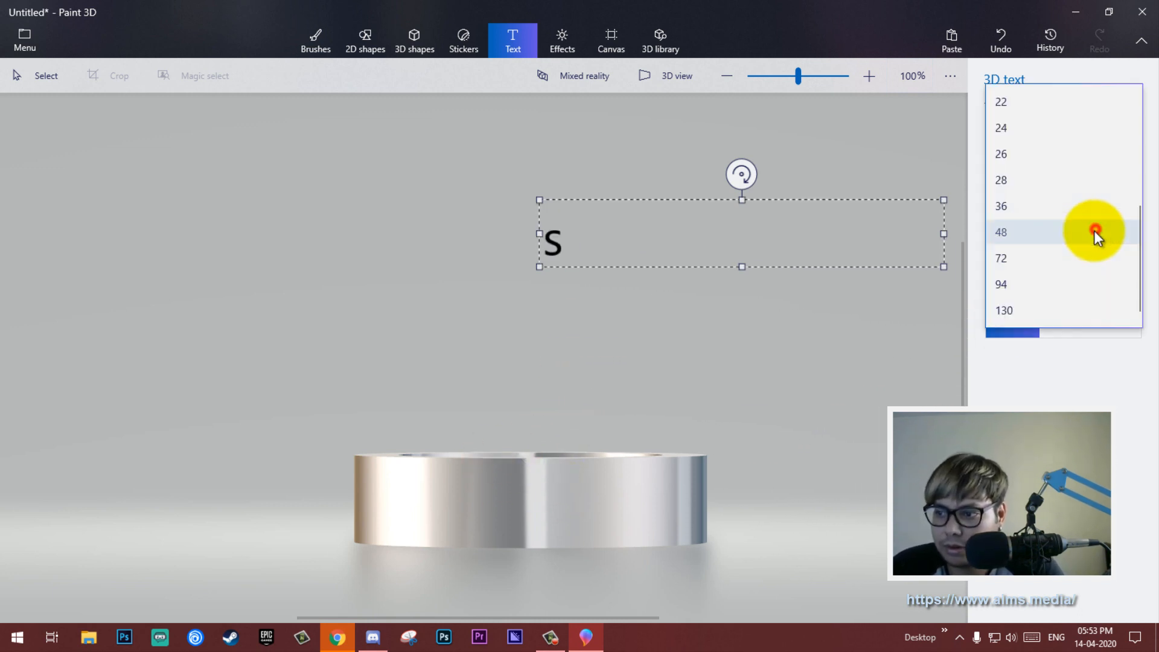
left_click(1046, 295)
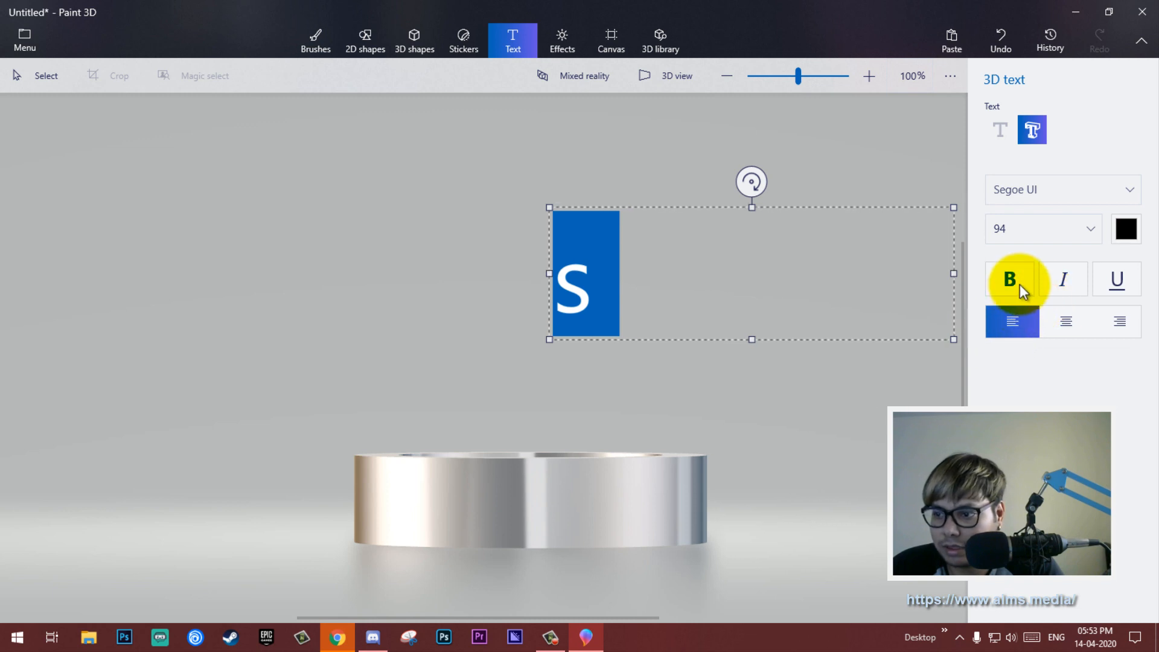
left_click(1020, 284)
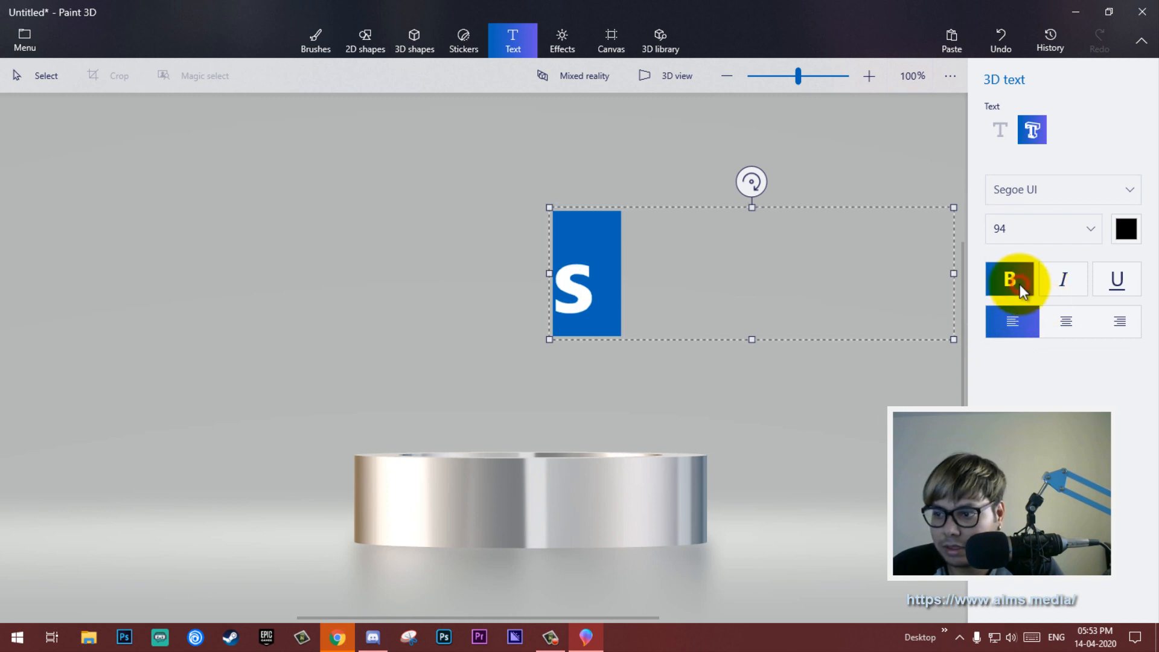
left_click(1111, 190)
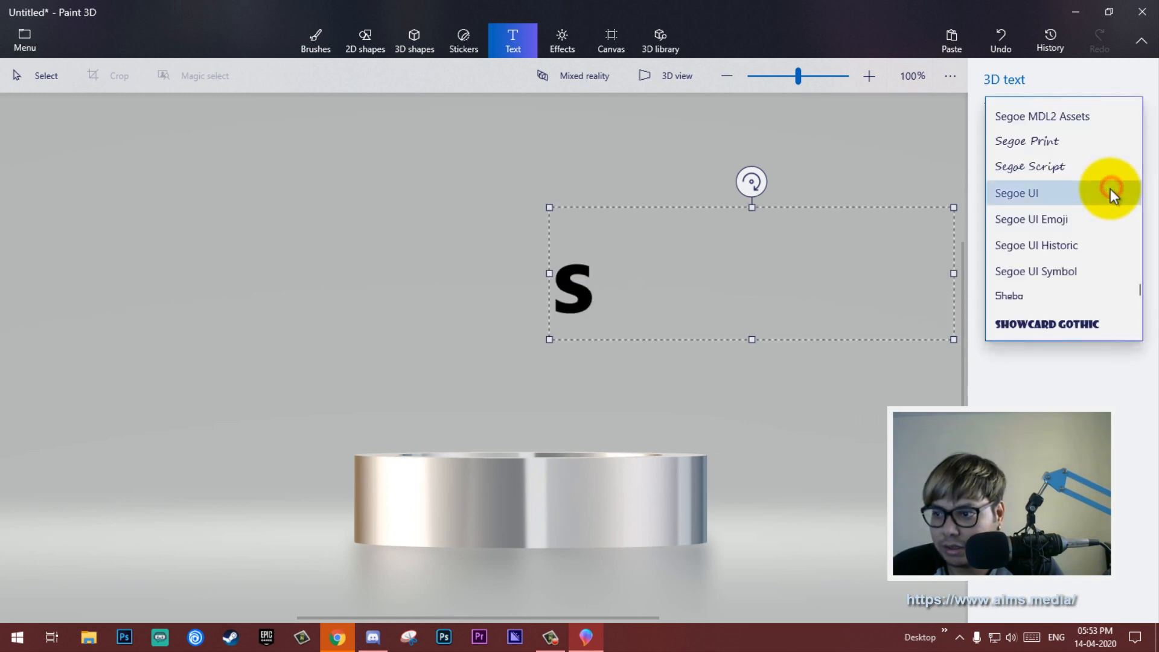
left_click(1080, 121)
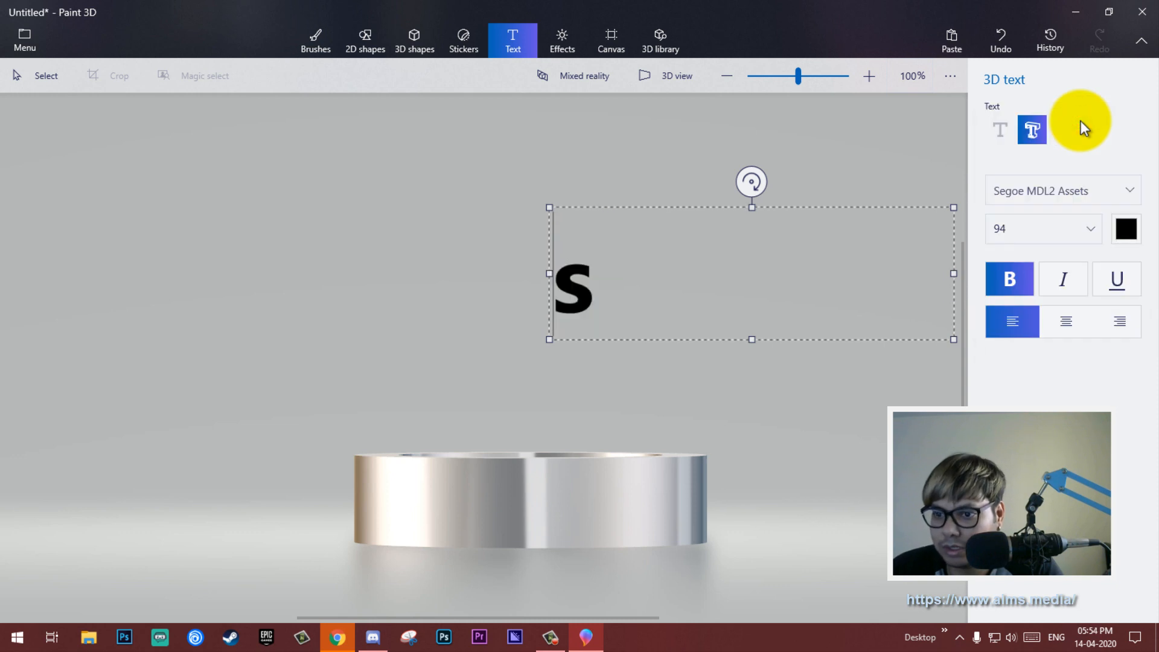
left_click(1098, 189)
left_click(1047, 212)
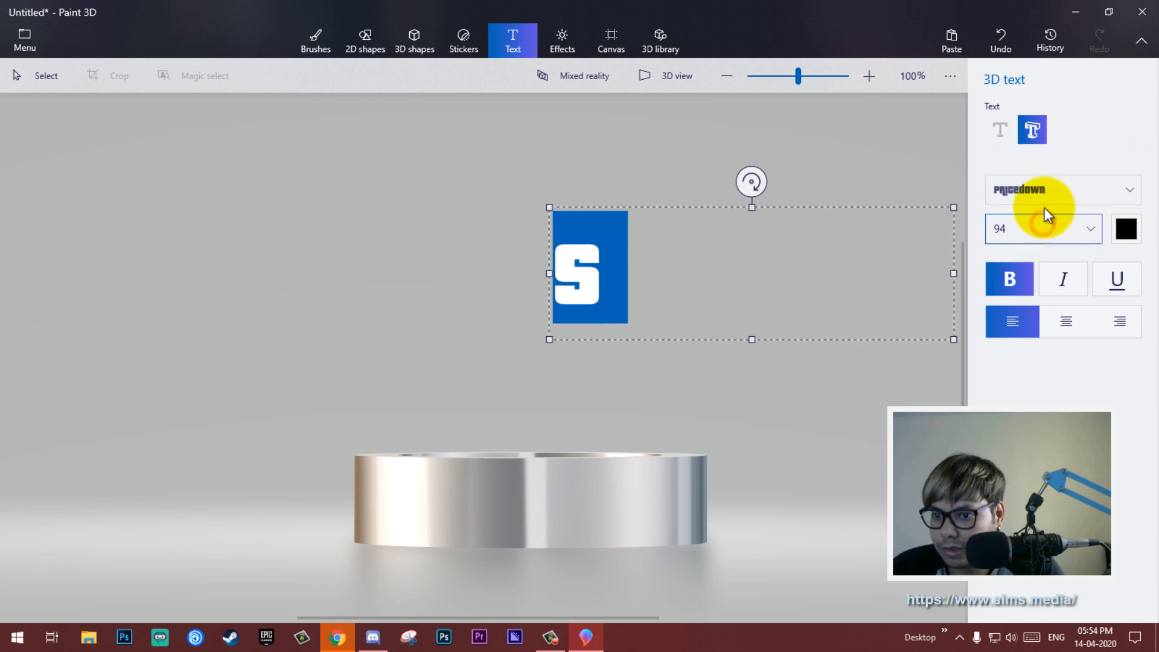
left_click(621, 257)
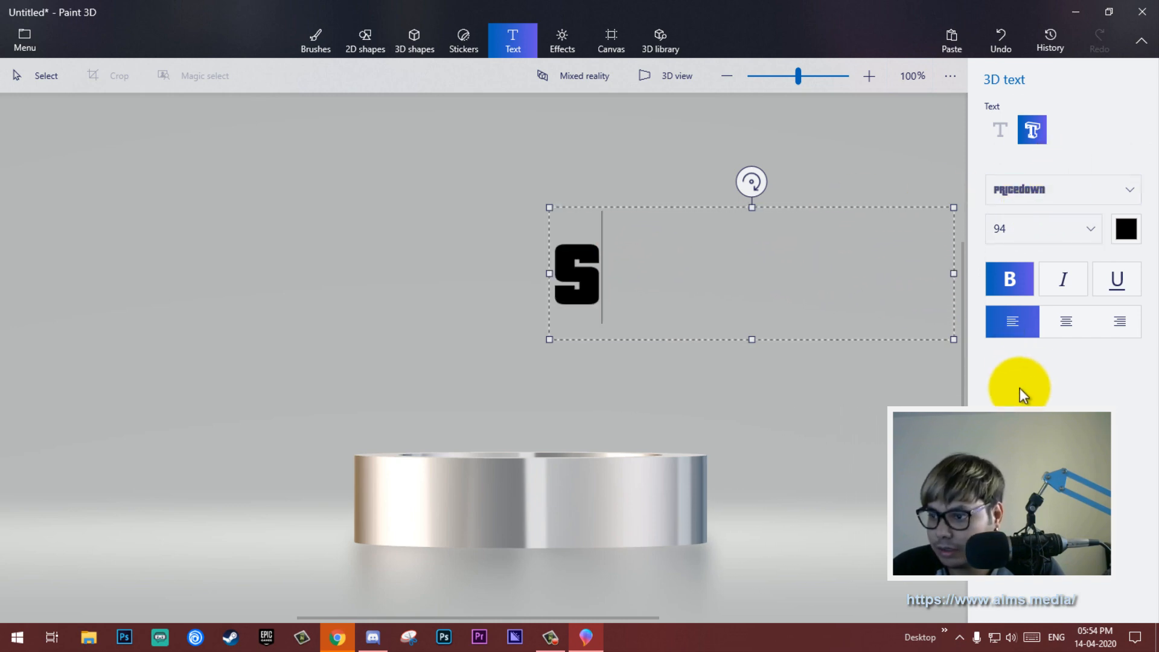
left_click(505, 299)
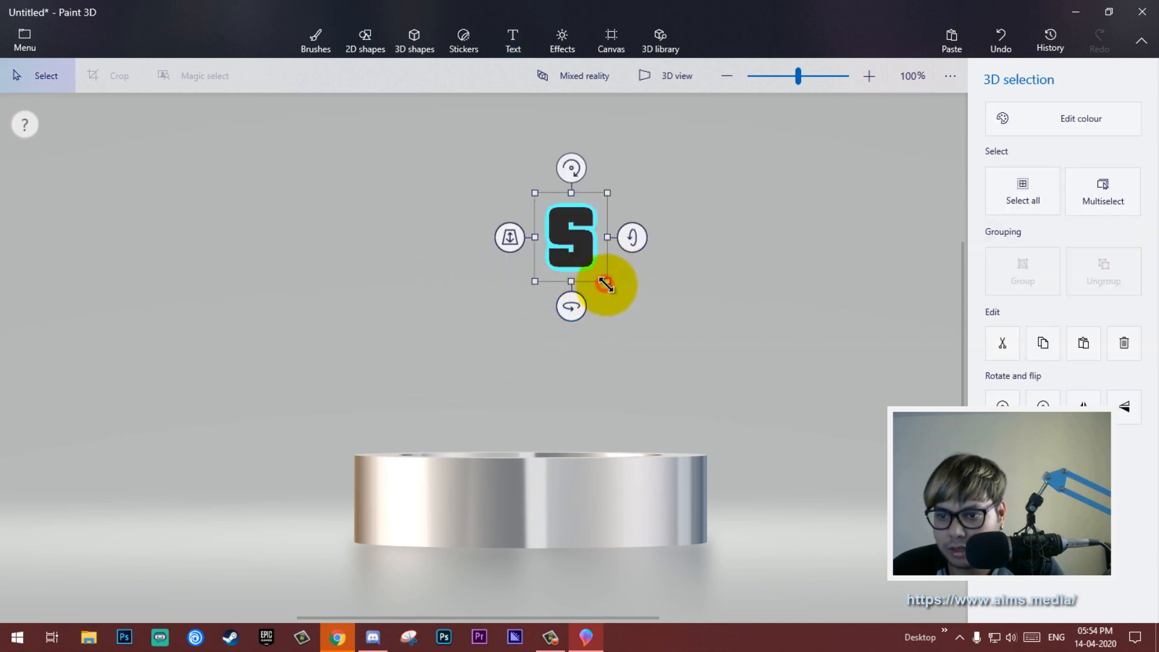
Enlarge the 3D letter S, centre it above the ring, and check its depth and position in 3D view.
left_click_drag(606, 283, 647, 329)
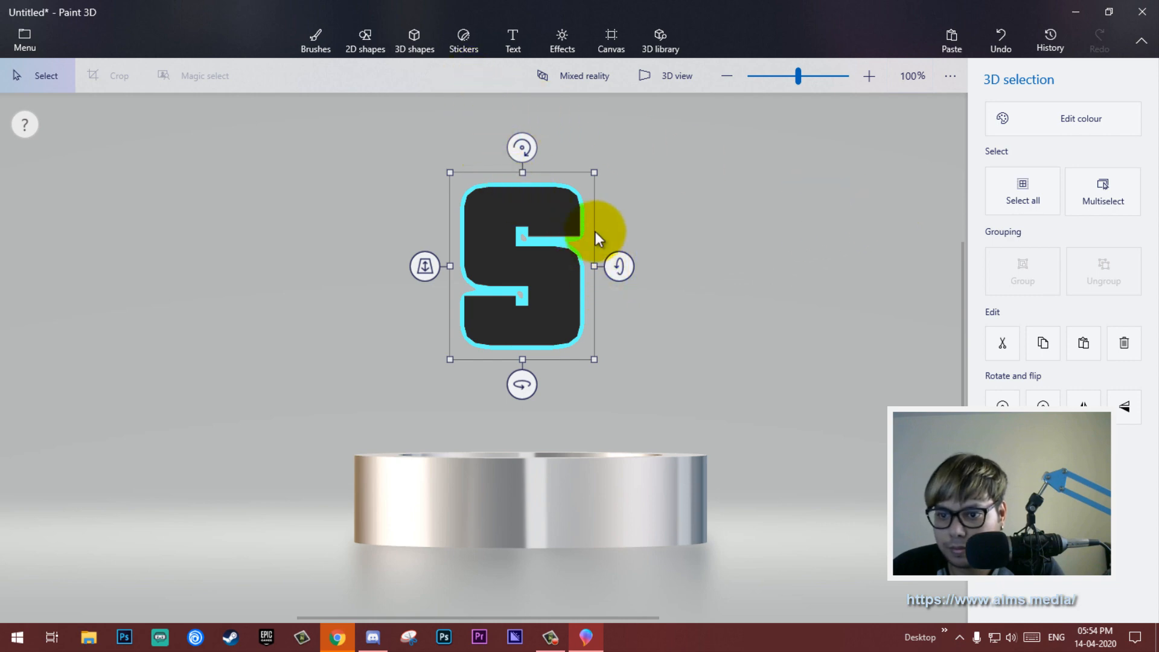
left_click(664, 83)
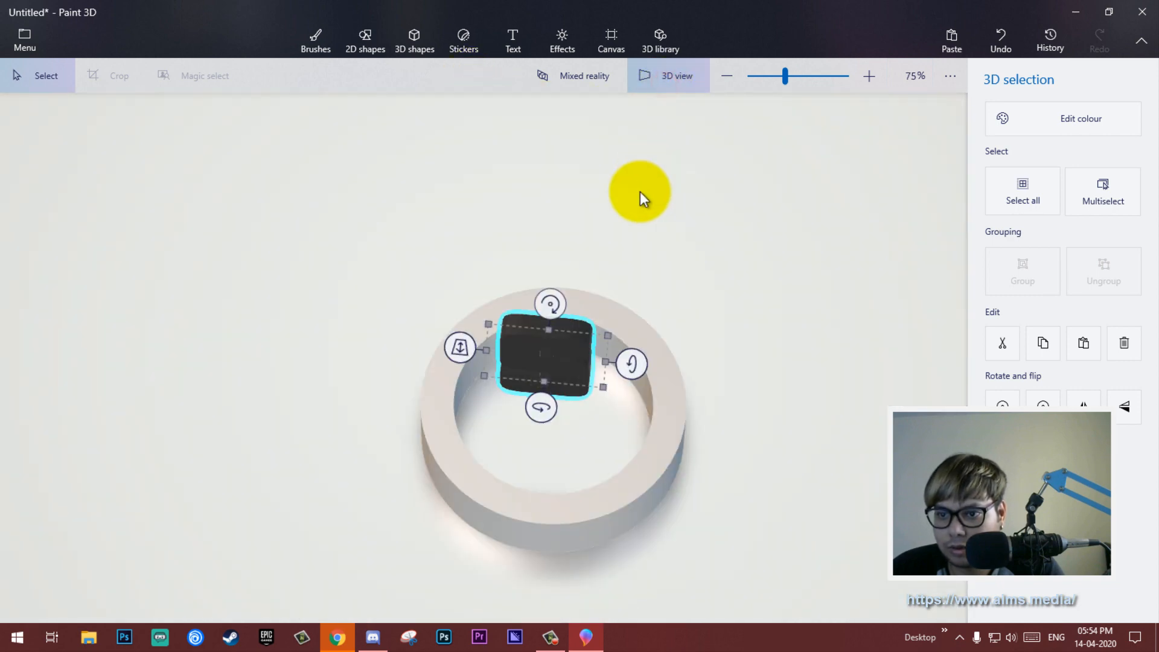
mouse_move(552, 322)
left_mouse_down()
mouse_move(556, 285)
mouse_move(557, 305)
left_mouse_up()
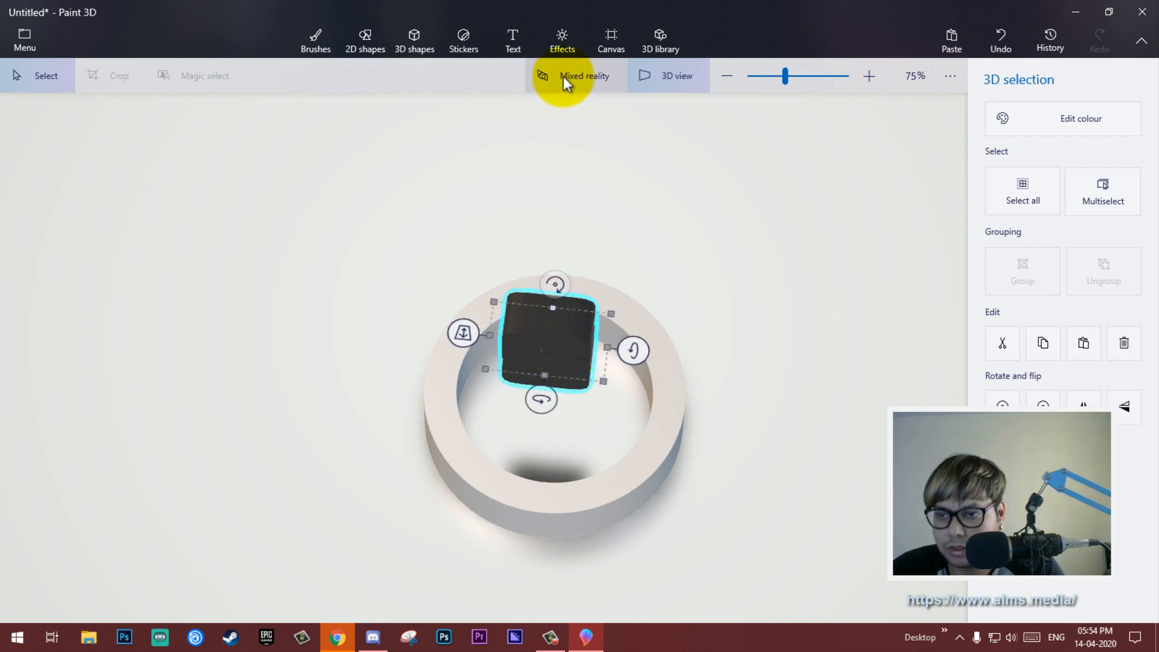
left_click(425, 43)
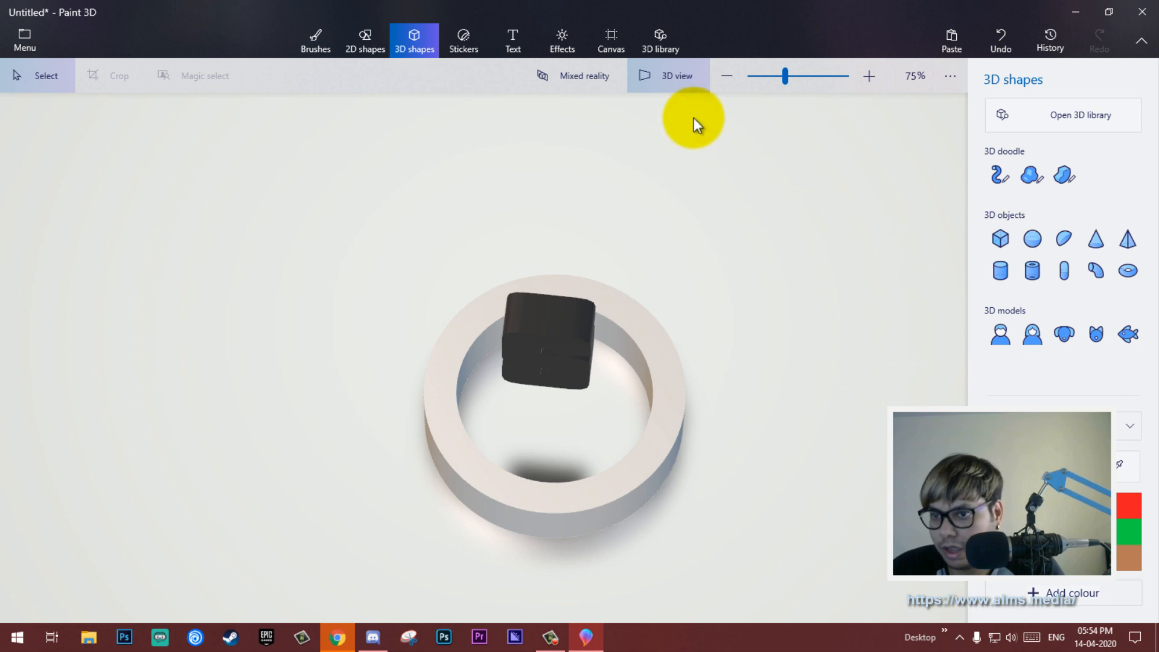
left_click(664, 77)
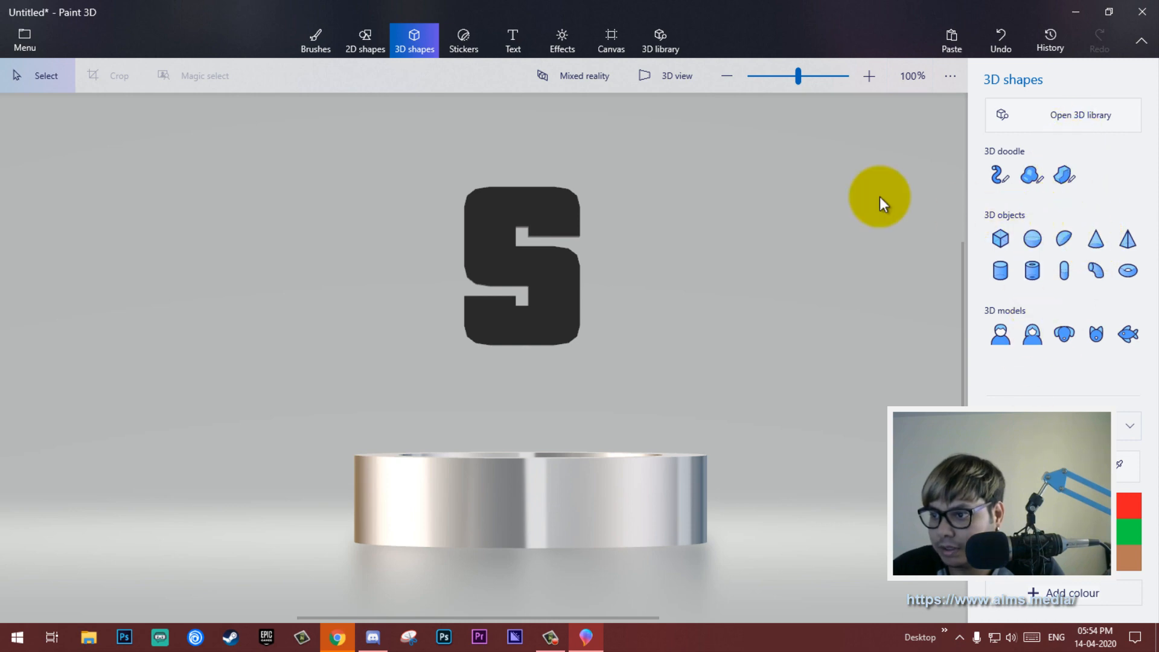
Fill the letter S with the light metallic finish to match the ring.
left_click(326, 40)
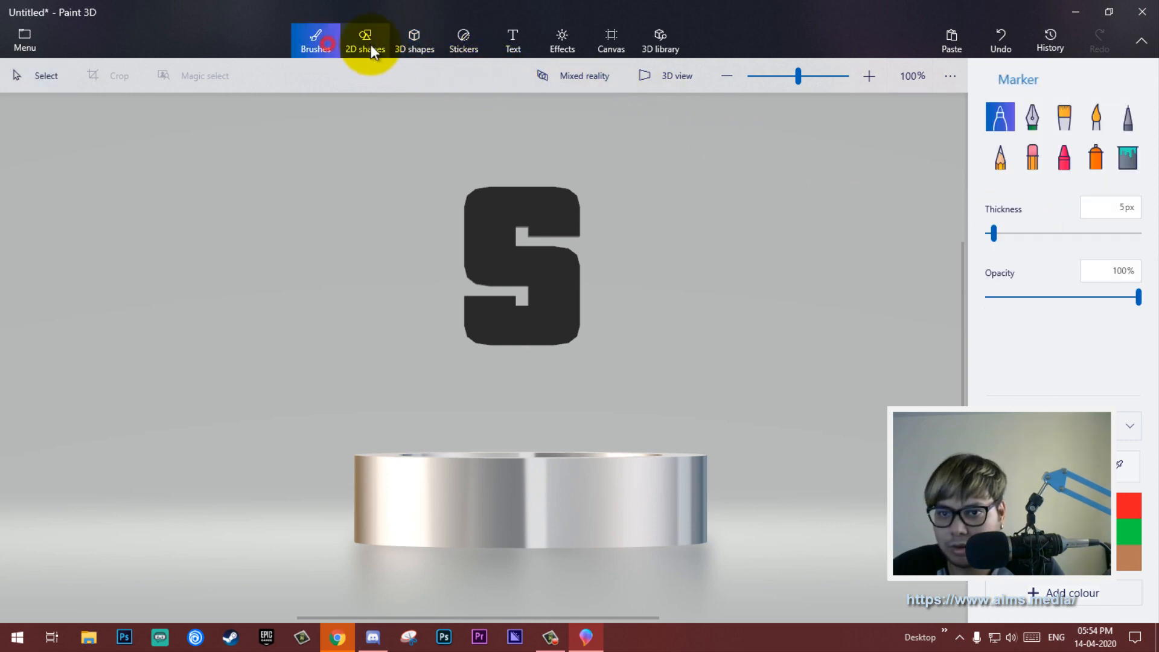
left_click(1128, 155)
left_click(552, 196)
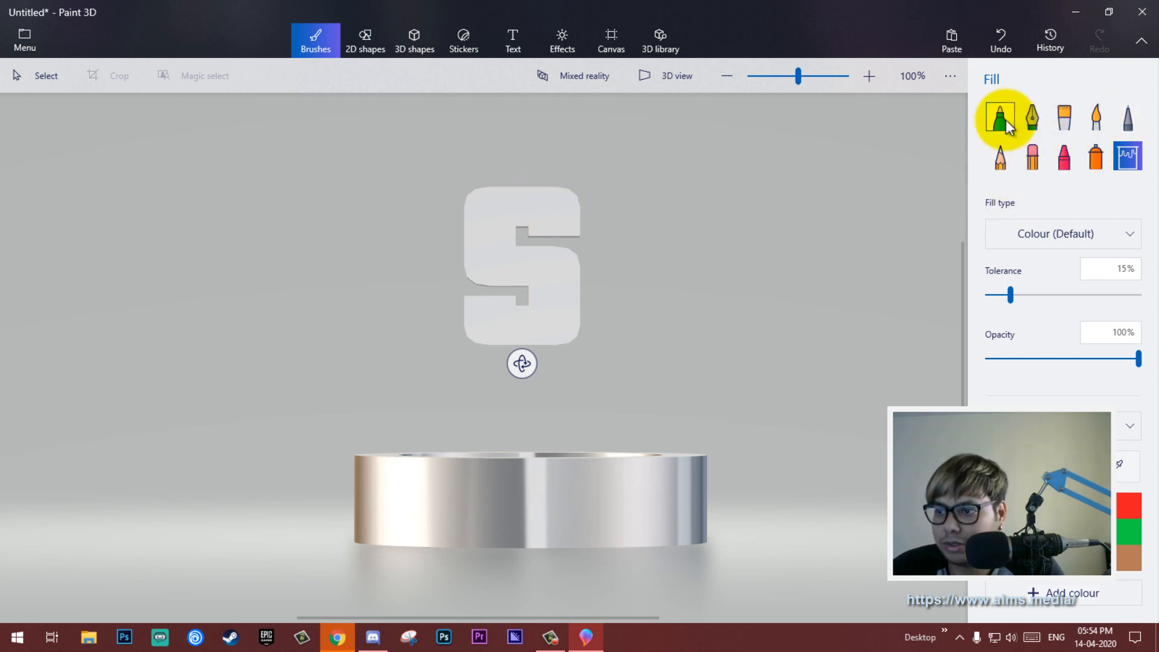
left_click(1002, 119)
left_click(540, 243)
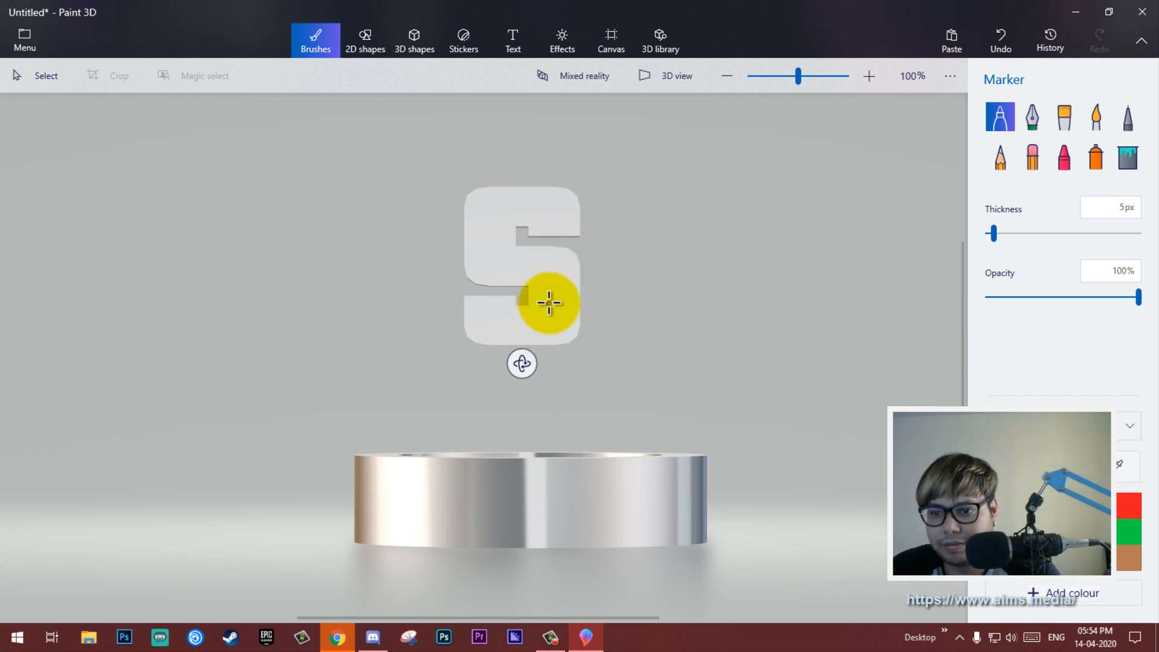
key("alt")
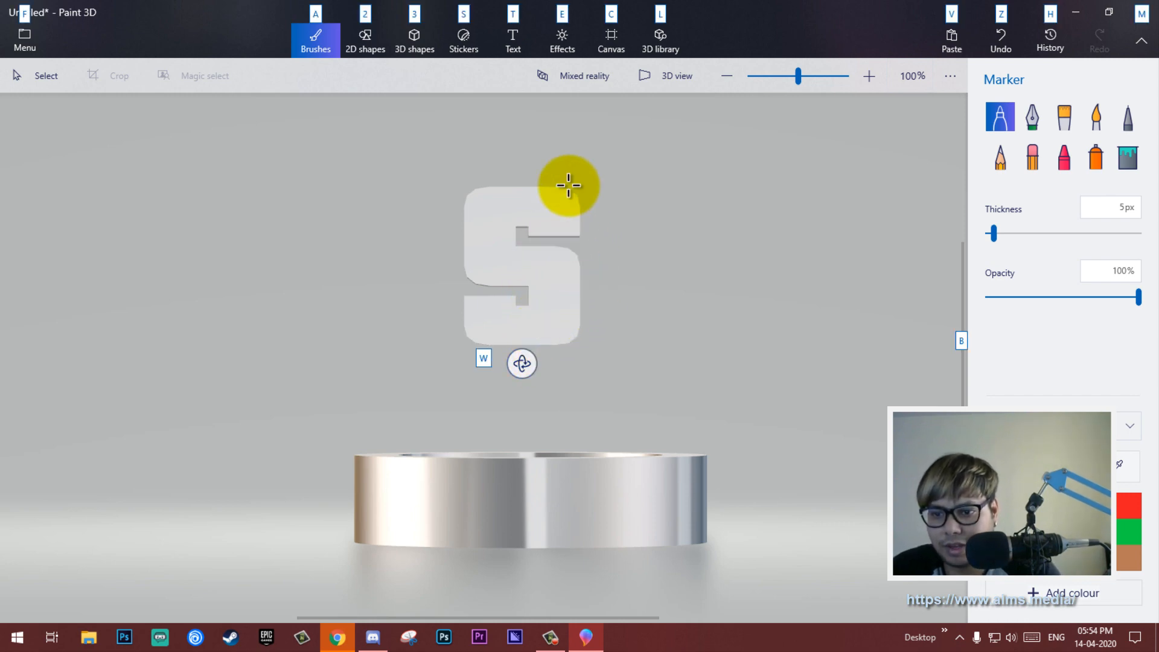
left_click(584, 153)
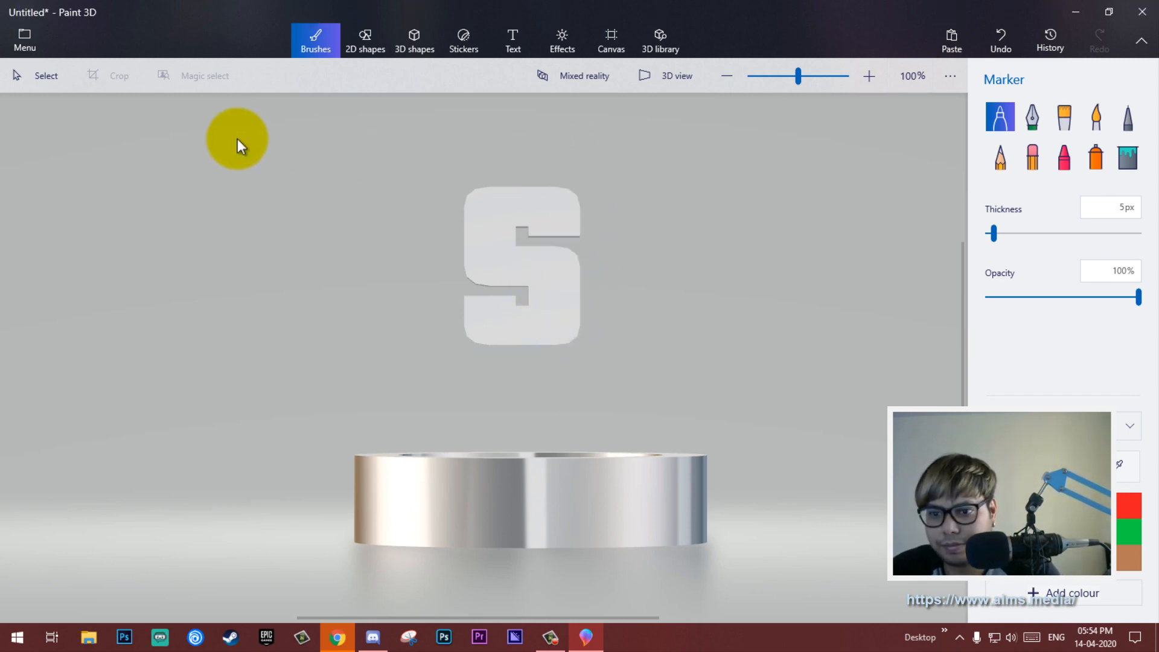
Tilt the letter S in 3D view so it lies flat facing up, and push it down toward the inside of the ring.
left_click(652, 77)
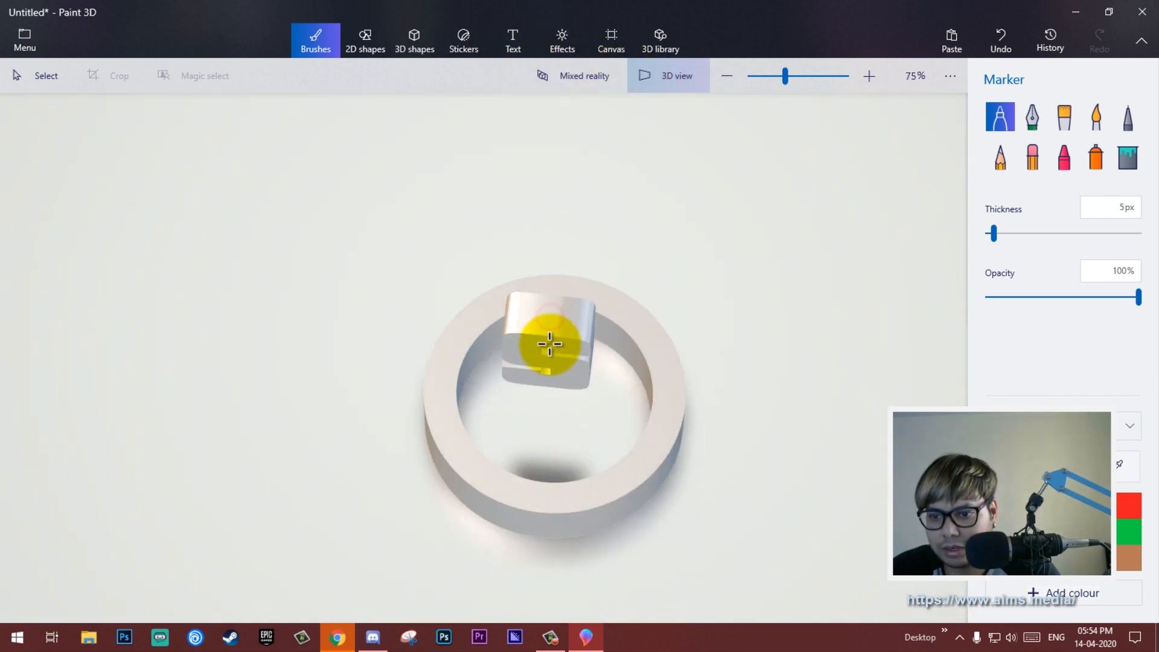
left_click(409, 50)
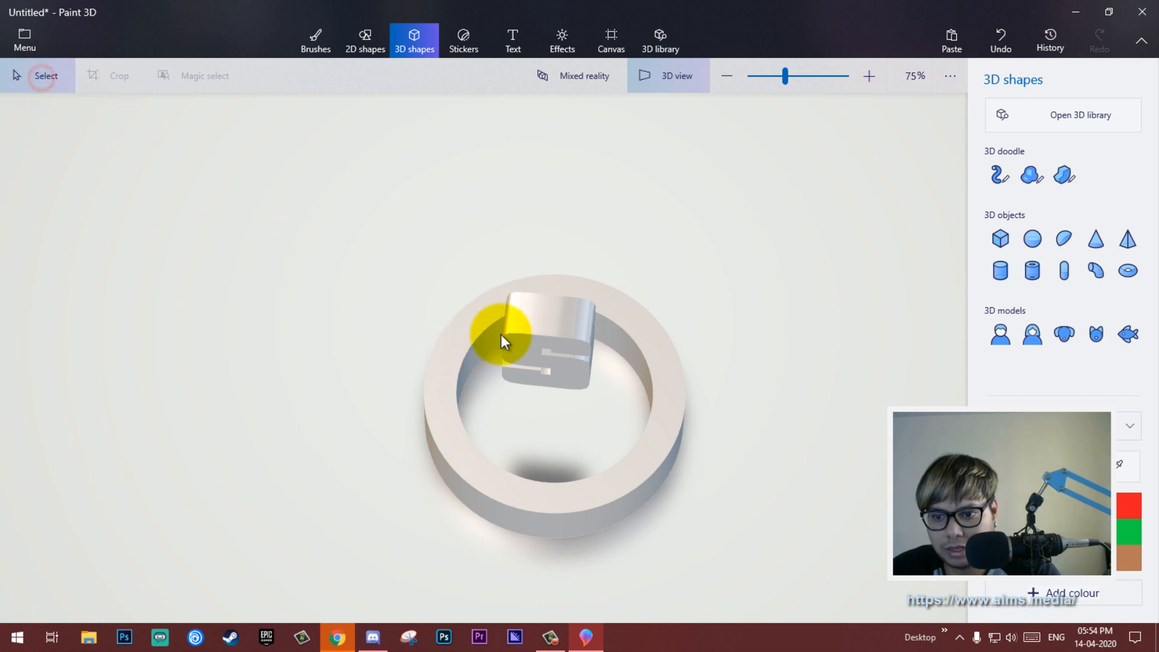
left_click(527, 340)
left_click_drag(644, 326, 662, 276)
left_click_drag(569, 355, 580, 382)
left_click_drag(475, 365, 444, 444)
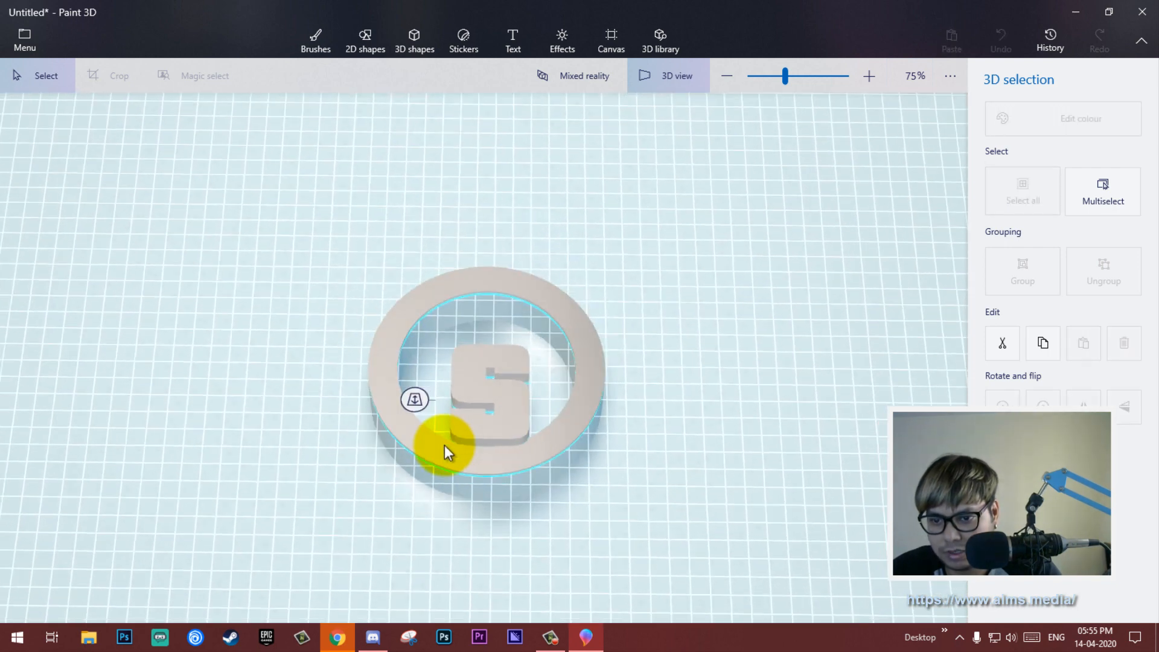
Centre the letter S within the ring as seen from above and lower it to the ring's height in the front view.
right_click_drag(690, 486, 697, 582)
left_click_drag(566, 446, 541, 422)
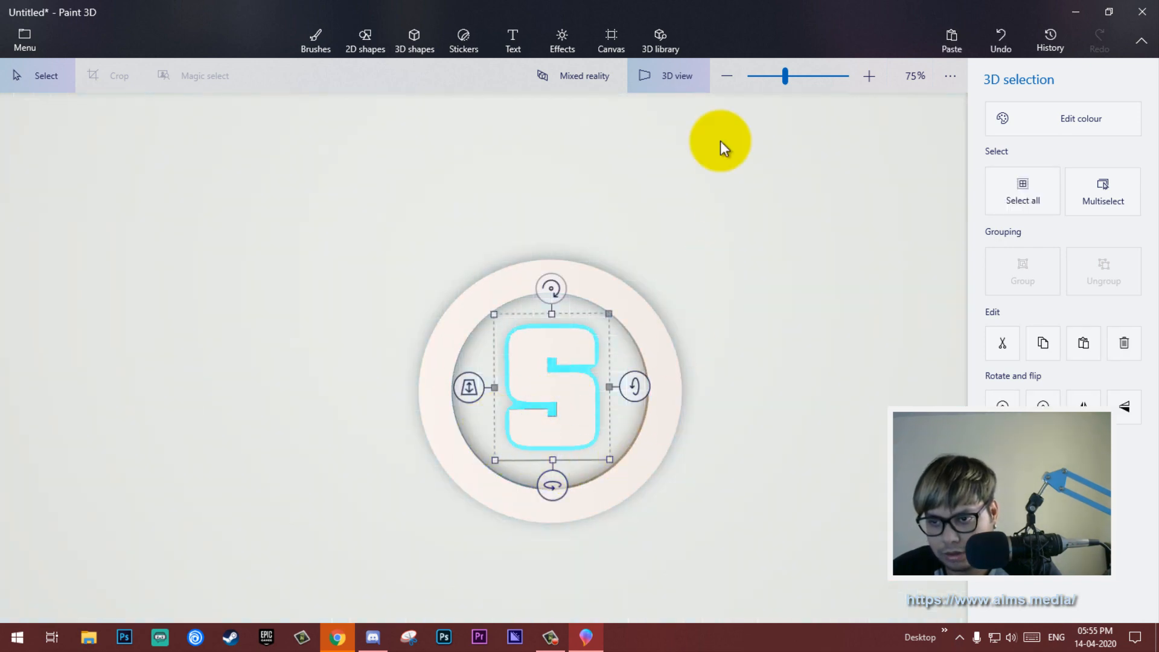
left_click(676, 75)
left_click_drag(541, 431, 543, 474)
left_click(541, 468)
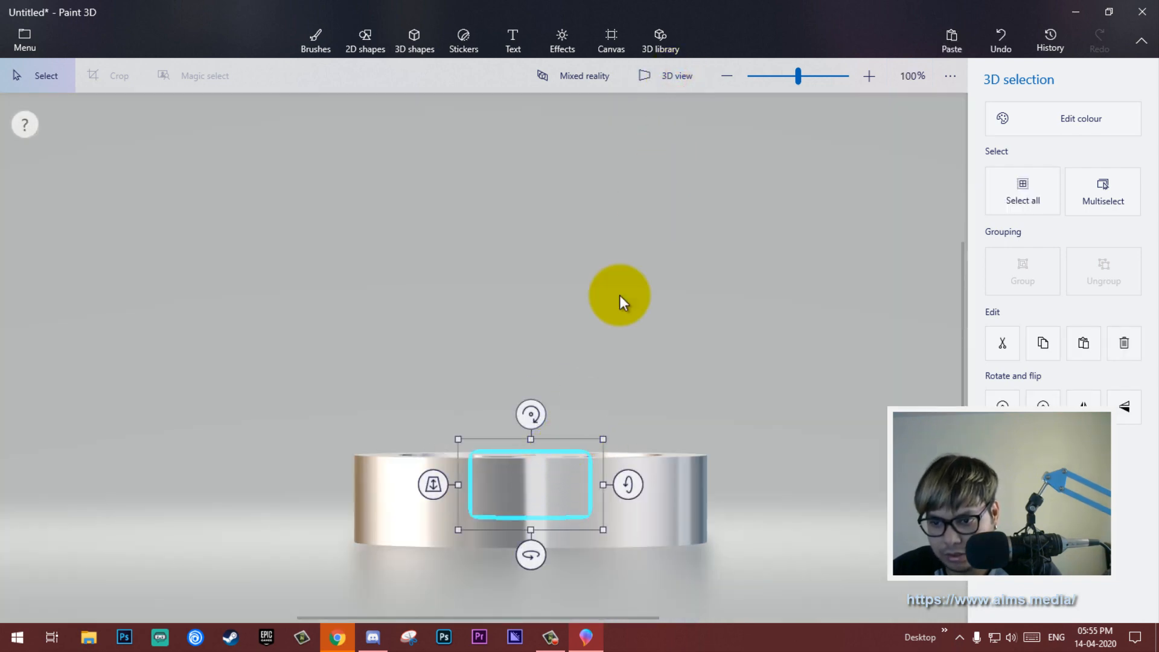
left_click(657, 74)
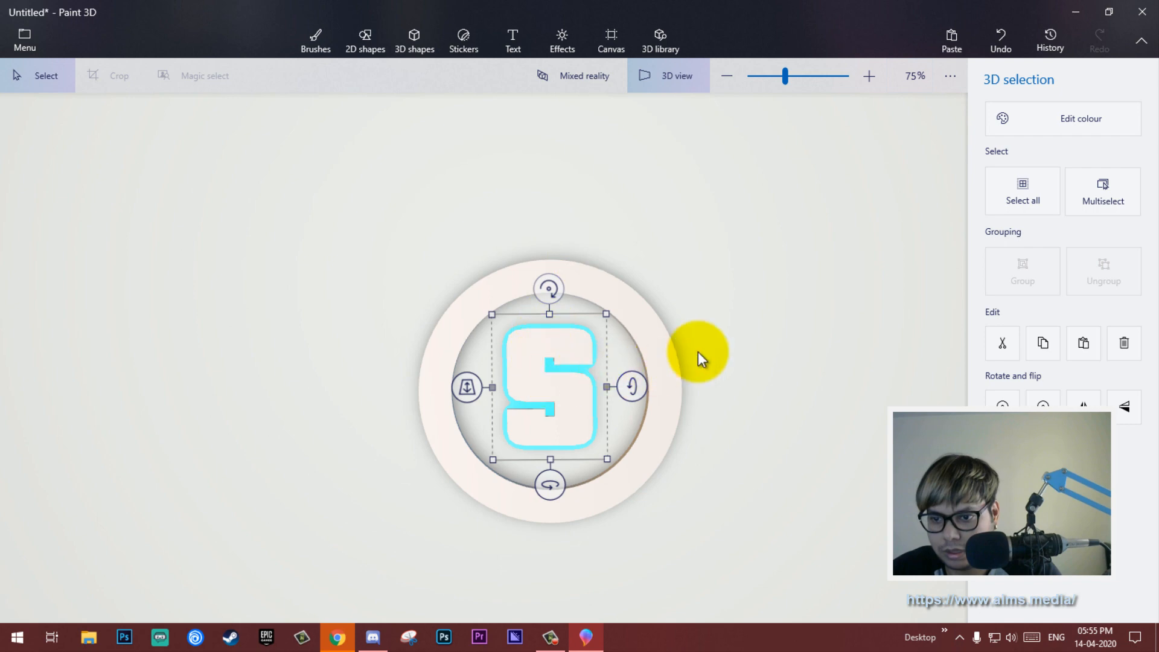
Fine-tune the depth of the letter S inside the ring.
left_click(708, 355)
left_click_drag(610, 498, 525, 434)
left_click(509, 455)
mouse_move(430, 506)
left_mouse_down()
mouse_move(432, 531)
mouse_move(433, 511)
mouse_move(437, 520)
left_mouse_up()
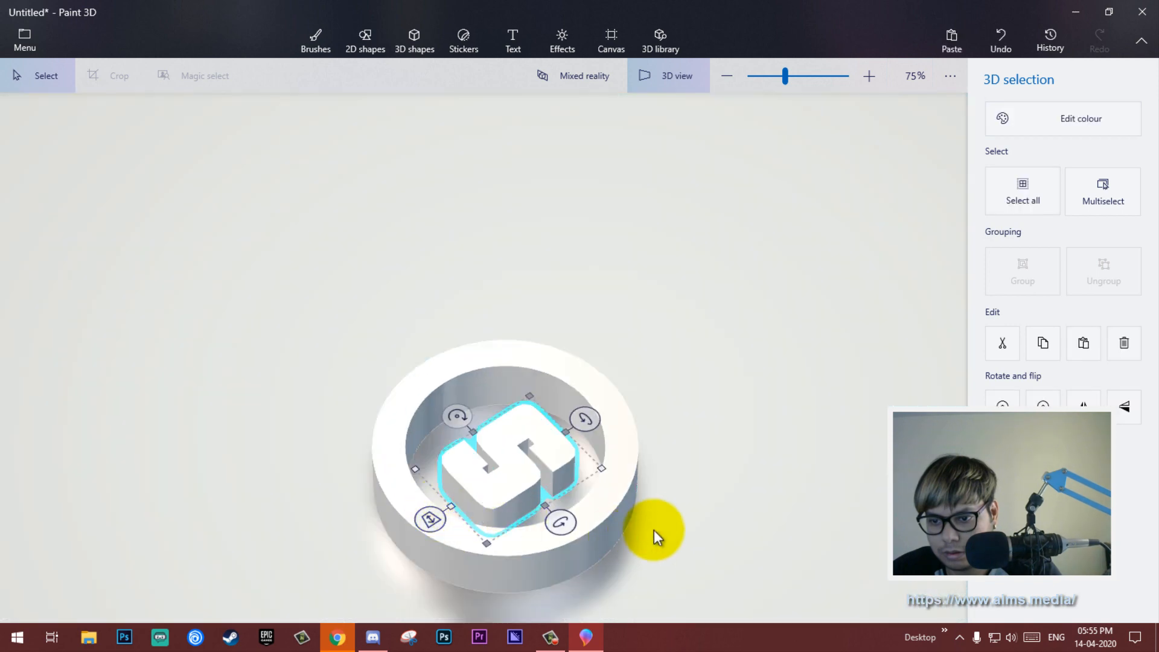
Stretch the letter S upward in a side-on view to make it slightly thicker inside the ring.
left_click(658, 528)
left_click_drag(659, 526, 770, 365)
left_click(562, 470)
left_click_drag(634, 472, 704, 492)
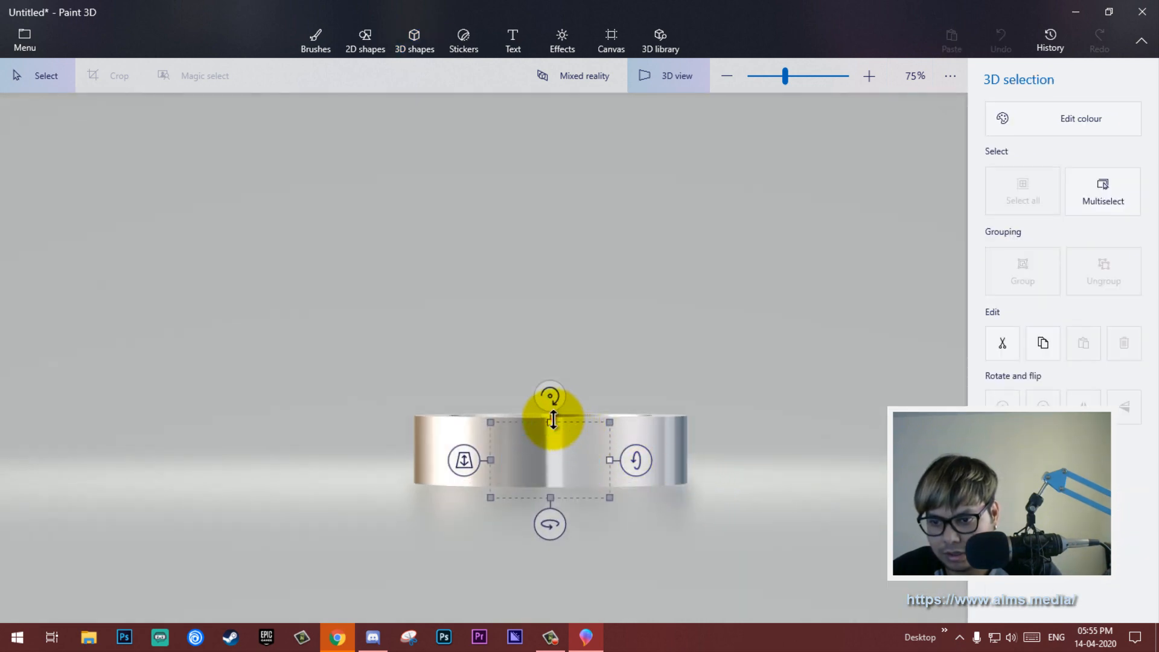
left_click_drag(551, 408, 556, 393)
left_click(672, 386)
left_click_drag(686, 342, 675, 462)
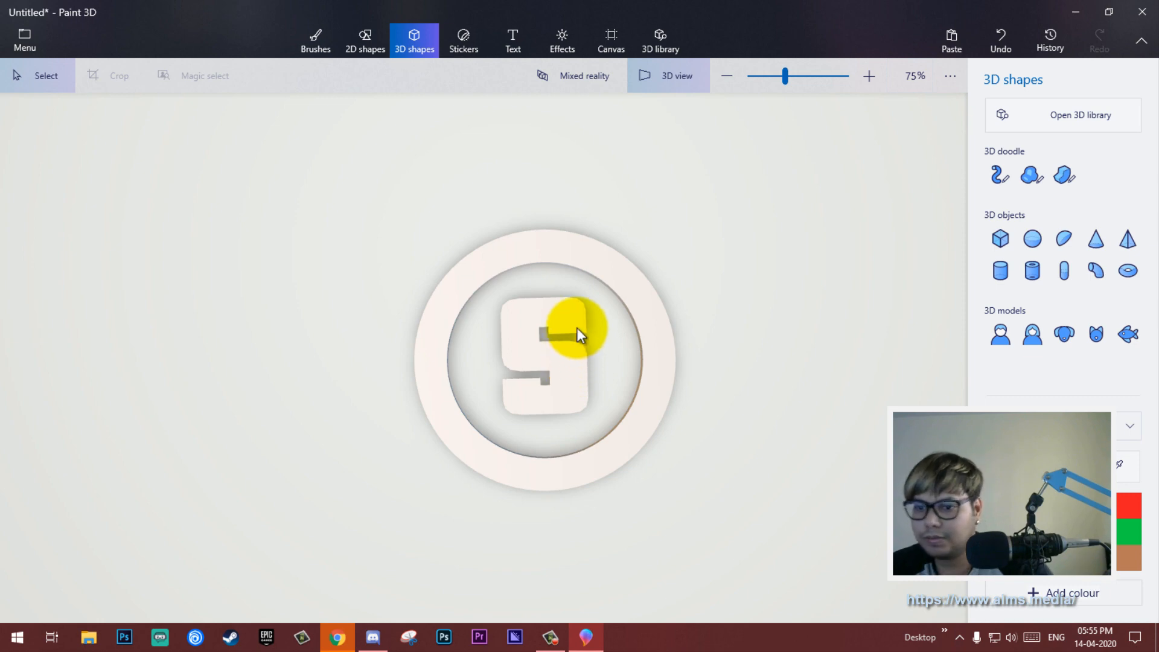
Choose the Tube brush with a 10 px thickness and try it with short strokes inside the ring.
scroll(548, 298, "up", 5)
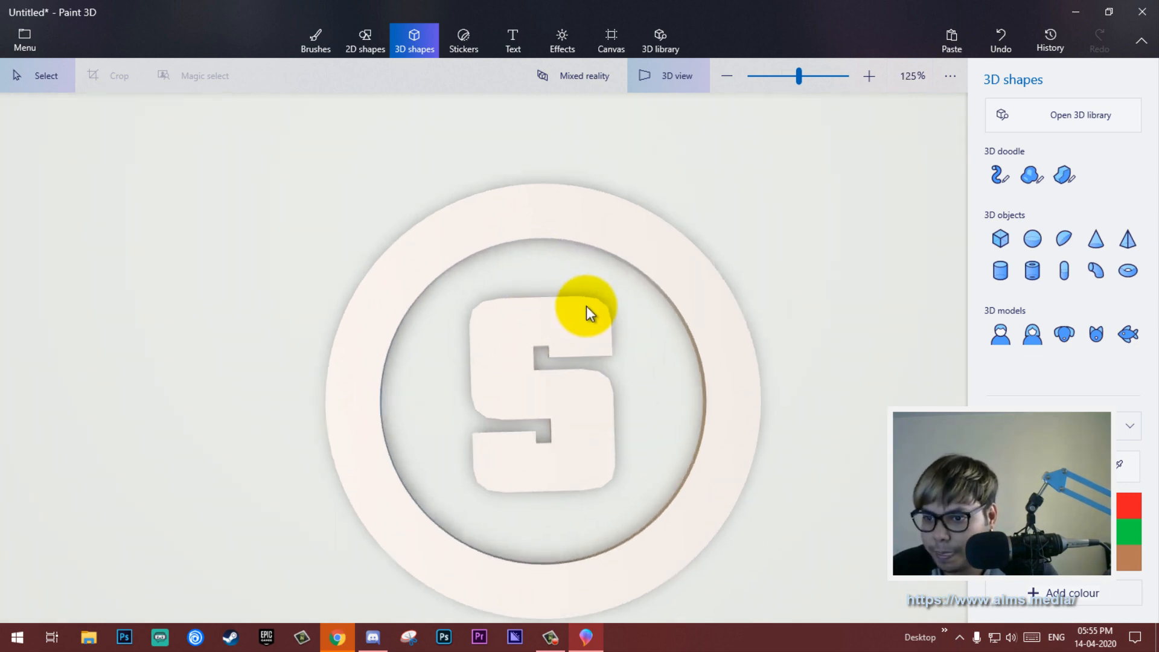
key("alt")
key("alt")
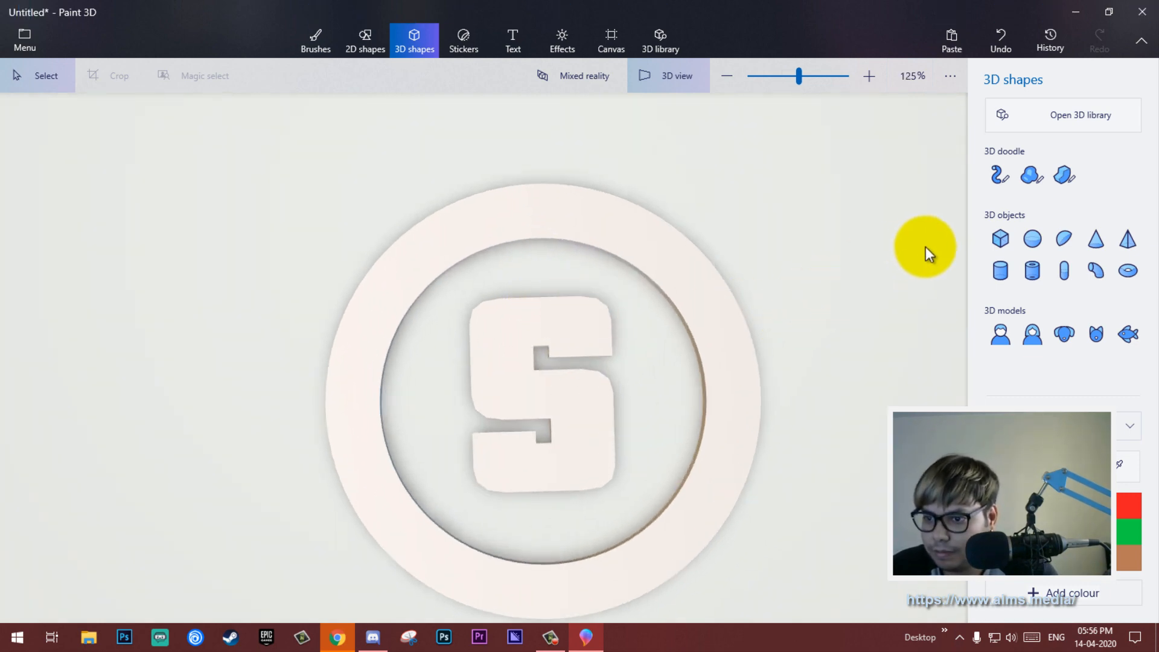
left_click(1026, 239)
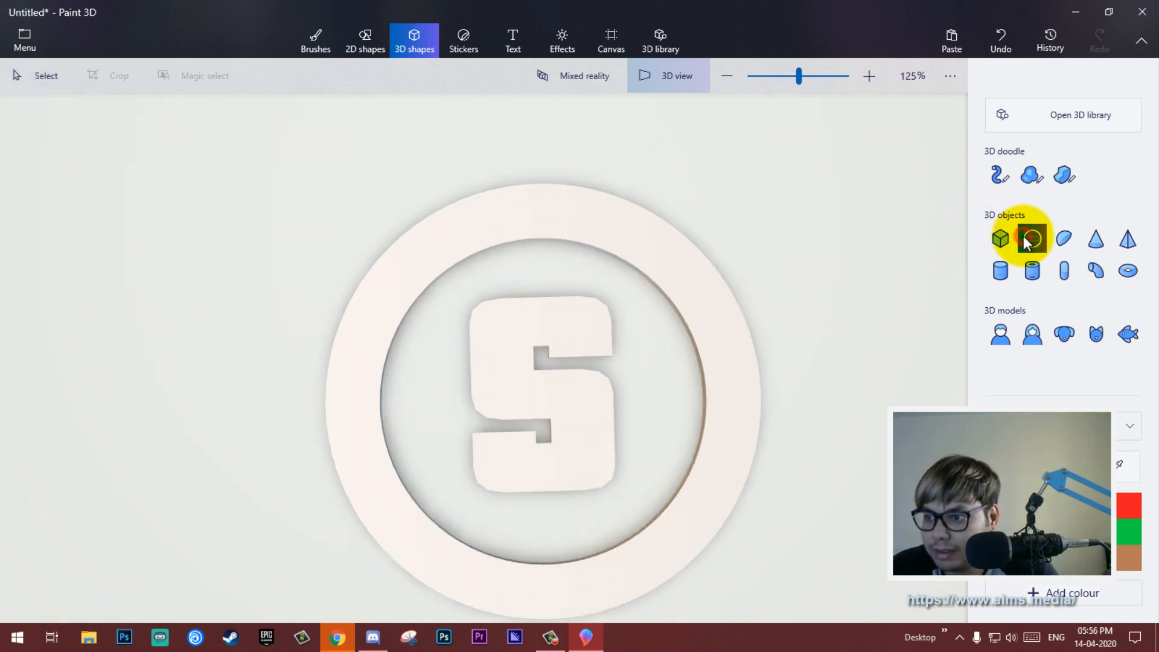
left_click(1000, 175)
mouse_move(674, 320)
left_mouse_down()
mouse_move(694, 353)
mouse_move(642, 410)
mouse_move(668, 454)
left_mouse_up()
key("ctrl+z")
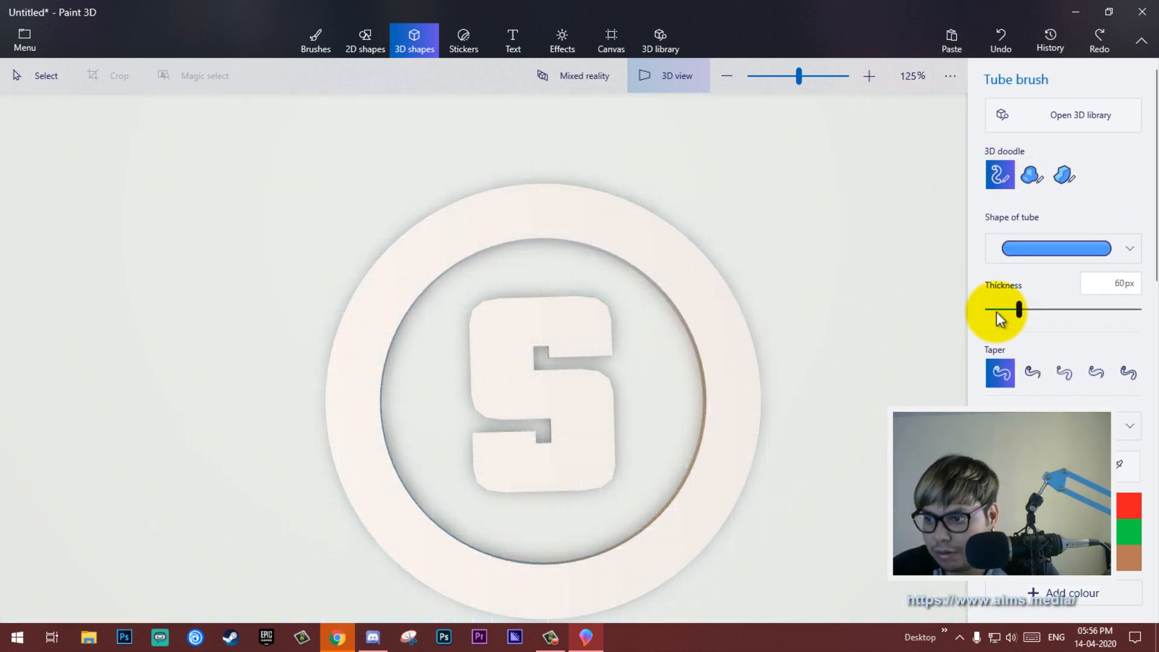
left_click_drag(665, 342, 667, 422)
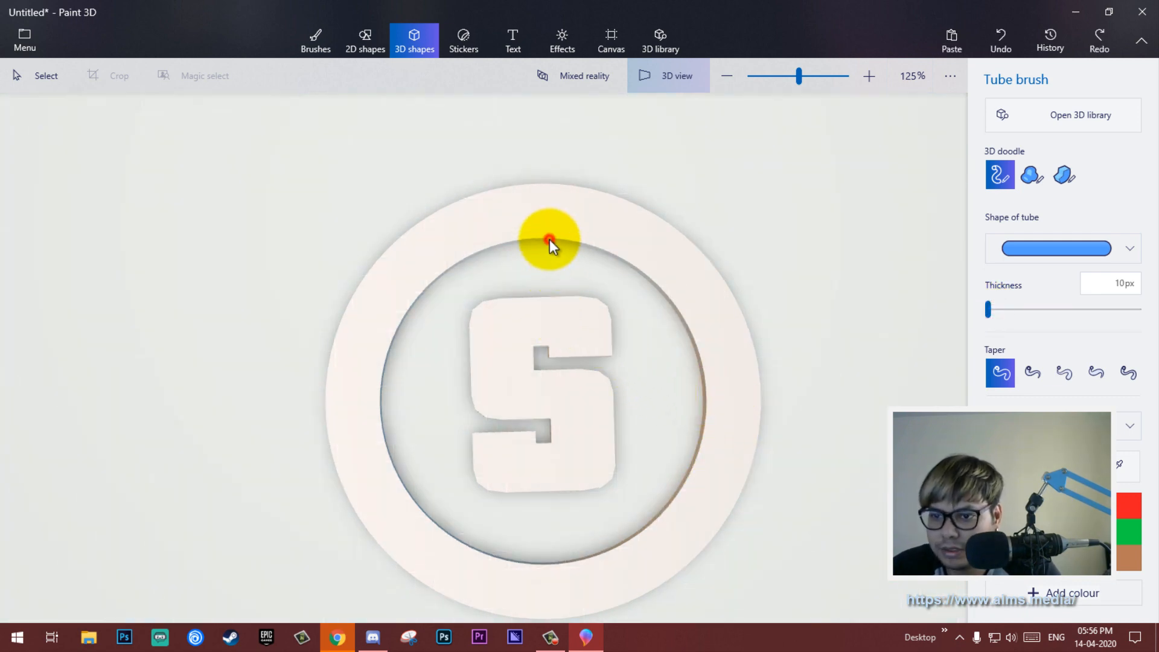
mouse_move(549, 239)
left_mouse_down()
mouse_move(569, 305)
mouse_move(571, 429)
left_mouse_up()
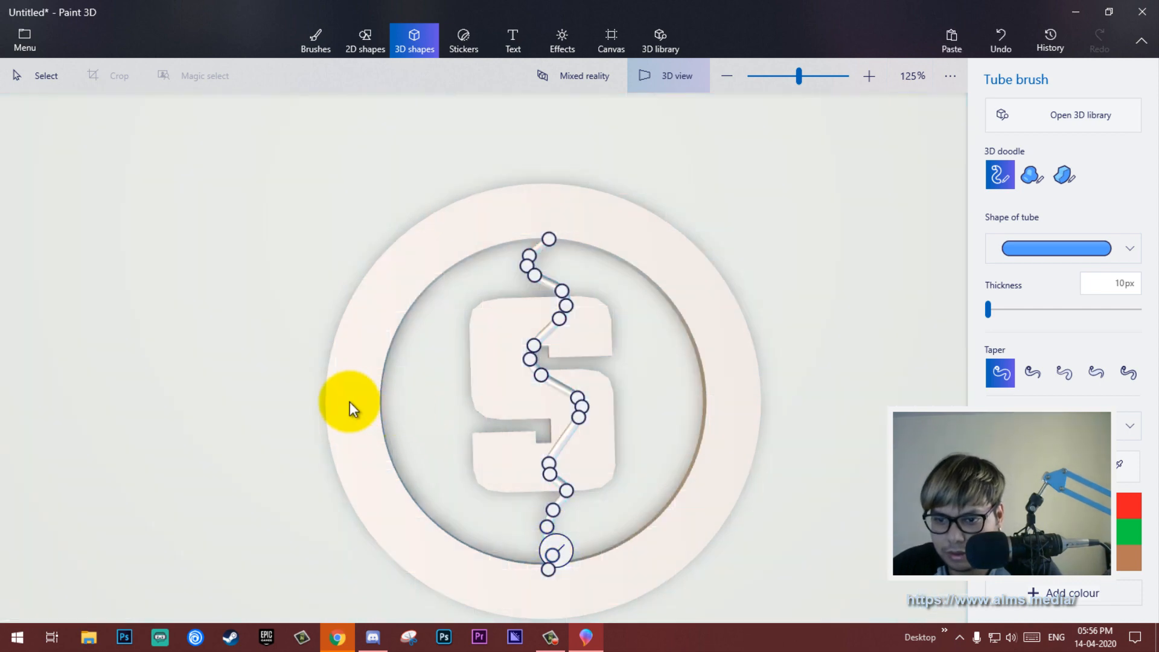
left_click_drag(355, 400, 389, 426)
left_click_drag(495, 429, 577, 419)
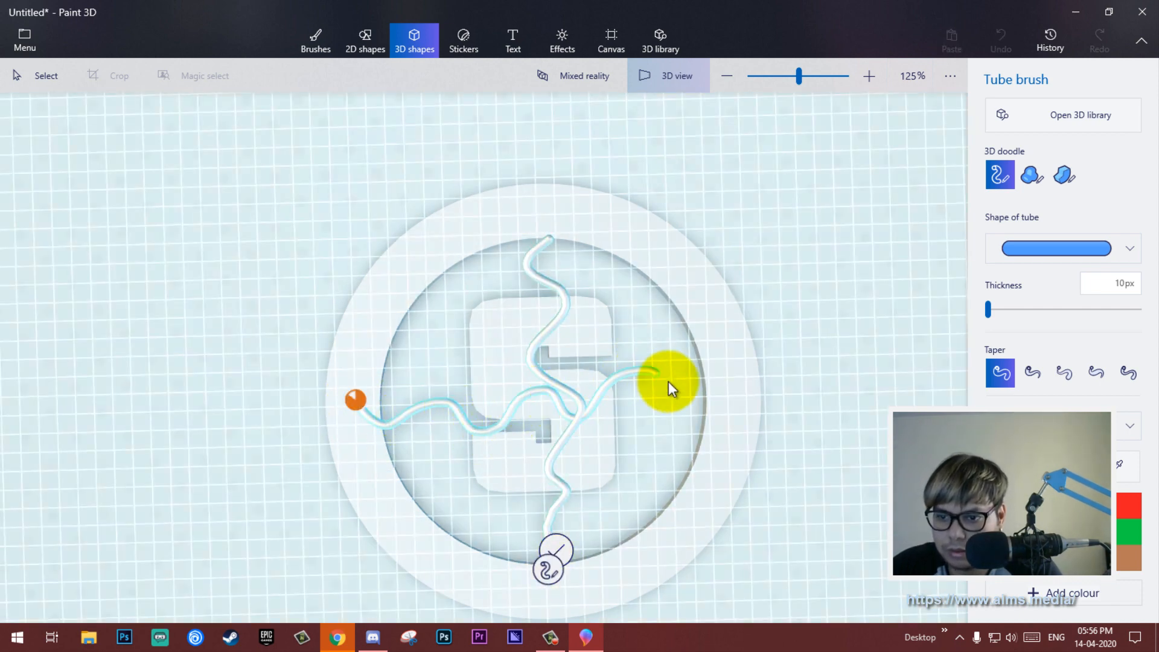
left_click_drag(709, 379, 710, 380)
left_click_drag(670, 288, 532, 462)
left_click_drag(430, 544, 430, 543)
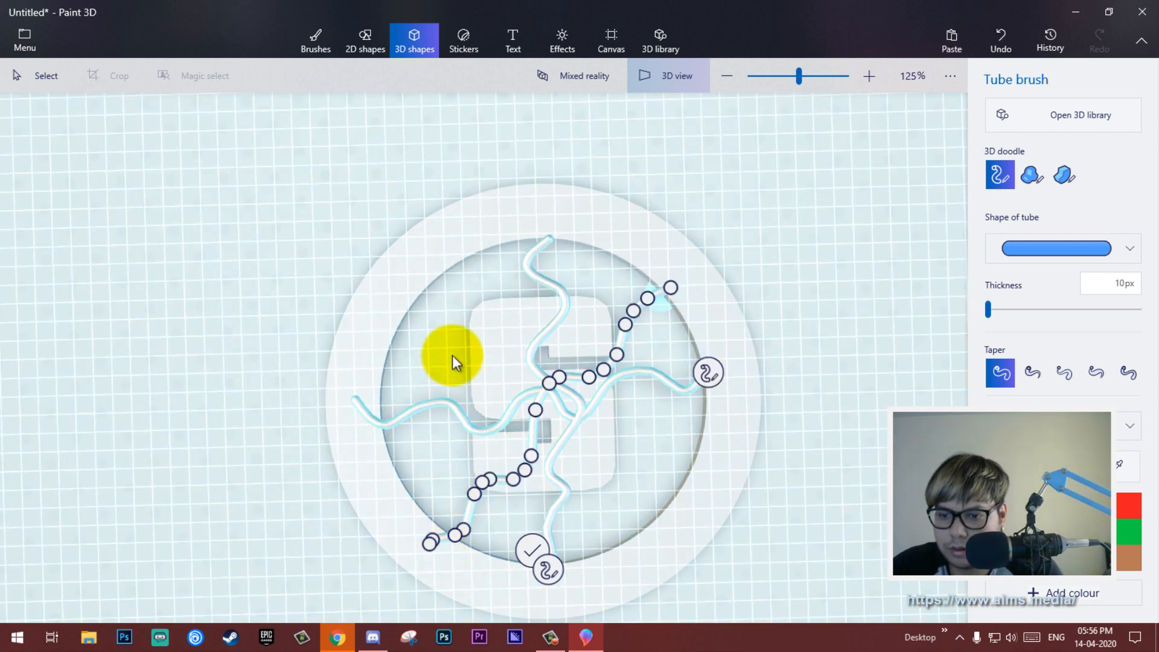
key("ctrl+z")
key("ctrl+z")
key("ctrl+z")
key("ctrl+z")
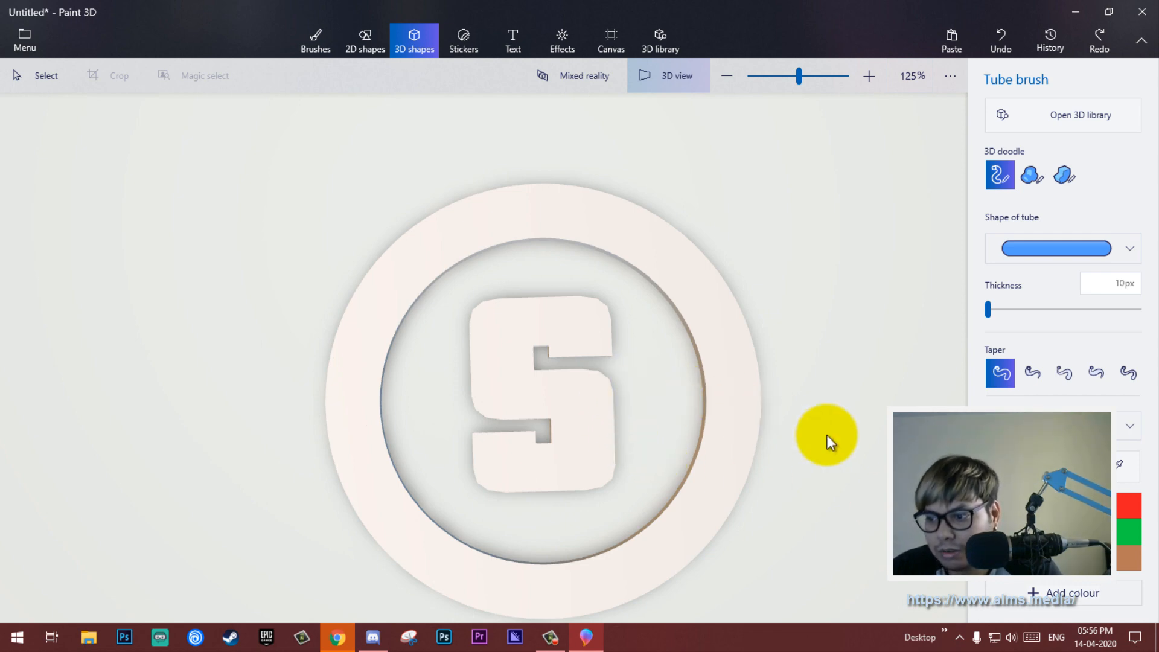
mouse_move(550, 253)
left_mouse_down()
mouse_move(588, 414)
mouse_move(578, 487)
left_mouse_up()
key("ctrl+z")
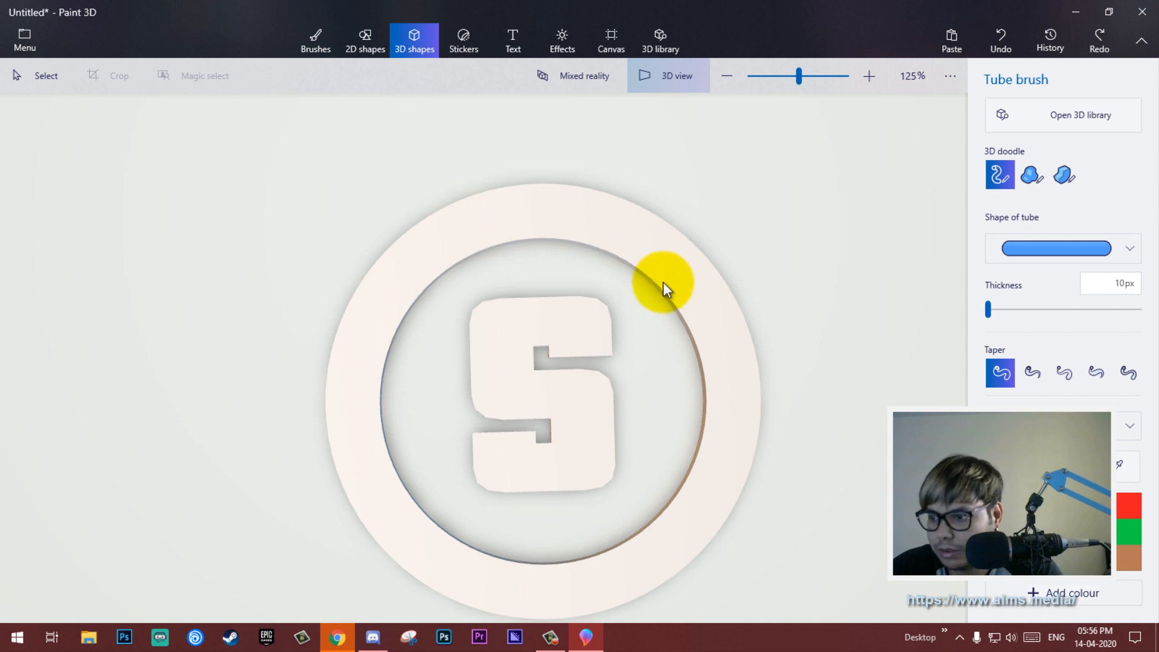
Draw three wavy yellow 10 px tubes across the ring, two diagonal and one horizontal, crossing near the centre.
left_click_drag(683, 310, 539, 378)
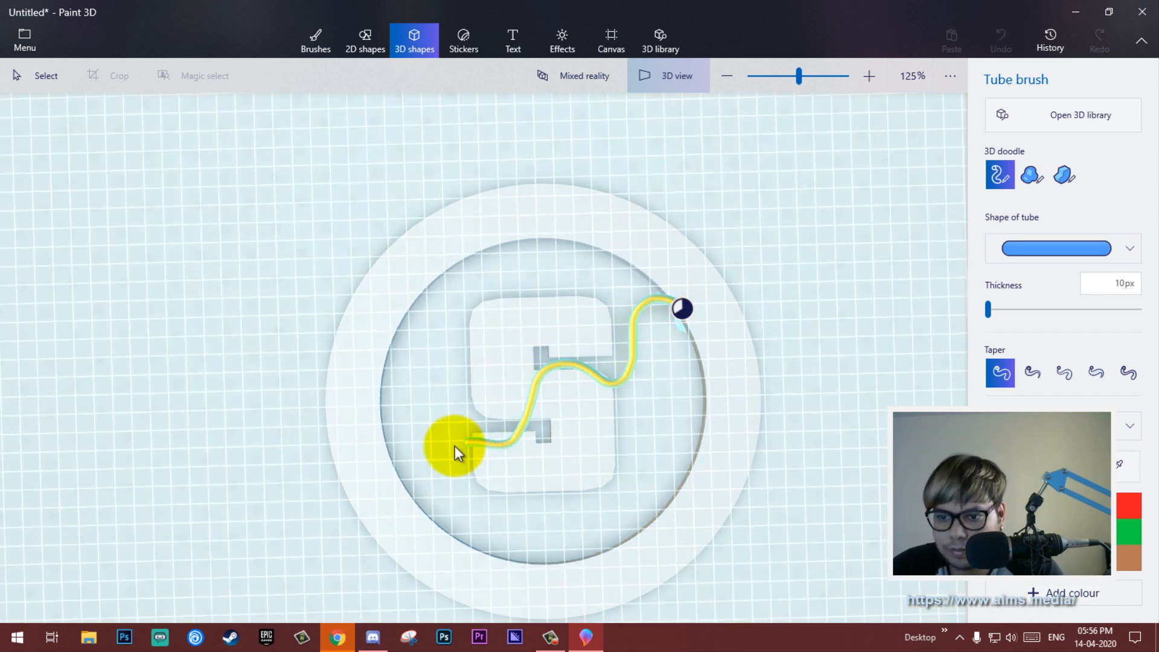
left_click_drag(411, 499, 398, 495)
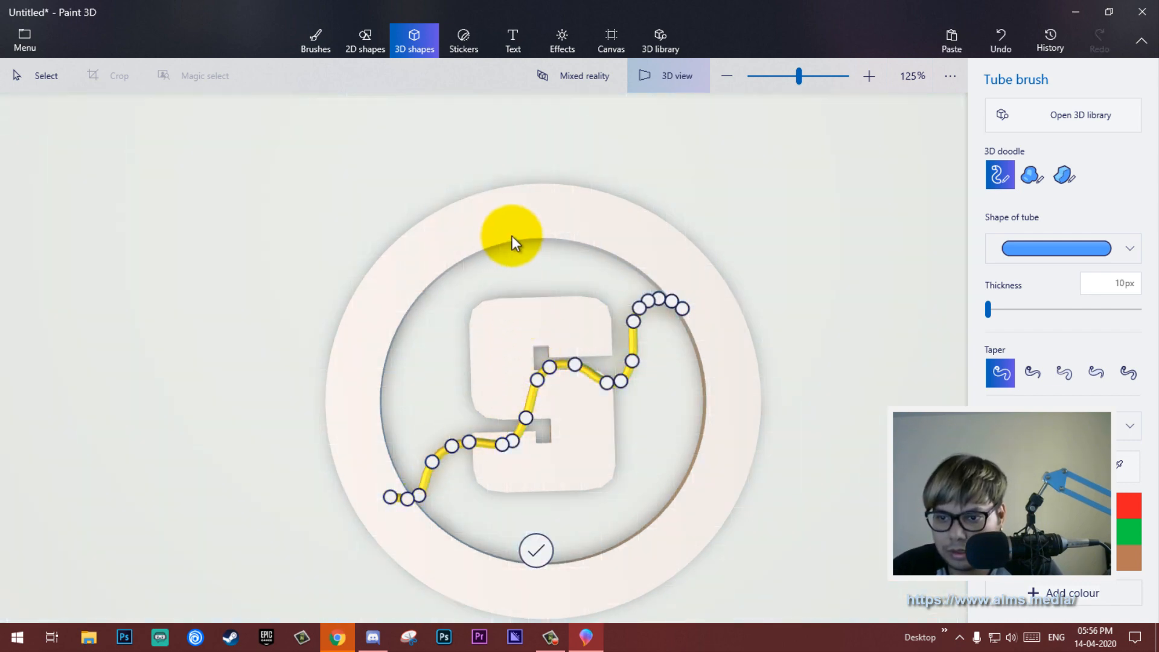
left_click_drag(435, 247, 489, 359)
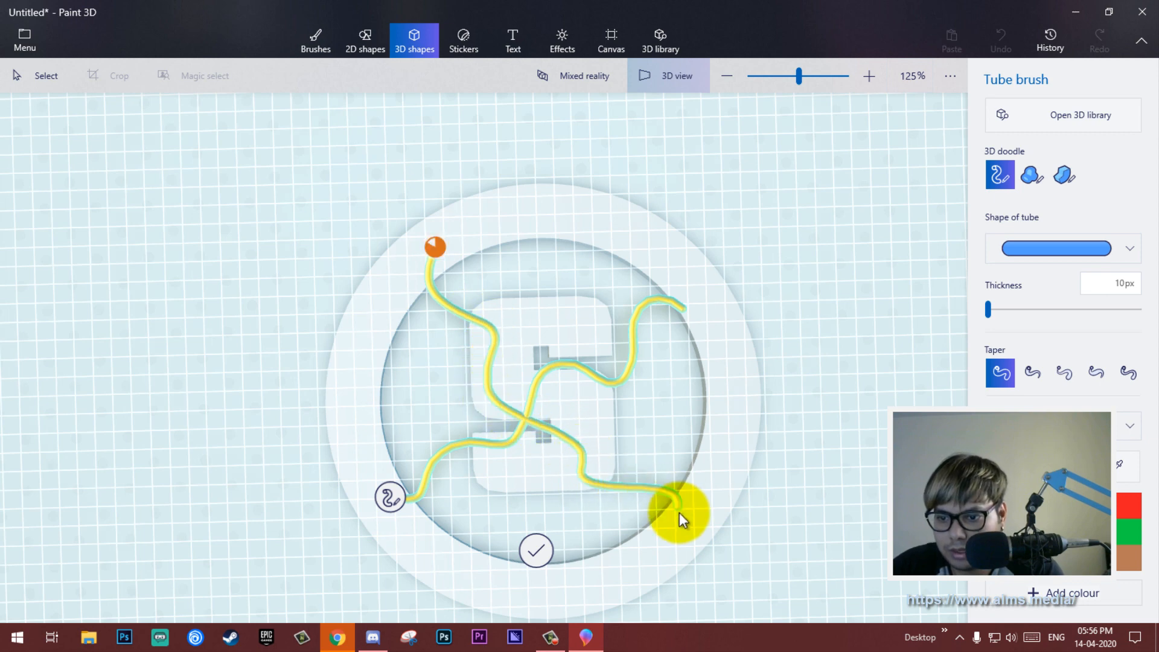
left_click_drag(679, 513, 670, 506)
mouse_move(368, 375)
left_mouse_down()
mouse_move(522, 409)
mouse_move(641, 406)
left_mouse_up()
left_click_drag(713, 395, 714, 397)
Draw four more wavy yellow tubes through the centre, filling the gaps between the first ones from rim to rim.
mouse_move(561, 225)
left_mouse_down()
mouse_move(551, 236)
mouse_move(566, 387)
mouse_move(555, 498)
left_mouse_up()
left_click_drag(492, 535, 493, 550)
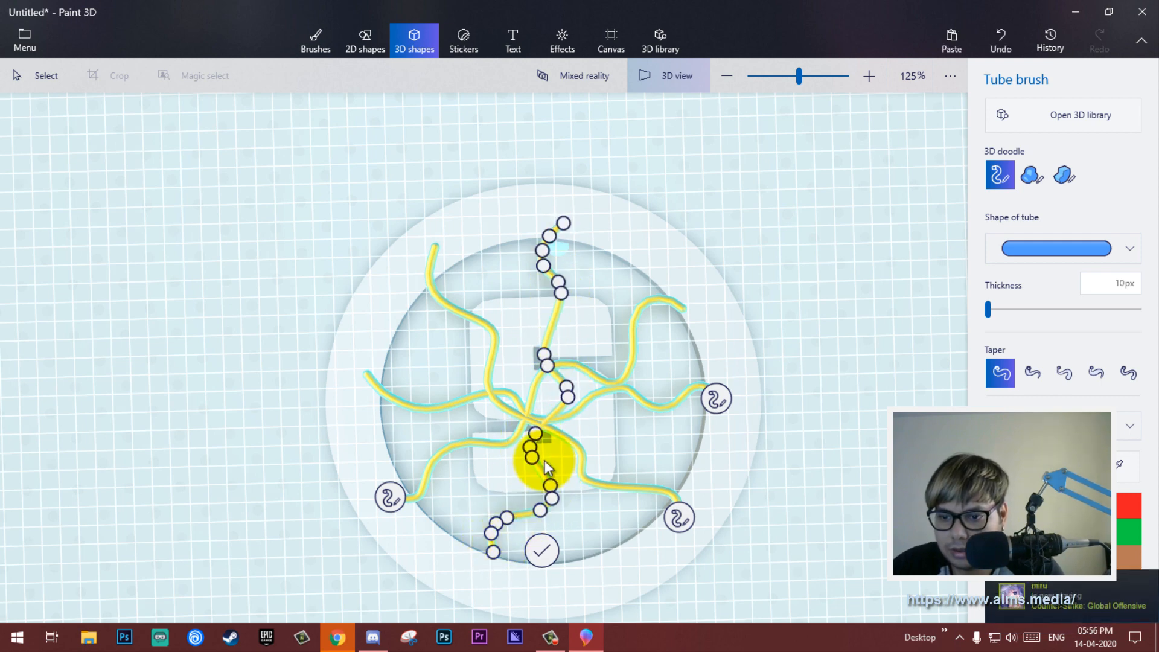
mouse_move(620, 263)
left_mouse_down()
mouse_move(596, 367)
mouse_move(494, 473)
left_mouse_up()
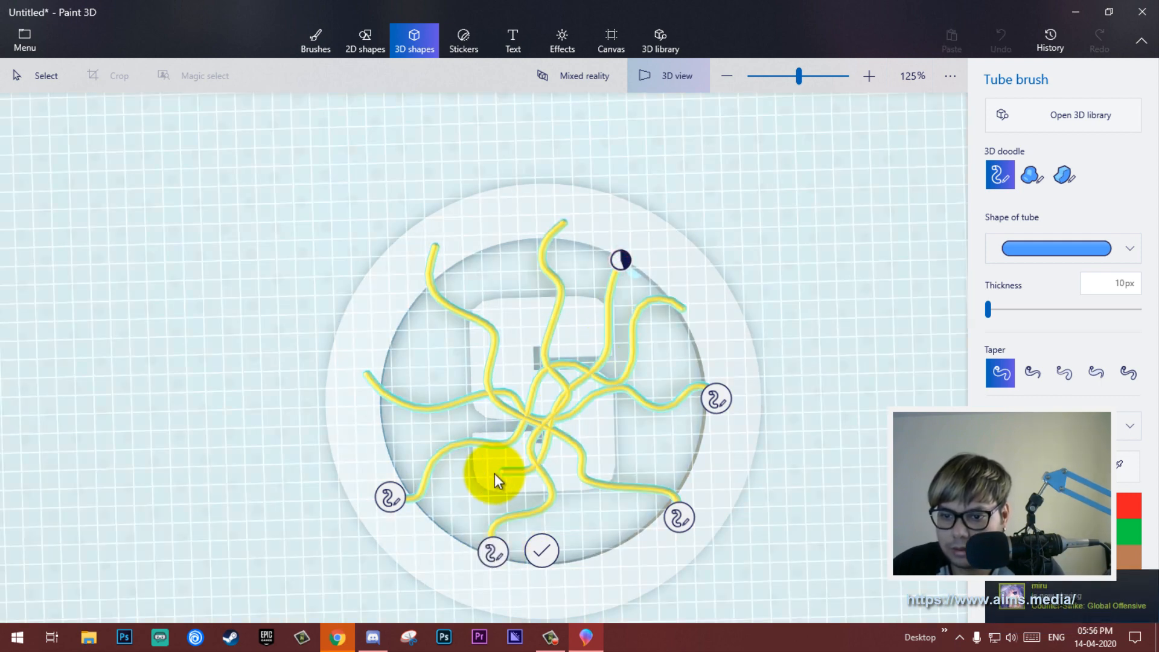
left_click_drag(448, 542, 448, 542)
mouse_move(397, 324)
left_mouse_down()
mouse_move(530, 409)
mouse_move(649, 431)
mouse_move(691, 463)
left_mouse_up()
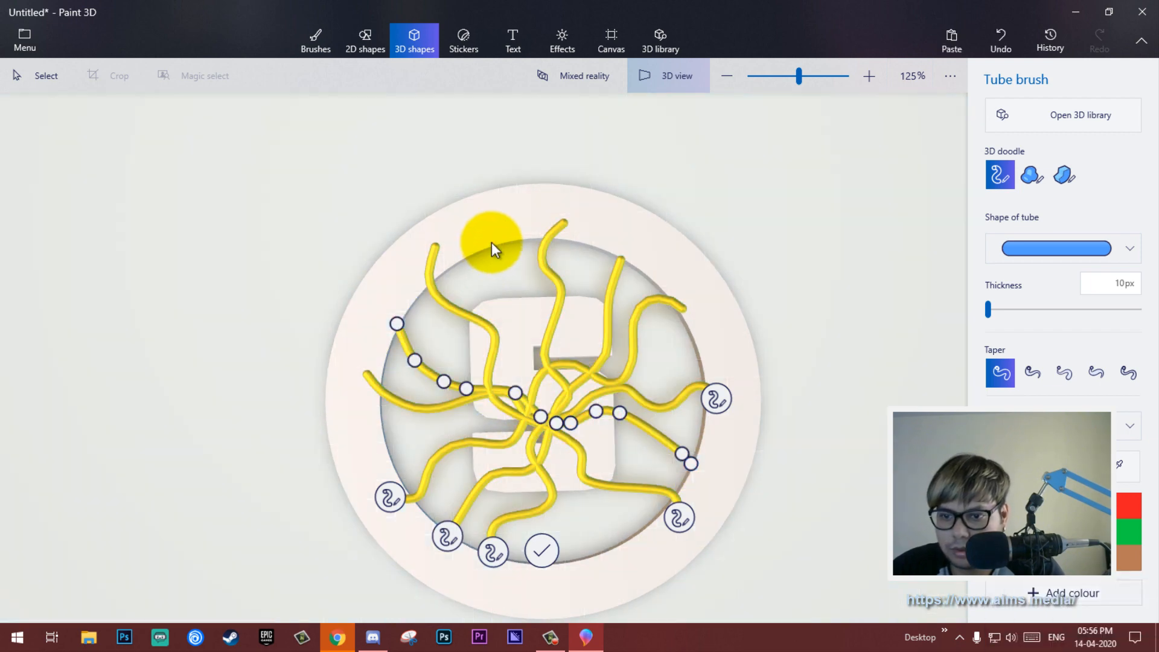
left_click_drag(491, 241, 505, 323)
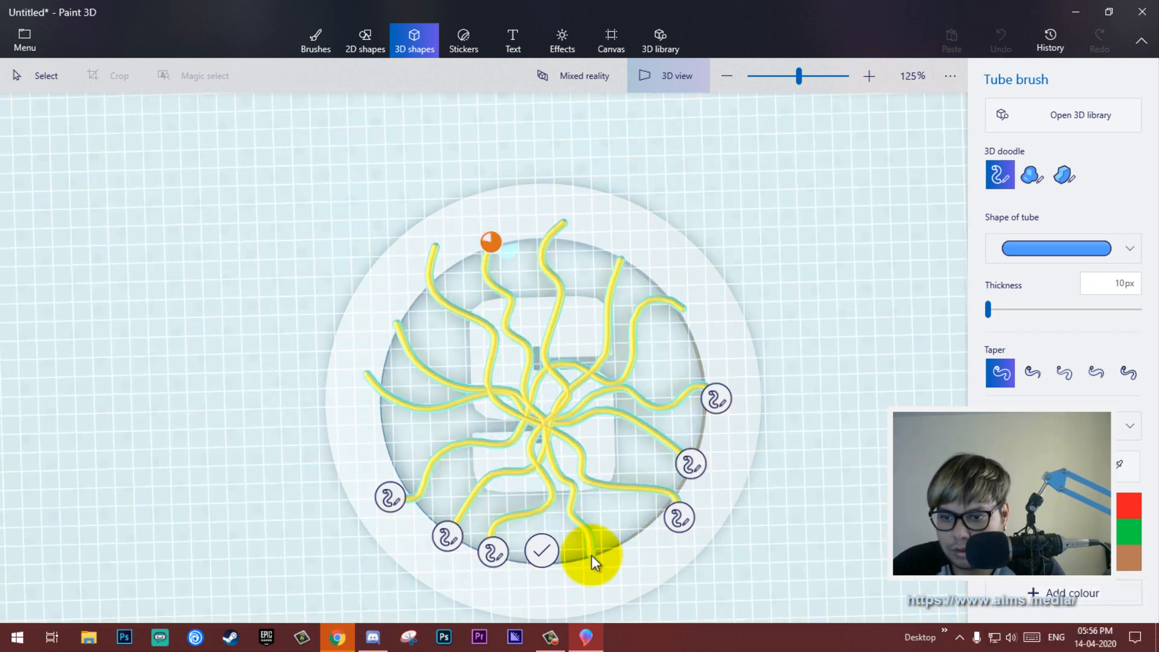
left_click_drag(591, 556, 598, 575)
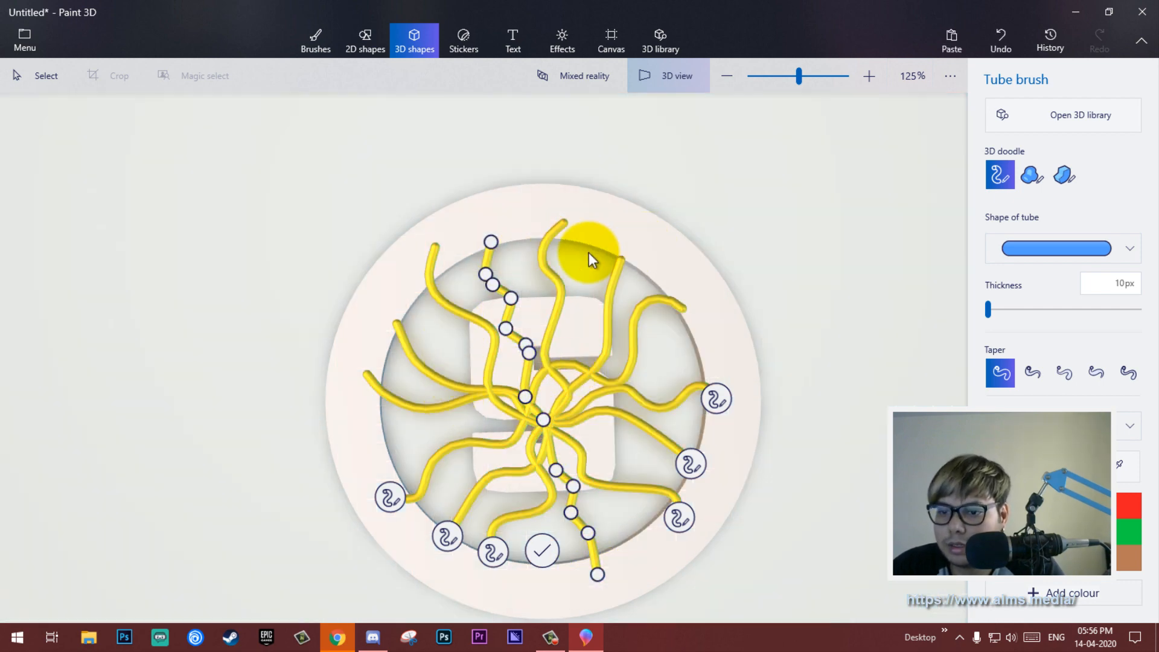
left_click_drag(546, 245, 599, 270)
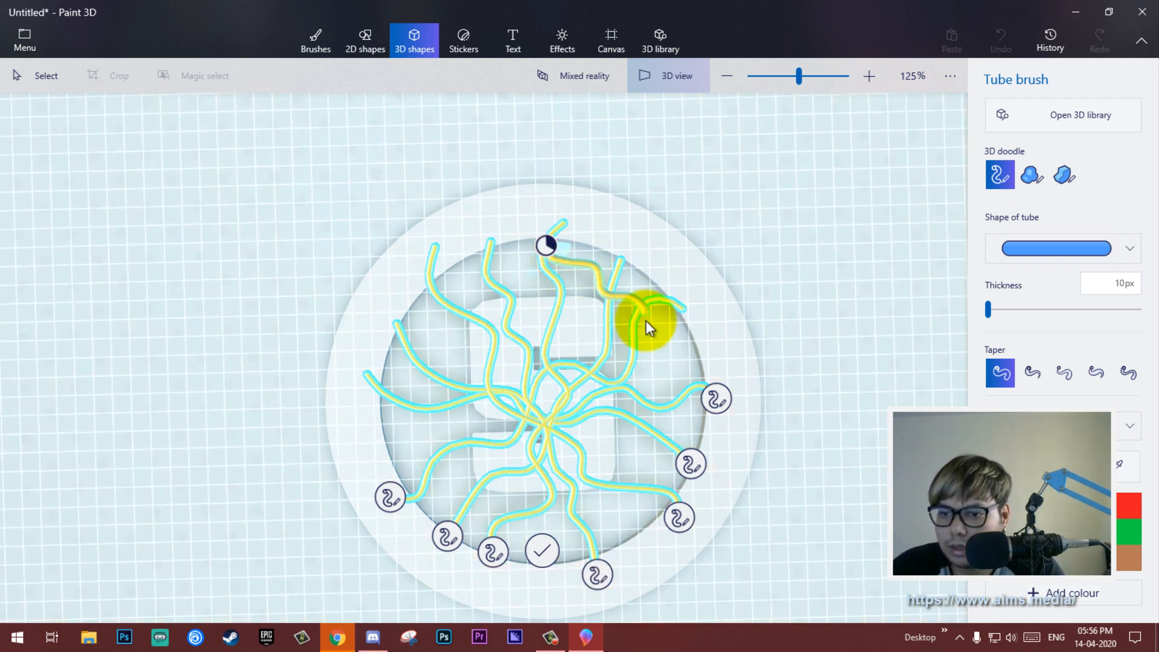
left_click_drag(684, 439, 685, 436)
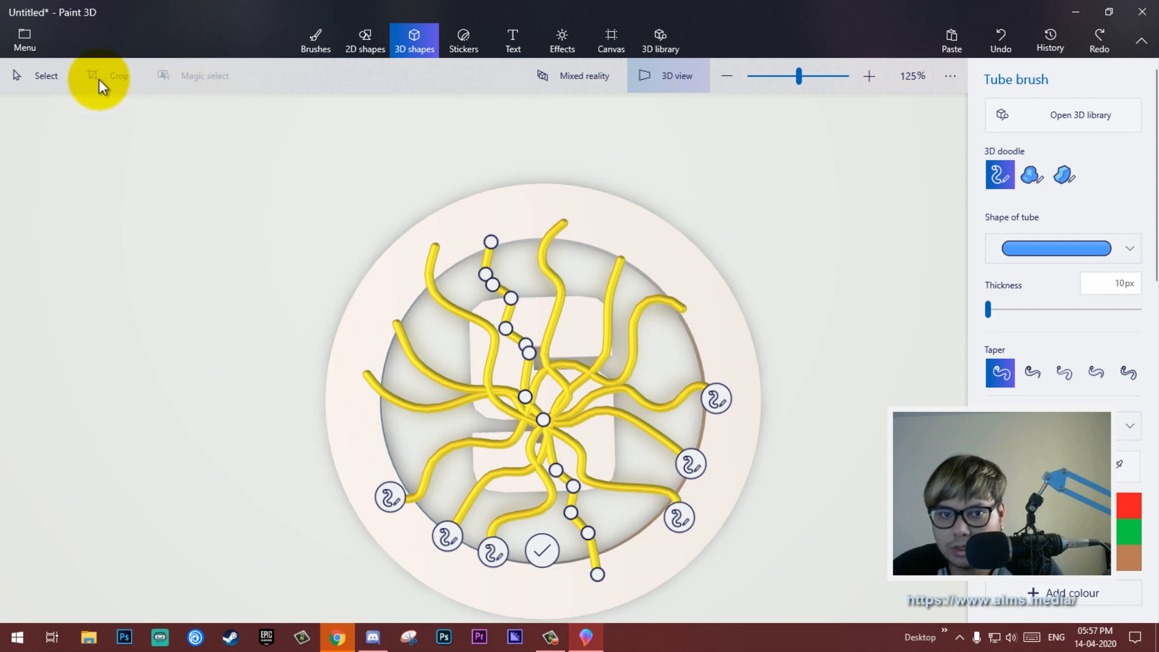
Select the group of yellow tubes and push it back in depth so it sits behind the letter S within the ring.
left_click(52, 77)
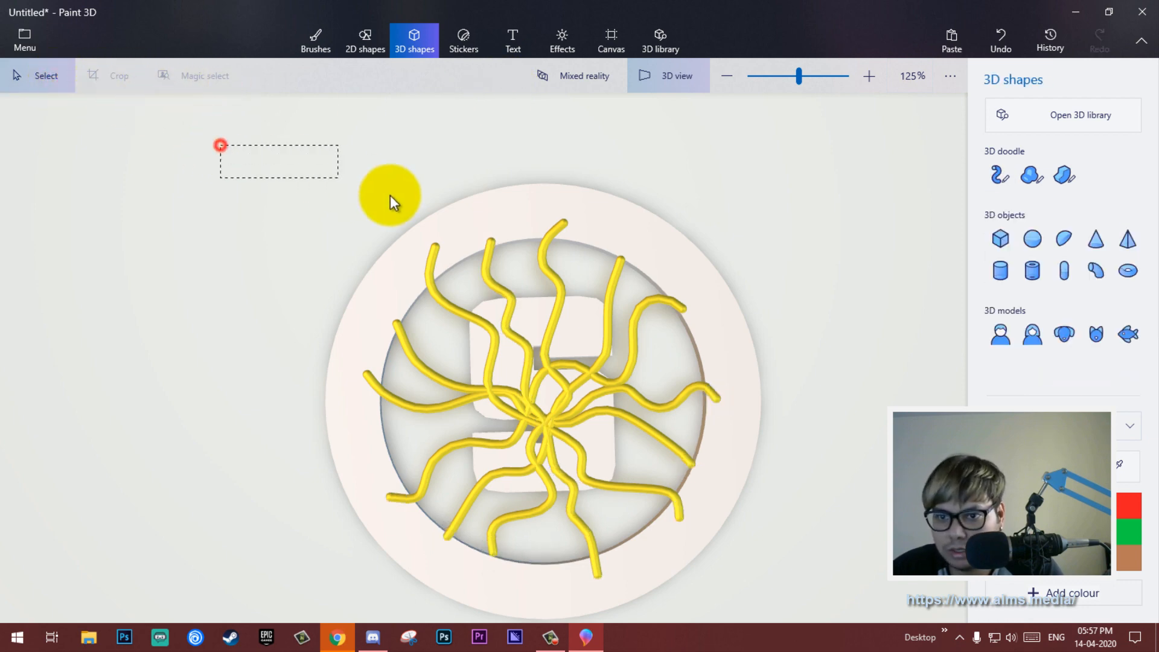
left_click_drag(770, 473, 394, 215)
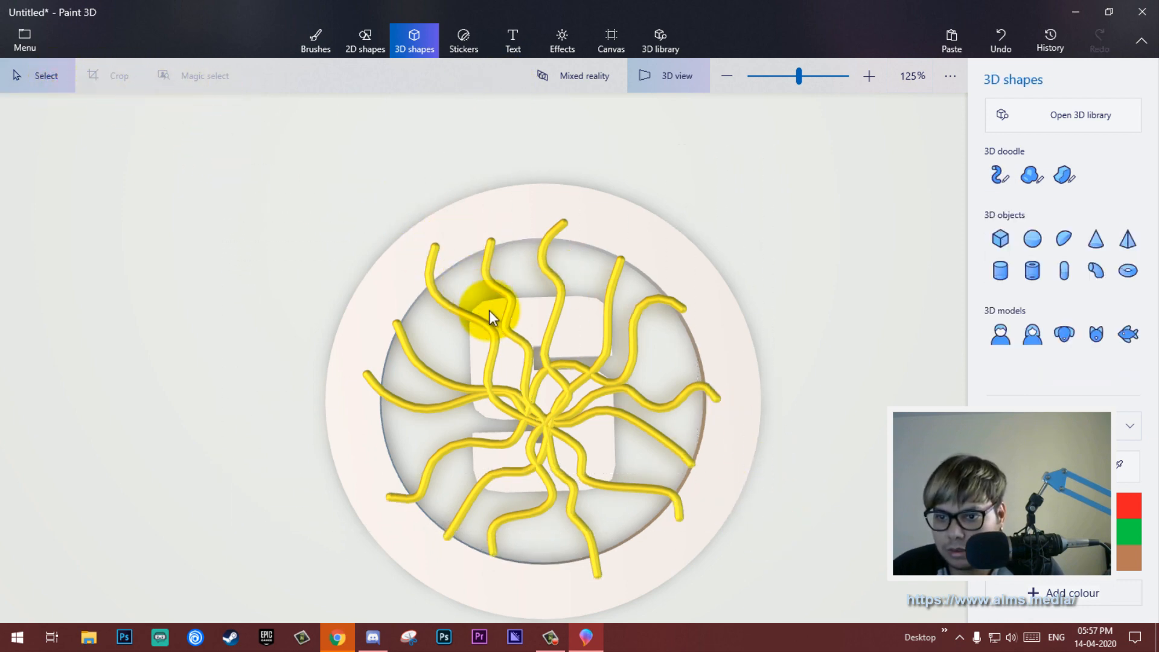
left_click(532, 399)
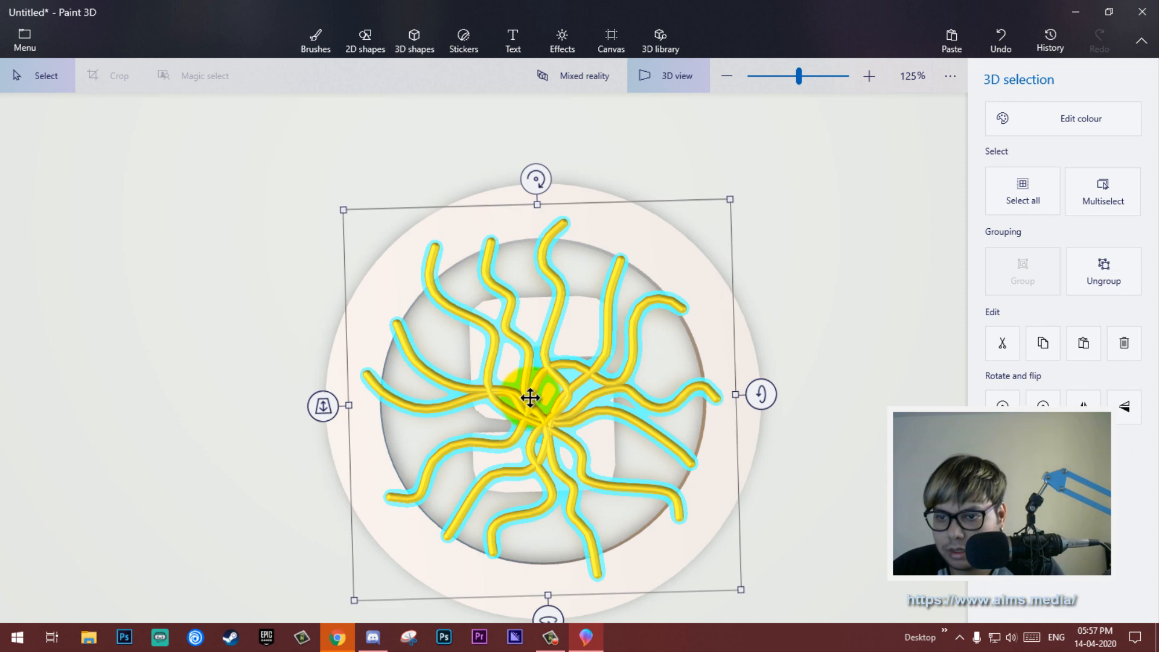
mouse_move(323, 405)
left_mouse_down()
mouse_move(323, 361)
mouse_move(331, 460)
mouse_move(329, 441)
left_mouse_up()
left_click(791, 365)
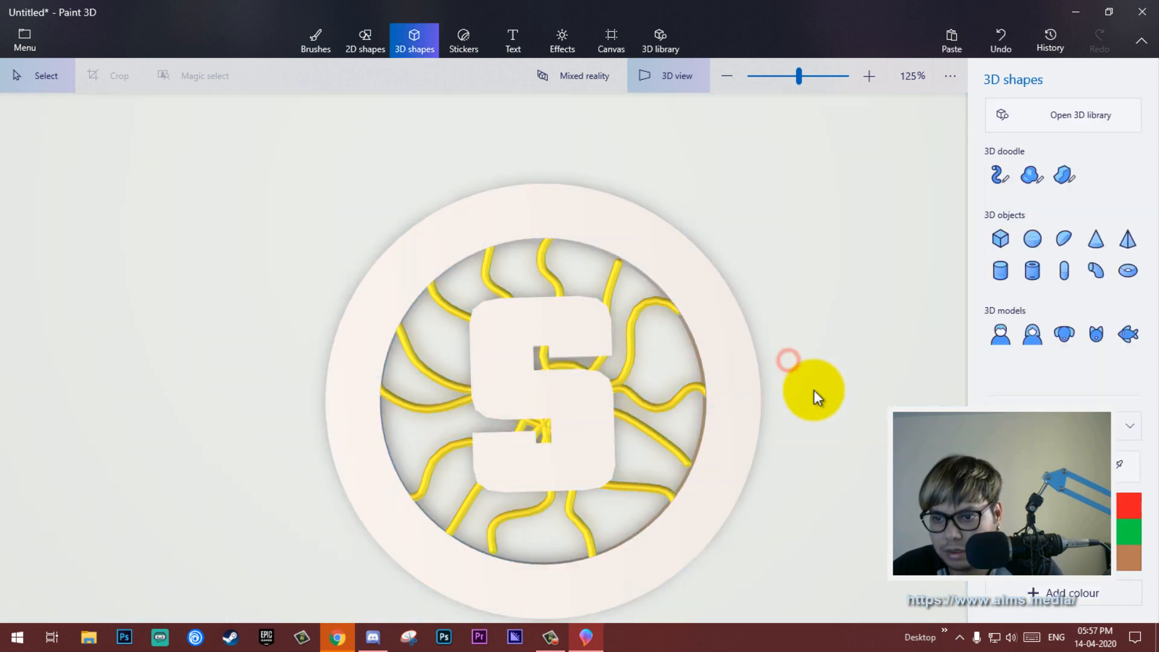
mouse_move(814, 393)
left_mouse_down()
mouse_move(757, 393)
mouse_move(738, 321)
mouse_move(826, 425)
mouse_move(879, 390)
mouse_move(856, 362)
mouse_move(828, 425)
mouse_move(823, 403)
mouse_move(823, 439)
left_mouse_up()
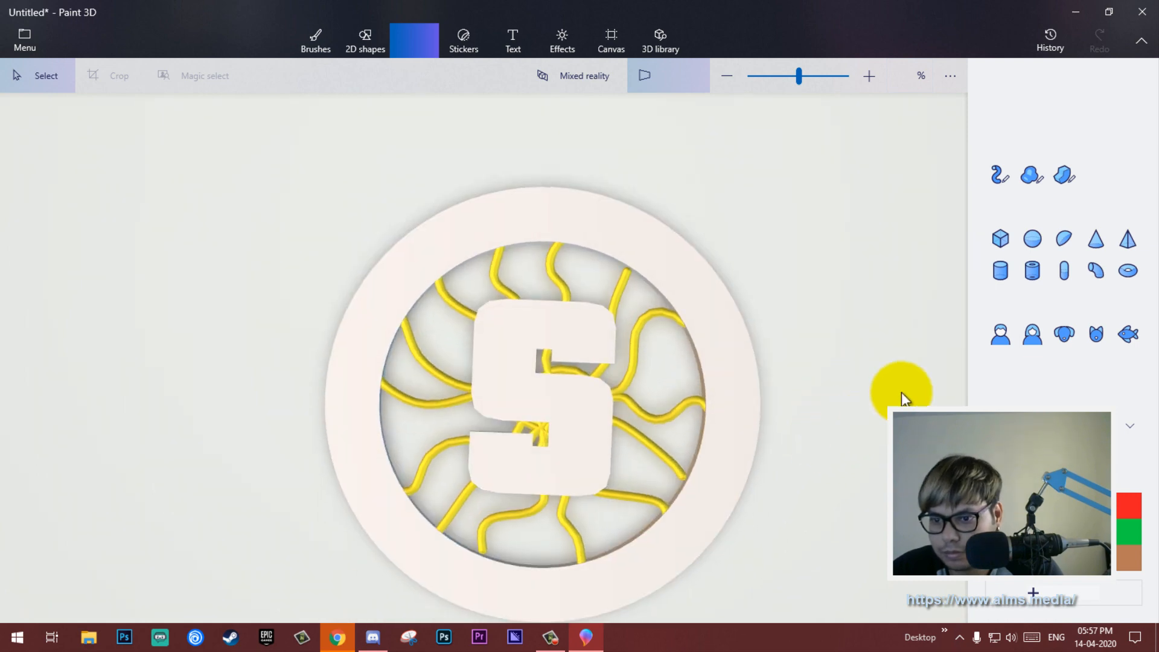
Place a small 3D sphere on the yellow tube at the upper right of the letter S and fill it red.
left_click(1029, 241)
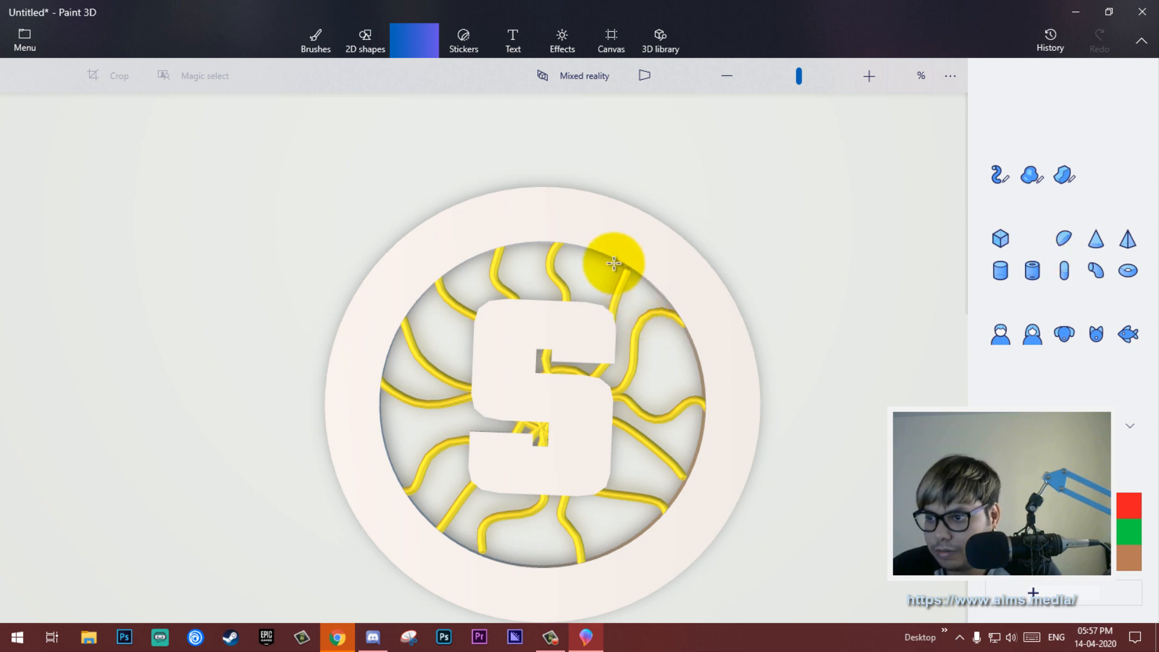
left_click_drag(631, 293, 664, 330)
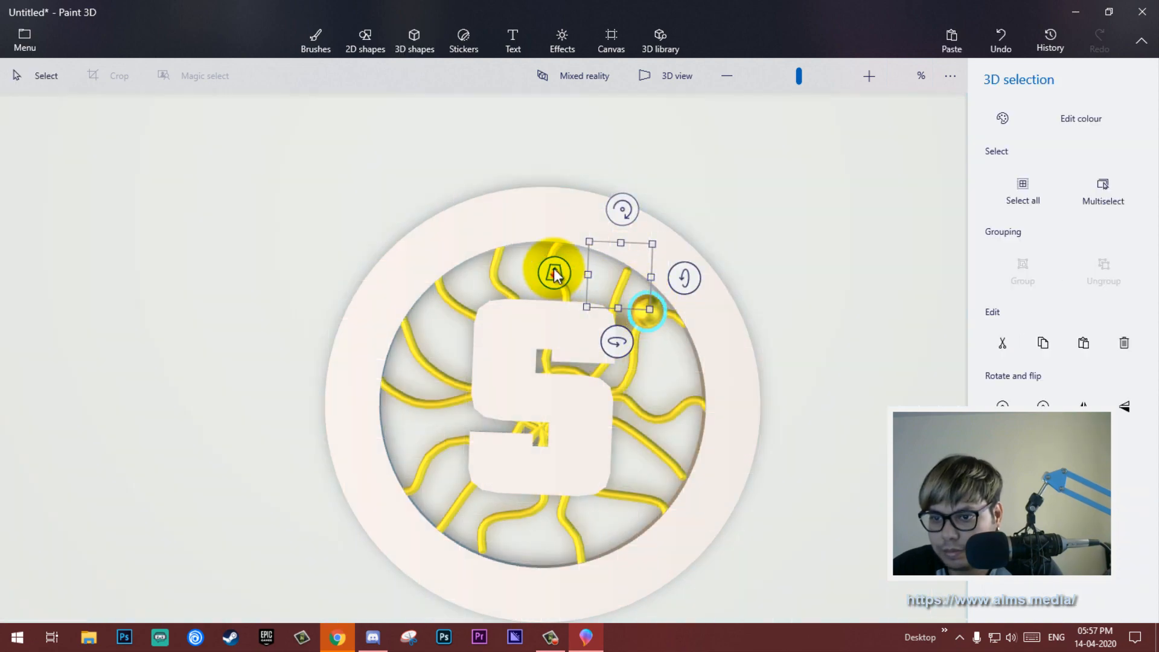
left_click_drag(554, 275, 565, 459)
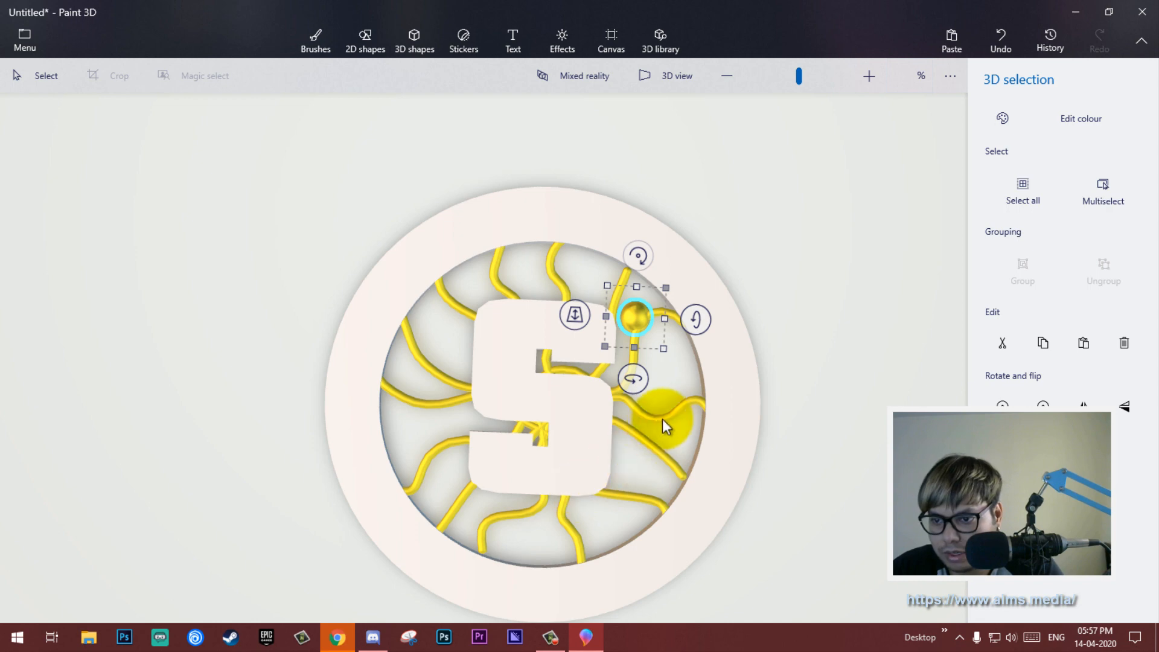
left_click(337, 44)
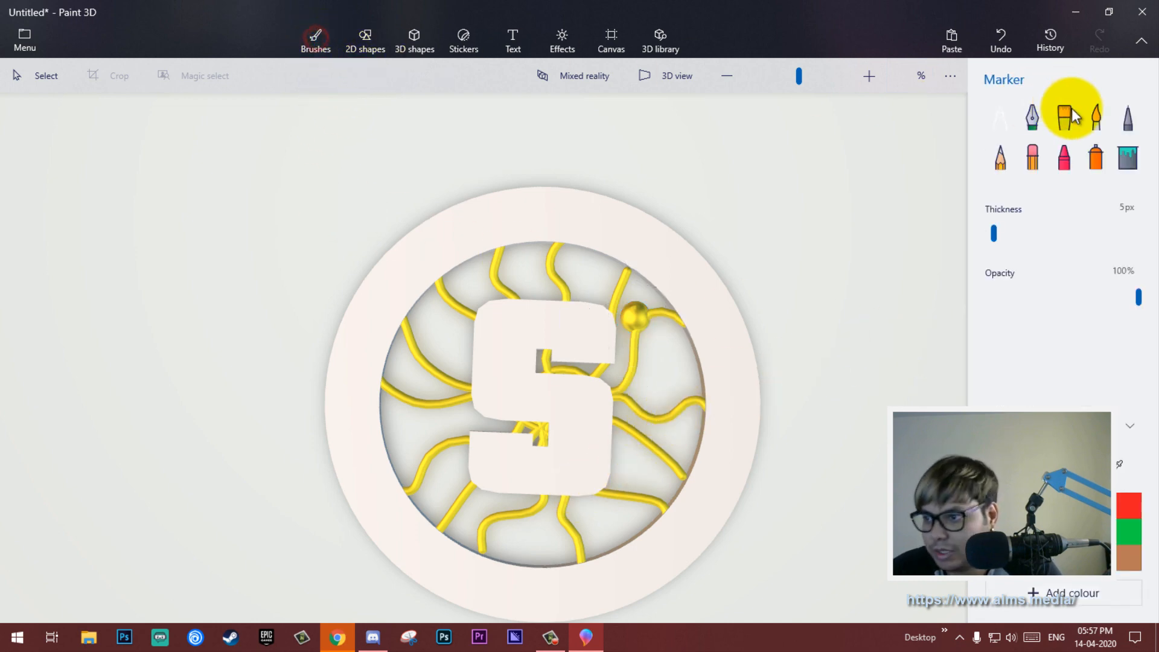
left_click(1126, 157)
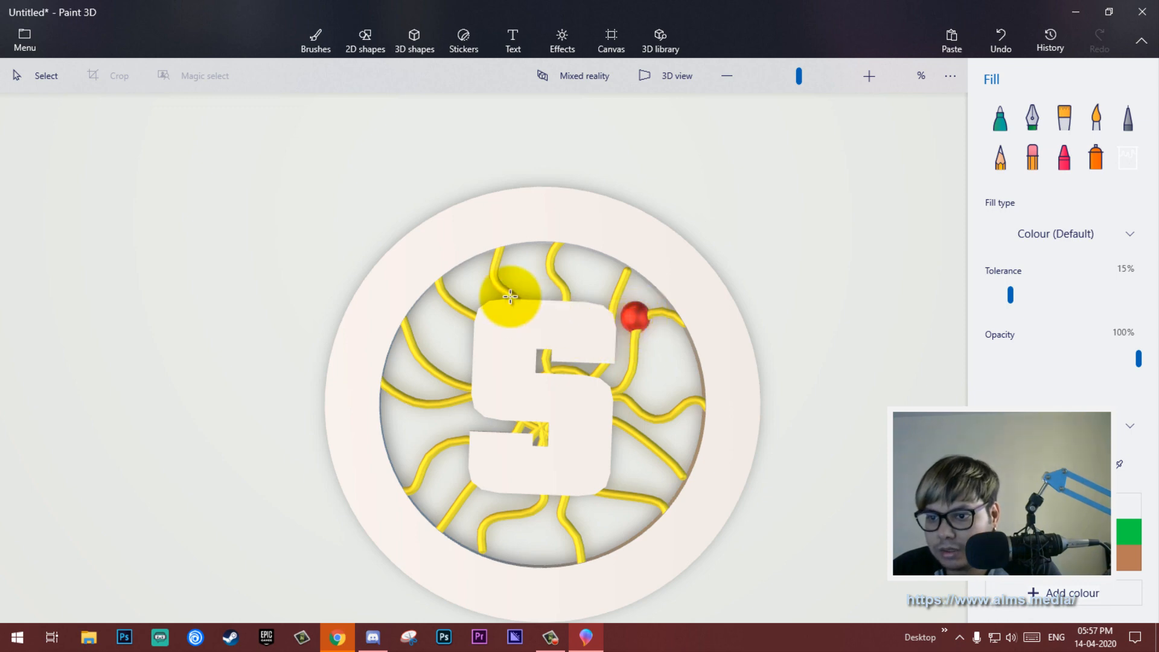
Duplicate the red sphere onto the tube right of the letter S and onto the tube just below its lower right.
left_click(58, 78)
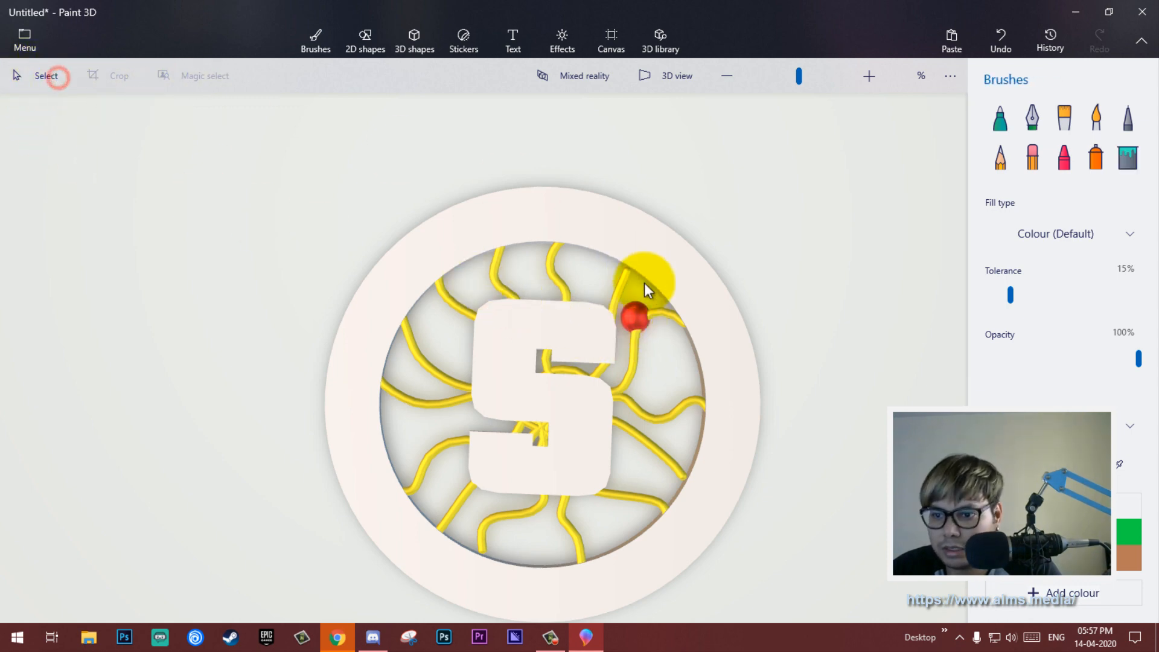
left_click(637, 314)
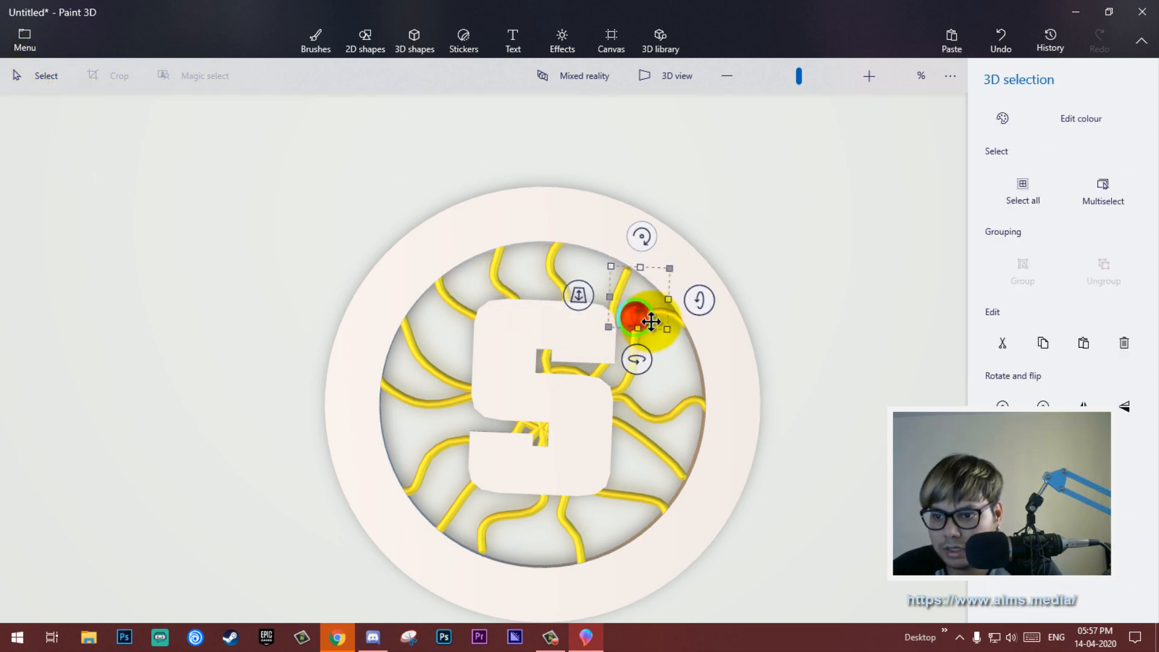
left_click(664, 352)
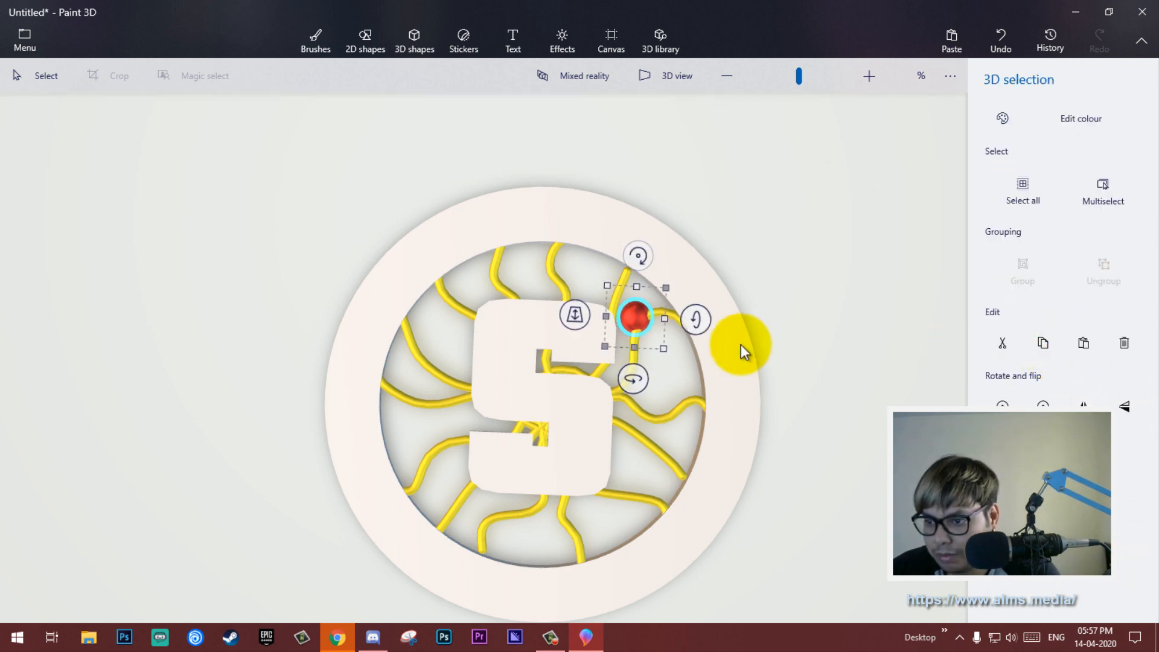
left_click_drag(638, 316, 661, 416)
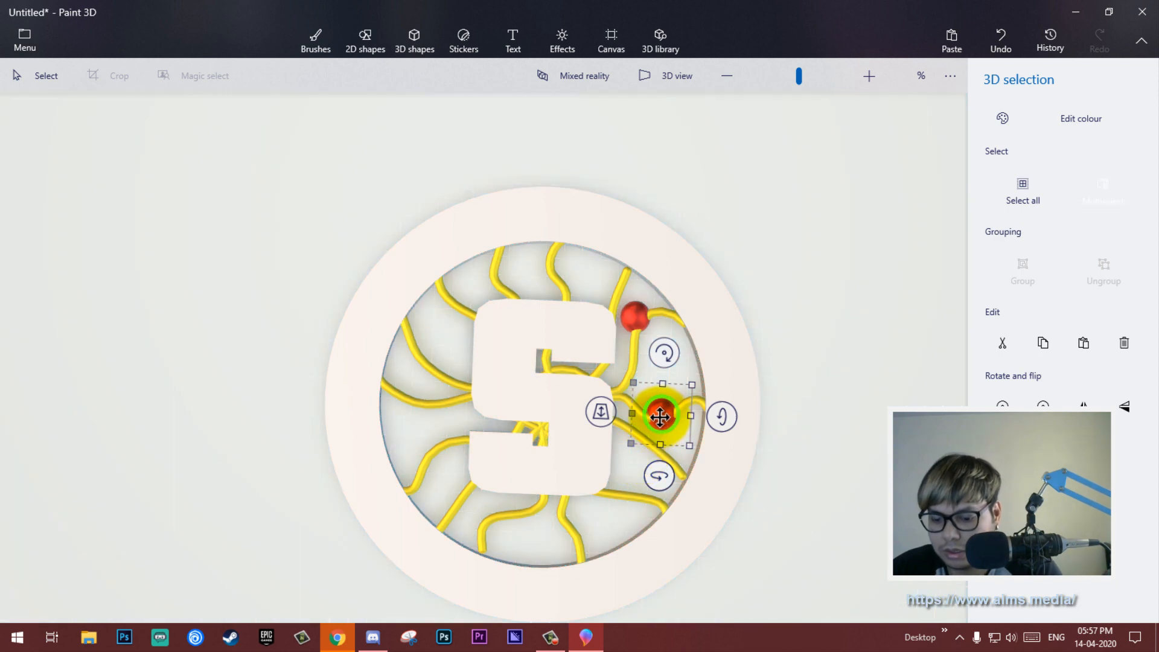
key("ctrl+z")
left_click_drag(634, 320, 661, 417)
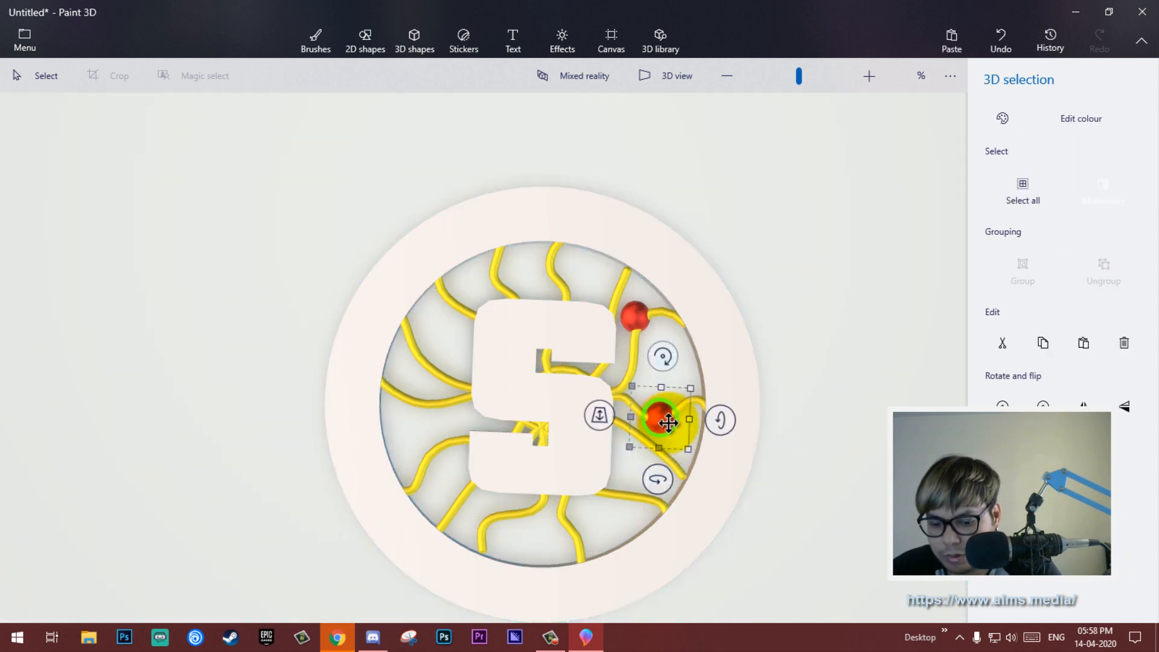
key("ctrl+v")
left_click_drag(664, 417, 584, 544)
left_click(636, 510)
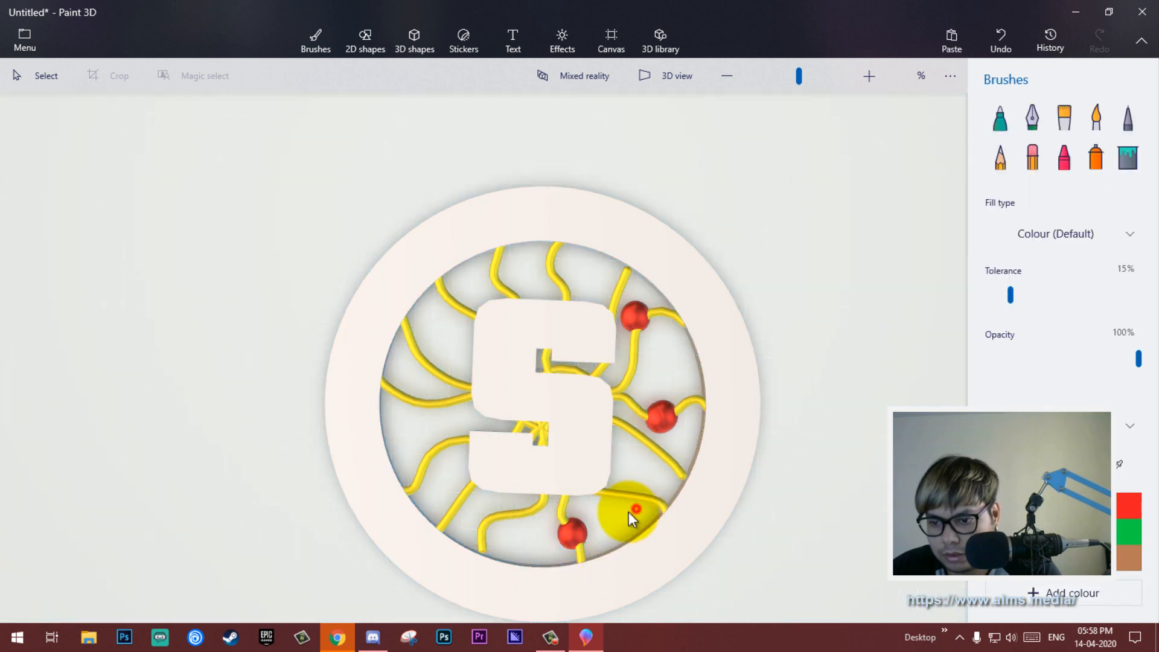
Add two more copies of the red sphere on the tubes at the ring's lower left.
left_click(578, 532)
left_click(577, 534)
left_click(577, 535)
left_click_drag(578, 535, 493, 527)
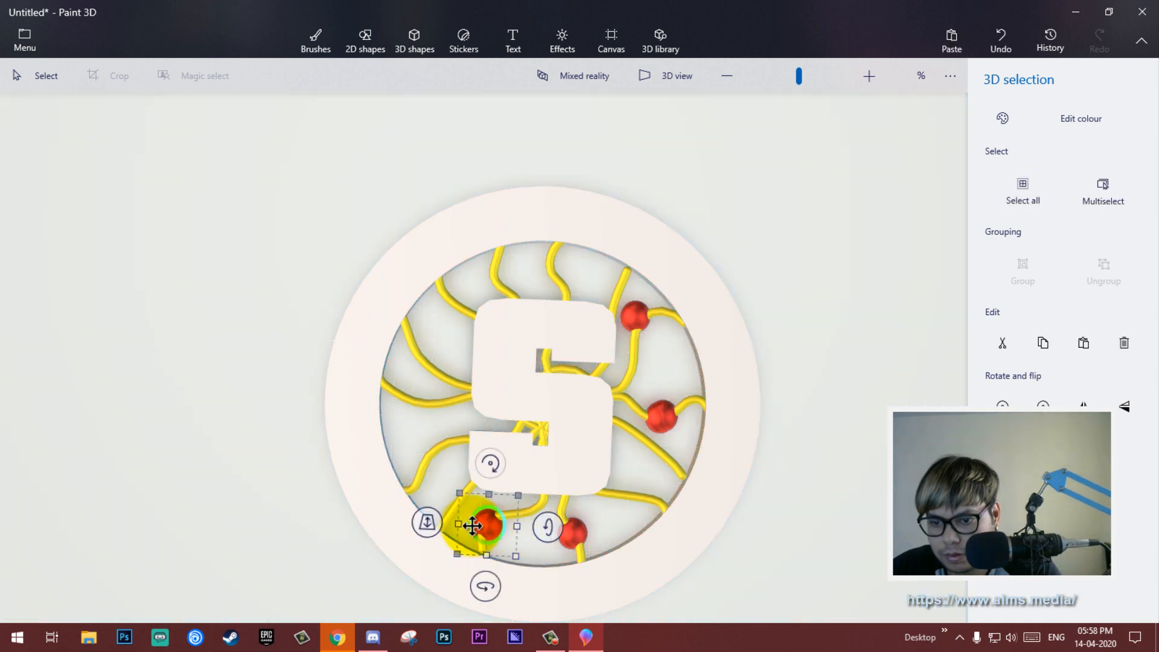
left_click(584, 510)
left_click(486, 523)
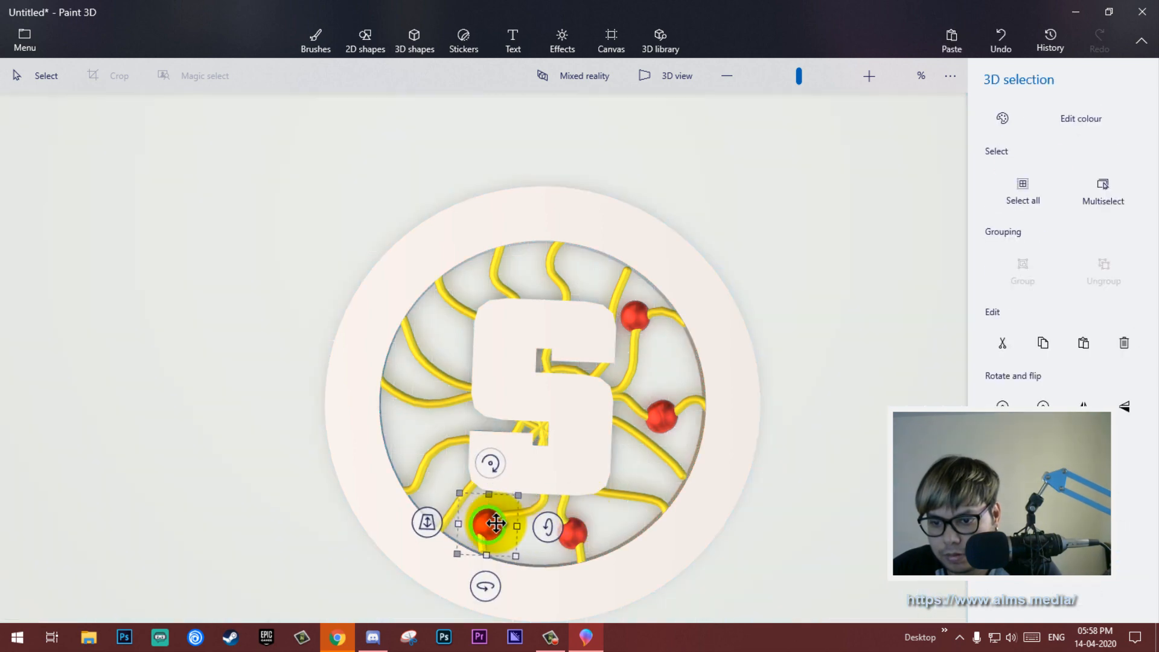
mouse_move(487, 523)
left_mouse_down()
mouse_move(430, 459)
mouse_move(421, 408)
mouse_move(432, 452)
left_mouse_up()
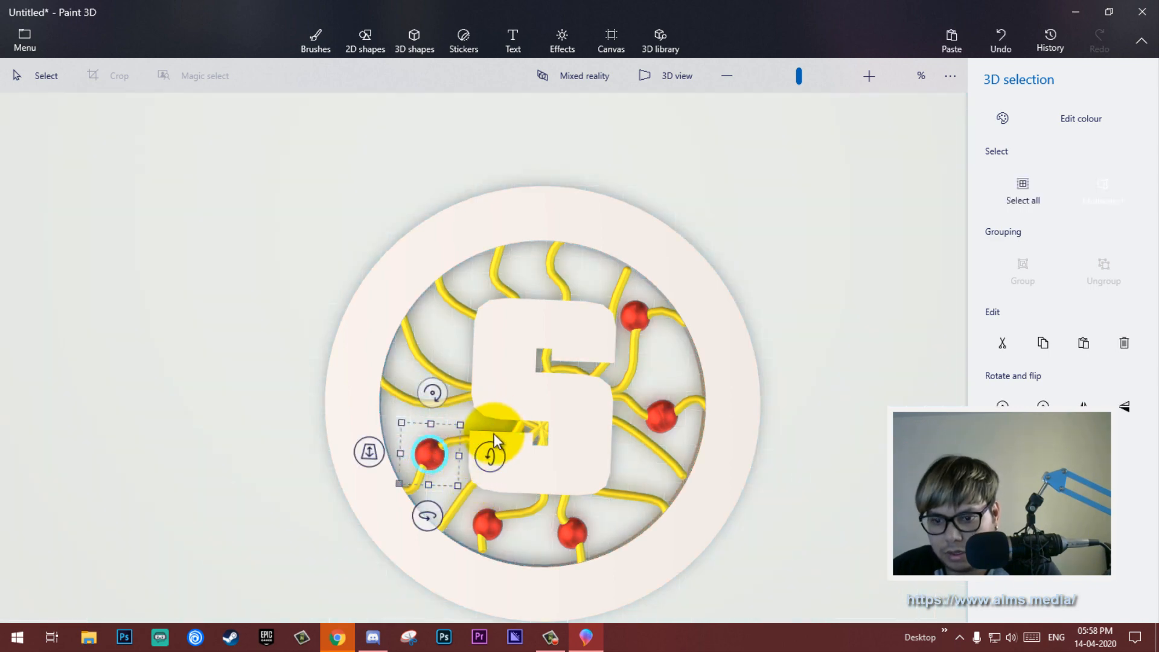
Add further red sphere copies on the tube left of the letter S and on the one above its upper left corner.
left_click_drag(429, 454, 425, 358)
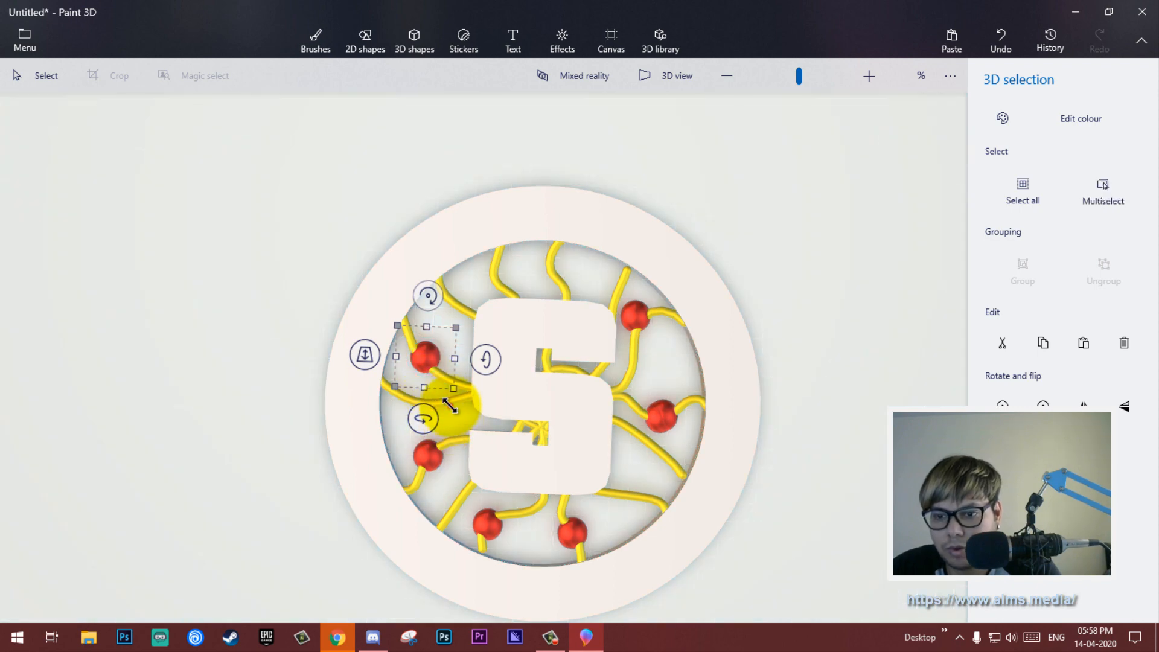
left_click_drag(450, 406, 434, 366)
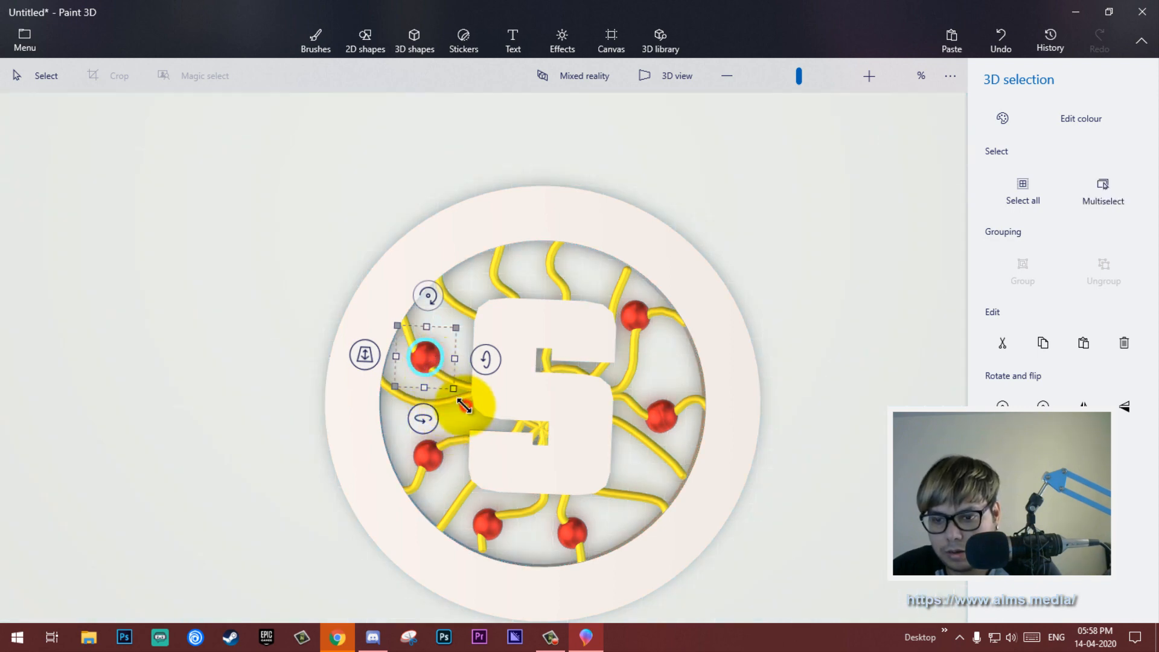
left_click(354, 418)
left_click(443, 379)
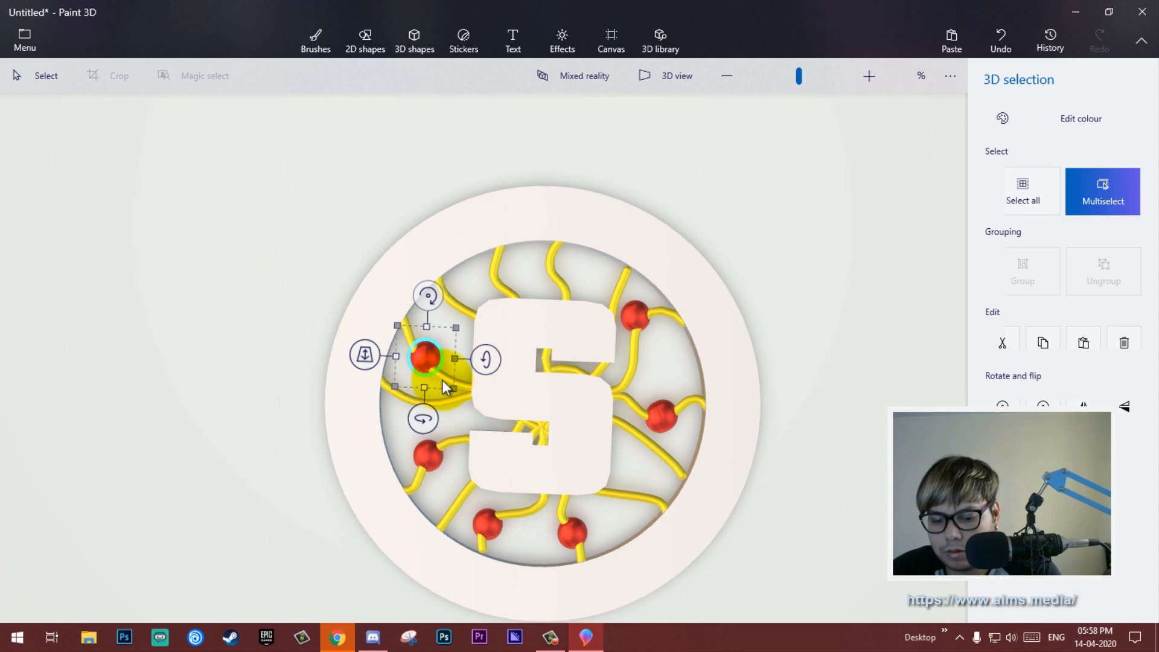
left_click_drag(443, 379, 501, 280)
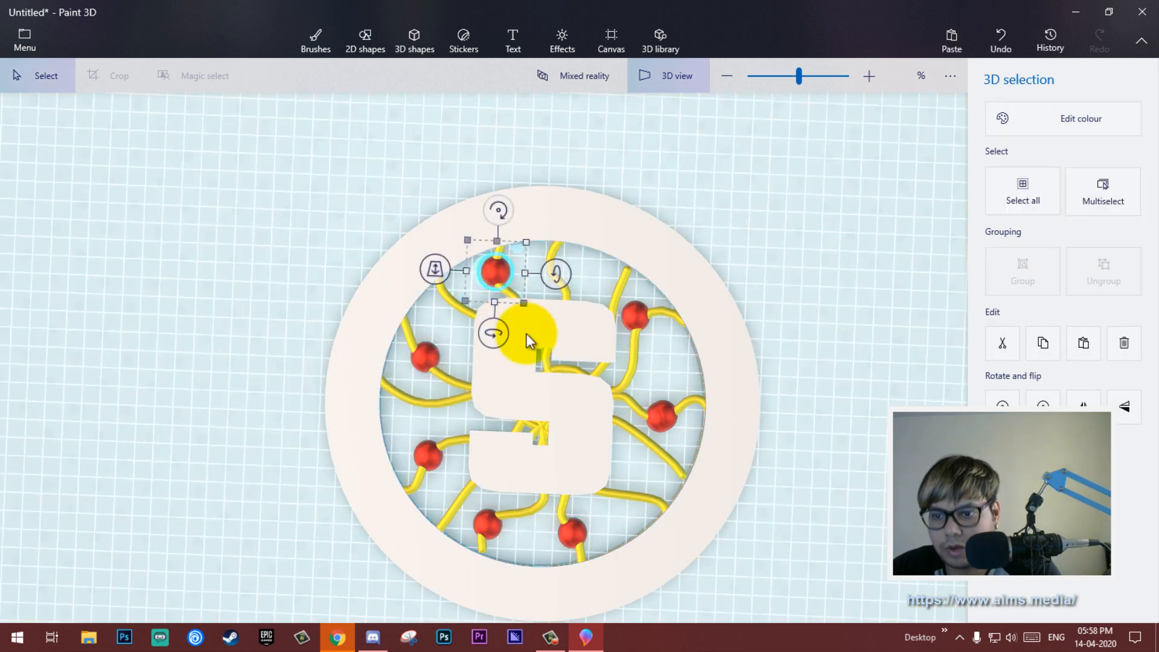
Examine the placement of the red spheres in the flat view and from different angles in the 3D view.
left_click(669, 79)
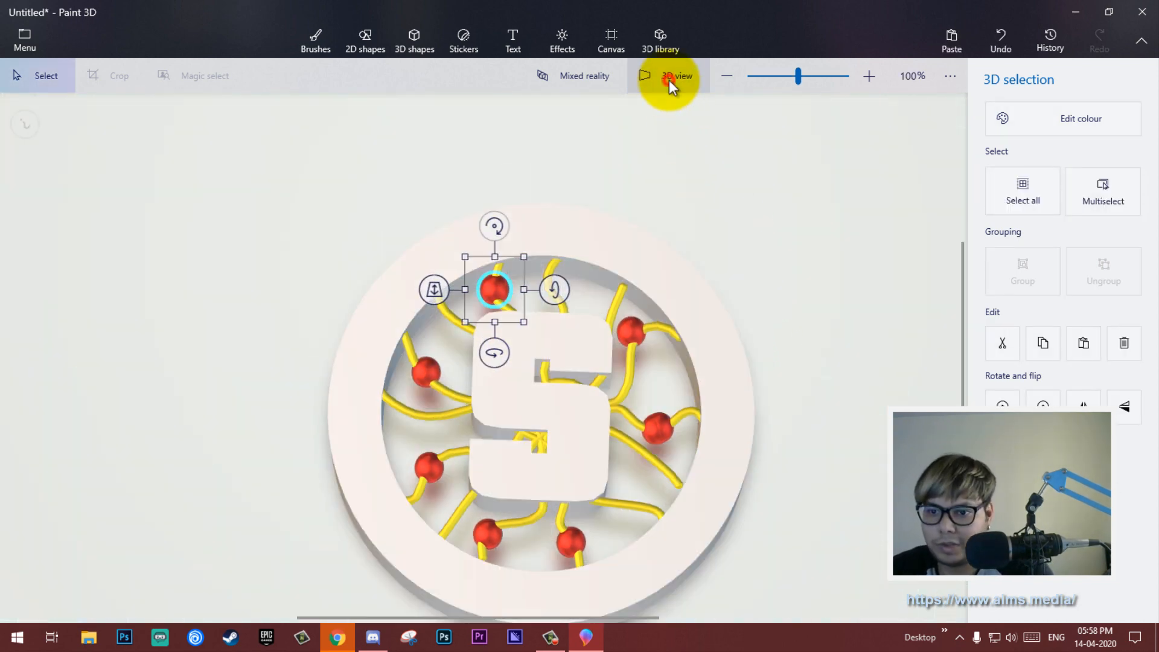
left_click(669, 80)
left_click(759, 260)
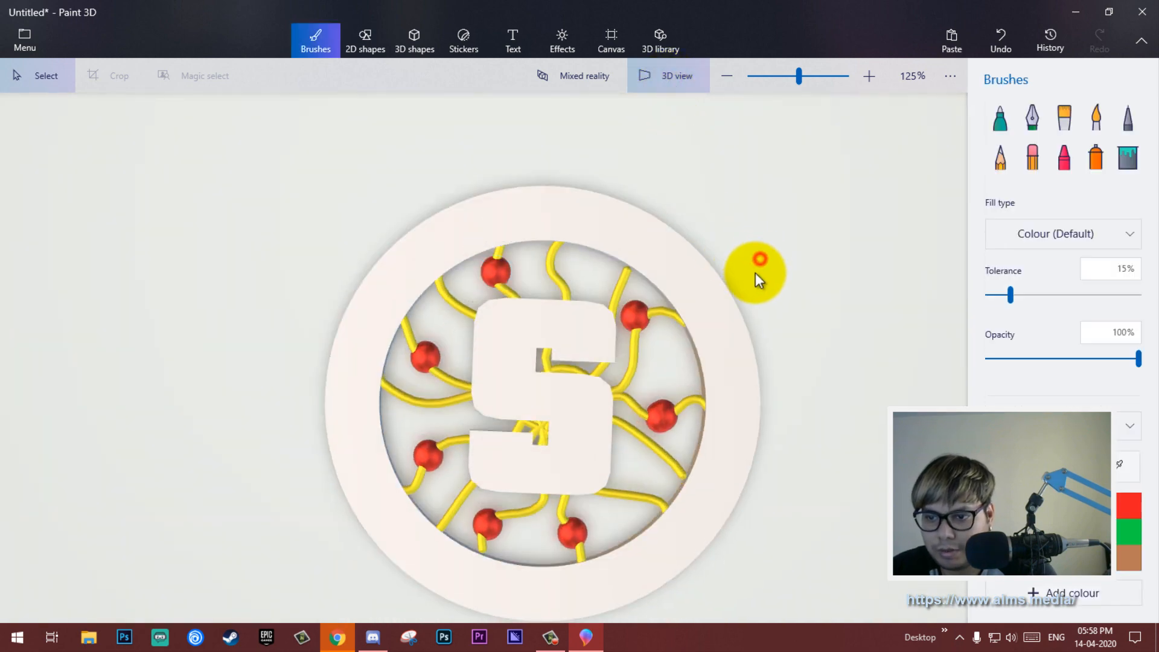
left_click_drag(785, 371, 737, 413)
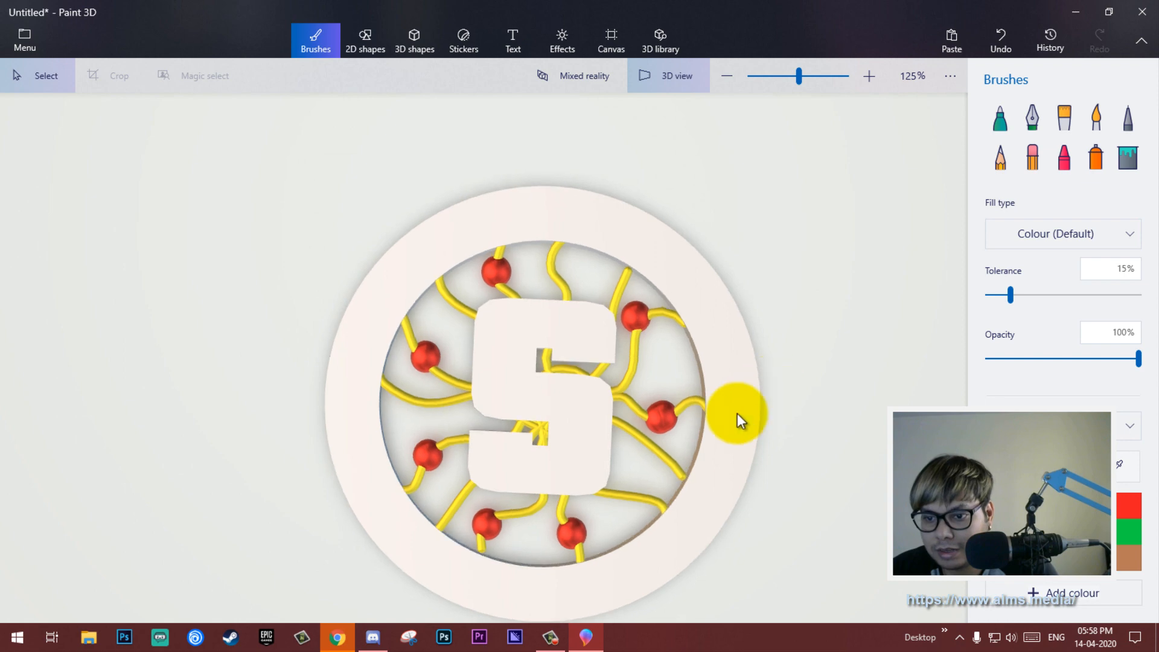
left_click(545, 387)
left_click_drag(820, 437, 870, 282)
left_click_drag(872, 247, 669, 189)
Choose the Concrete texture sticker, stamp it on the ring's upper left face, and enlarge it to continue toward the upper right.
left_click(373, 44)
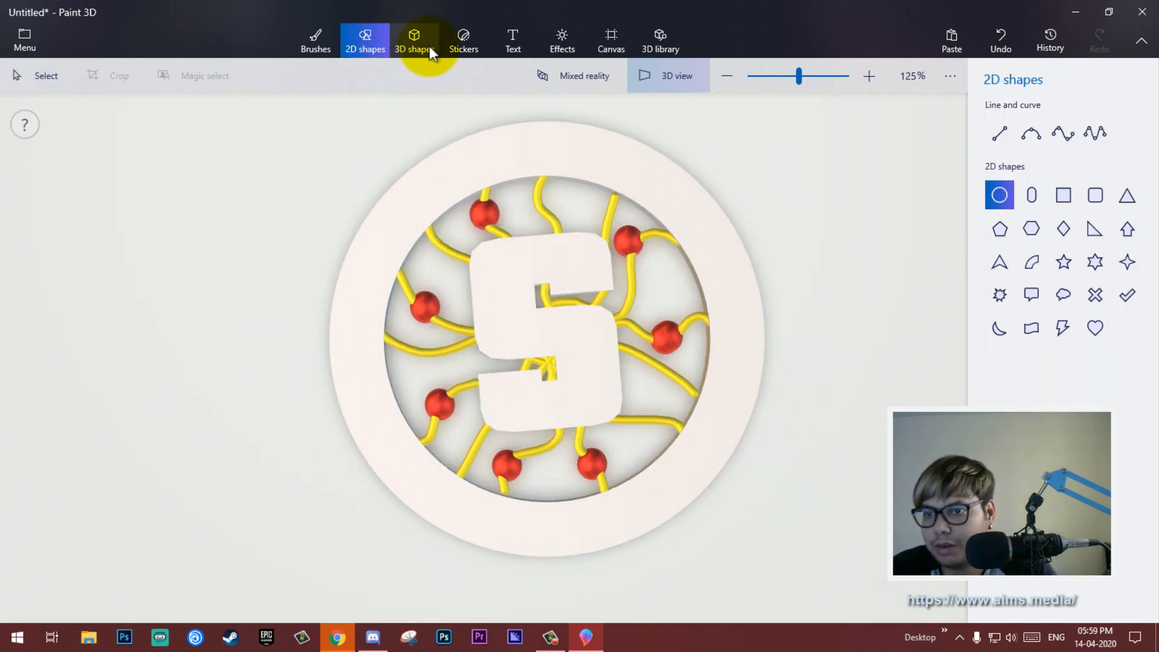
left_click(458, 42)
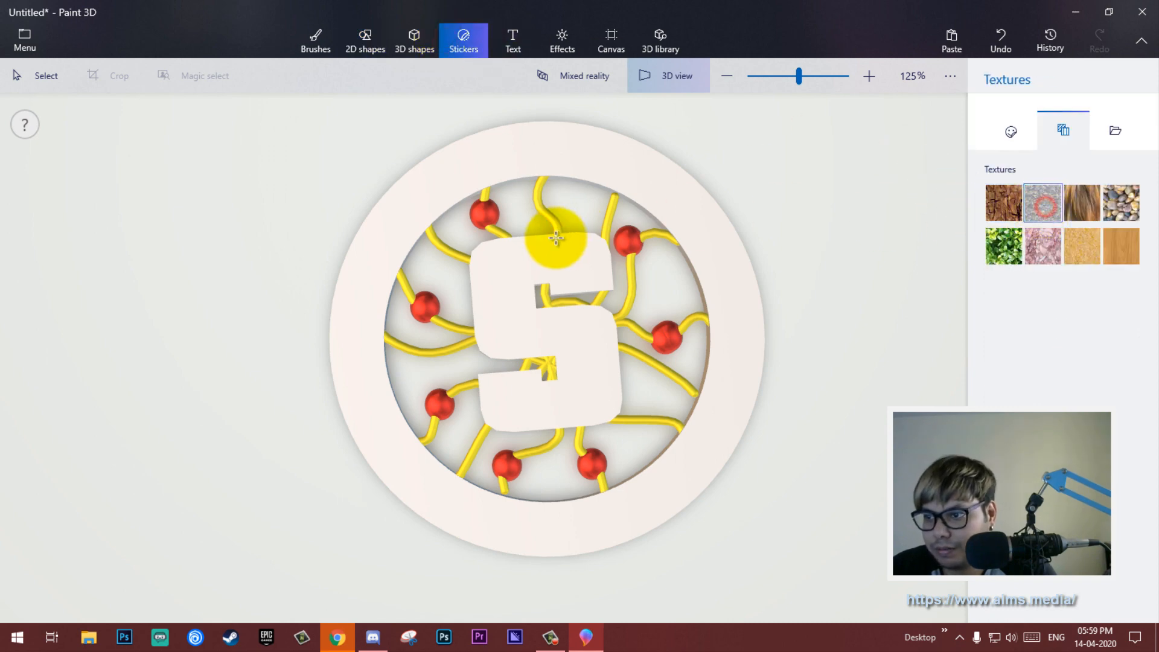
left_click_drag(576, 294, 664, 418)
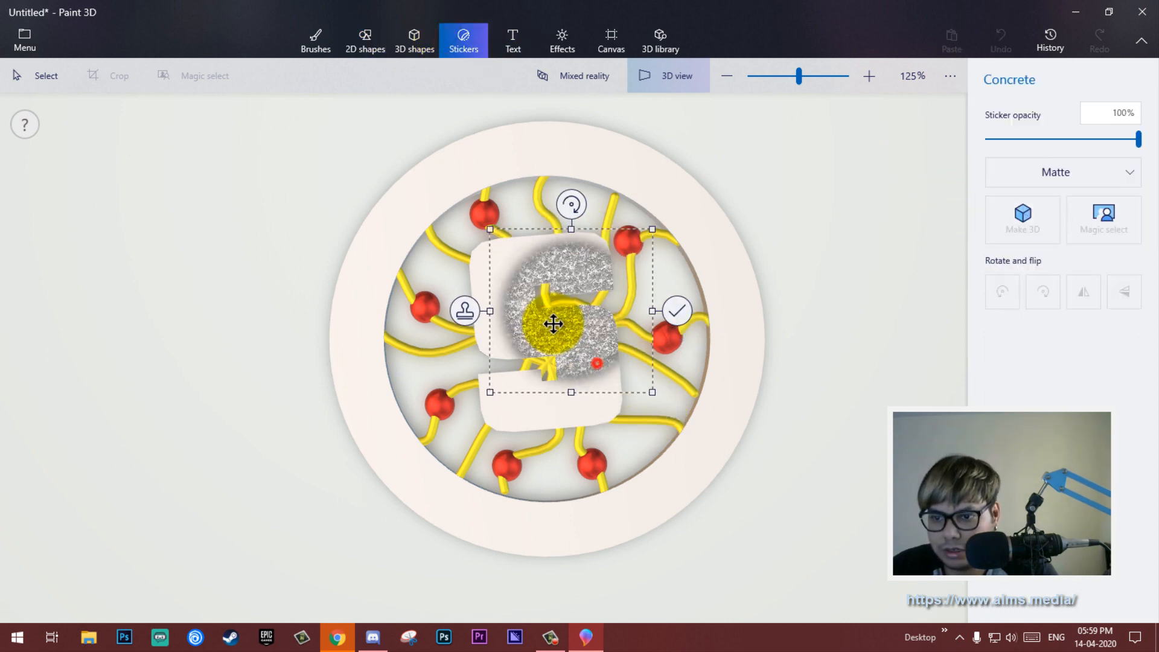
left_click_drag(555, 329, 468, 170)
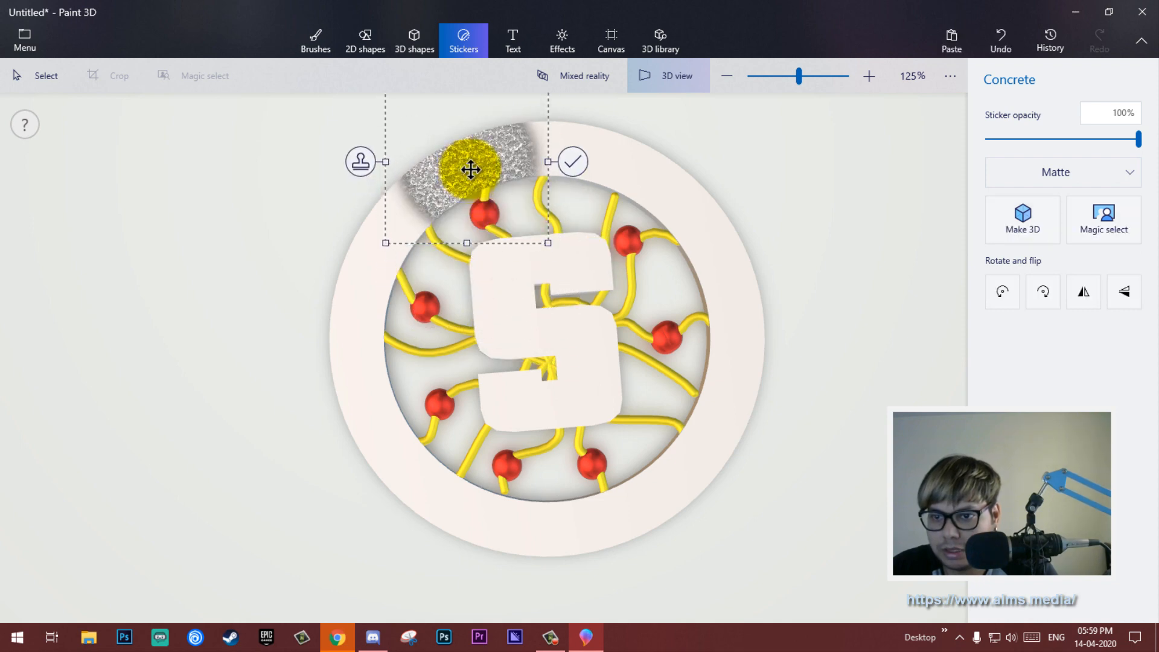
left_click_drag(381, 169, 463, 170)
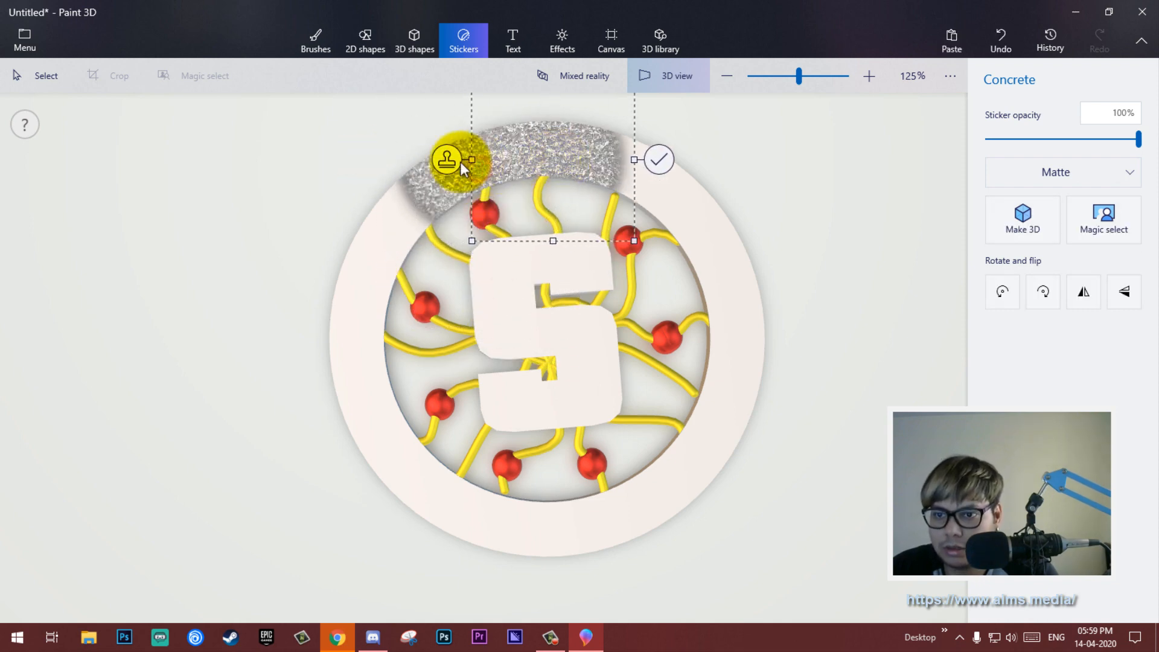
left_click_drag(631, 244, 681, 279)
left_click_drag(571, 213, 680, 234)
left_click(456, 160)
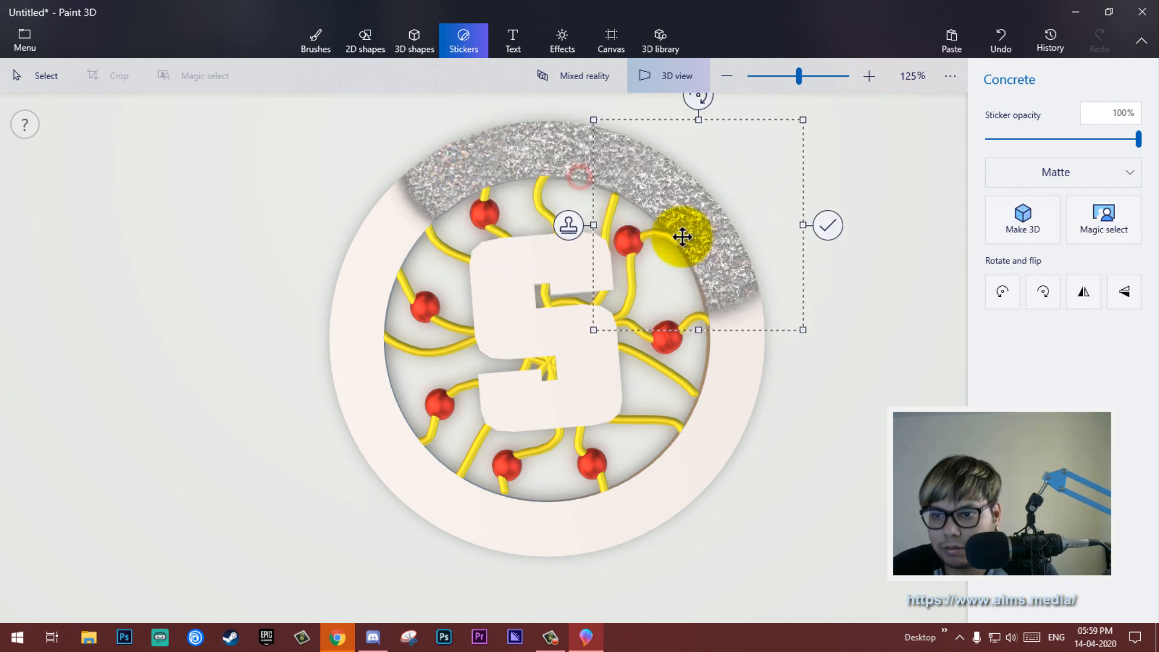
Stamp the Concrete texture down the right side of the ring's front face as far as the bottom.
left_click(561, 224)
left_click_drag(694, 272, 668, 432)
left_click(583, 320)
left_click(564, 406)
left_click_drag(712, 394, 625, 464)
left_click(504, 481)
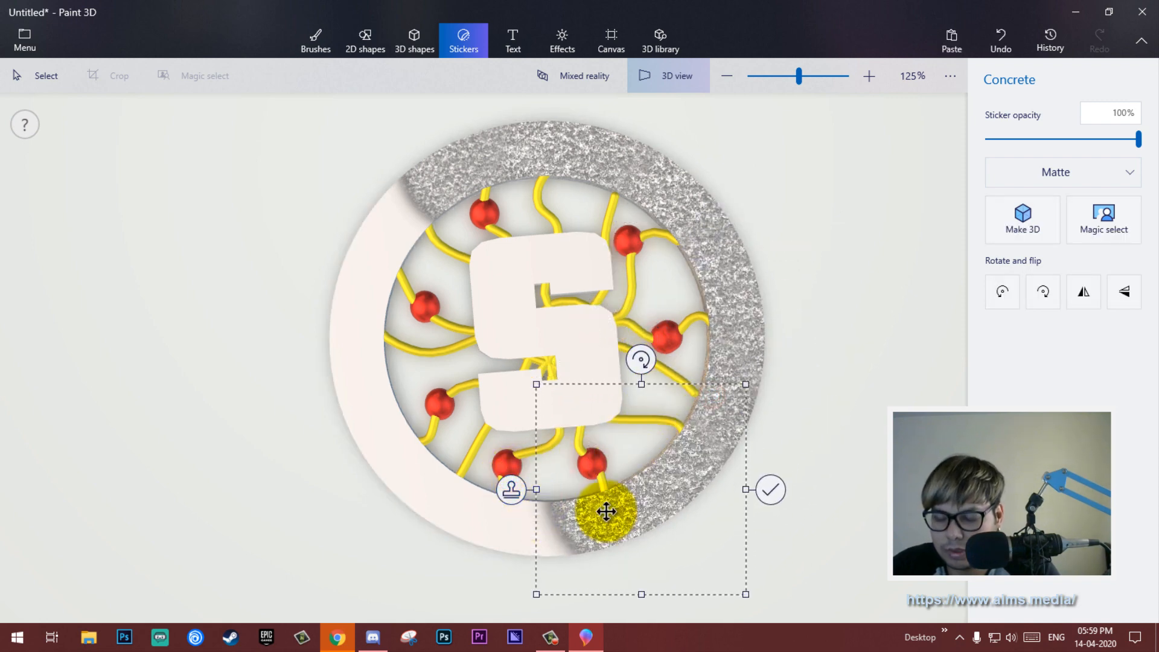
Cover the remaining bottom and left parts of the ring's front face with Concrete stamps and apply the sticker.
left_click_drag(604, 510, 409, 254)
left_click(389, 509)
left_click(265, 464)
left_click(231, 333)
left_click(261, 257)
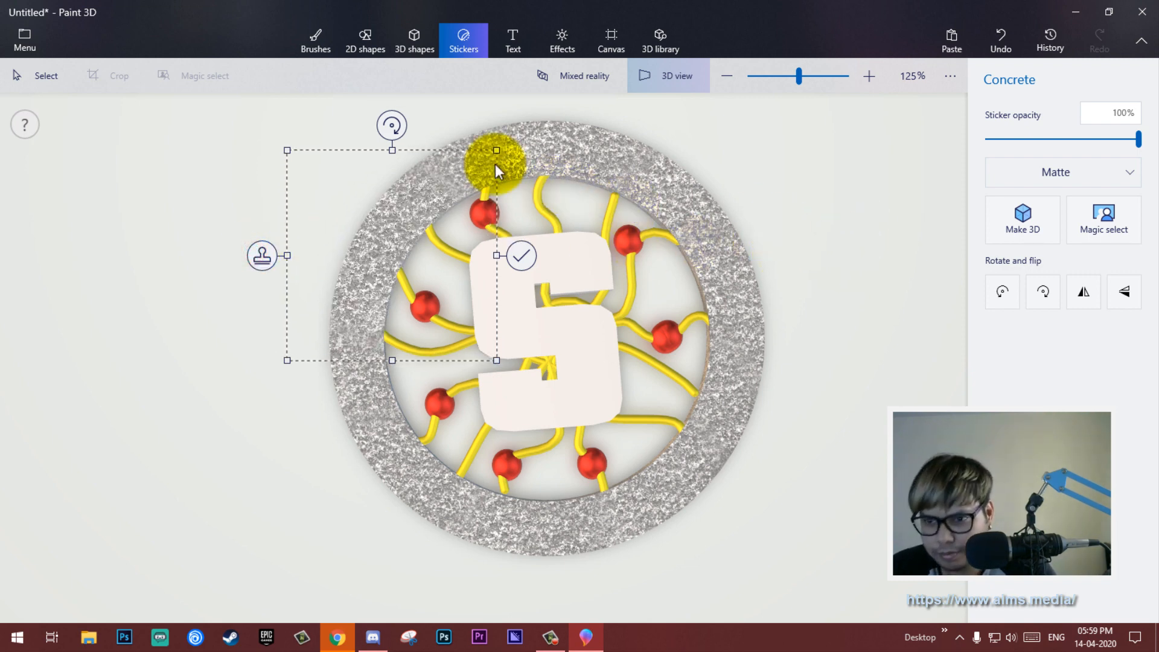
left_click(441, 113)
Place a Concrete sticker on the ring's outer side wall and stamp it across the middle and left part of the visible section.
left_click_drag(794, 367, 723, 455)
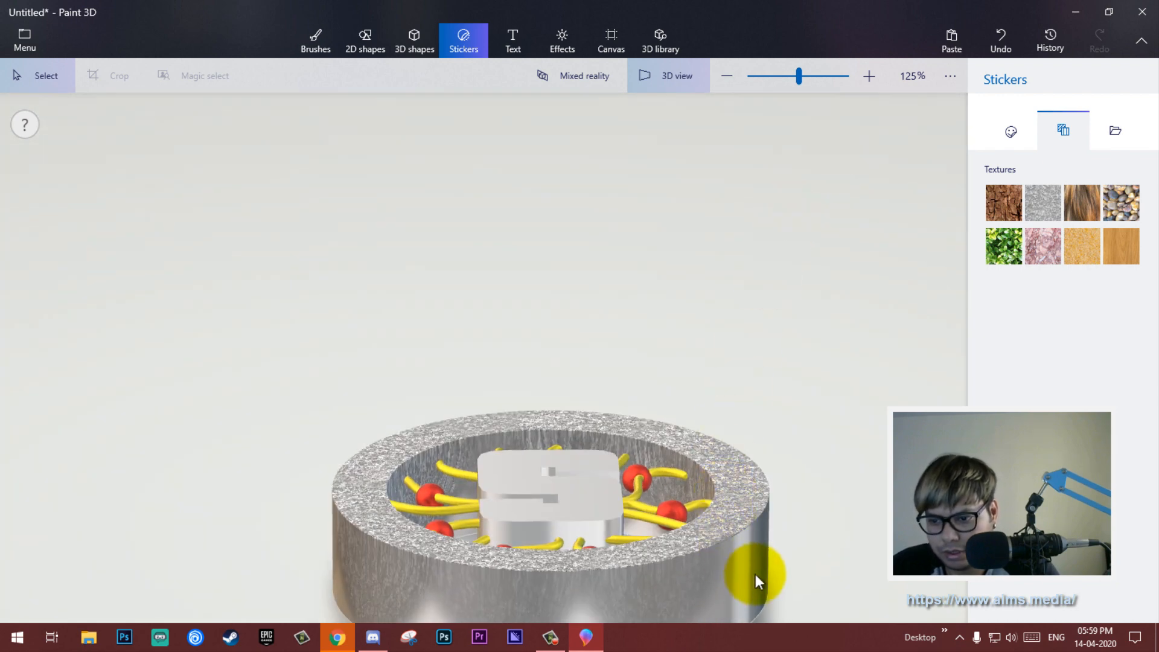
left_click_drag(755, 577, 850, 358)
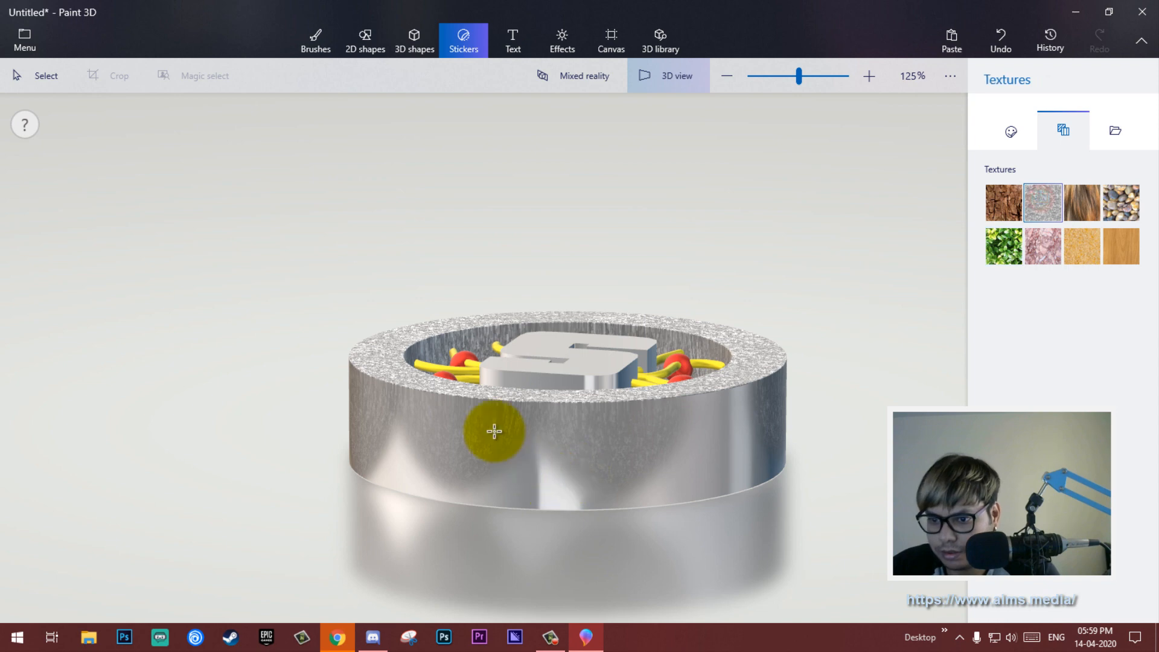
left_click_drag(493, 431, 617, 556)
left_click_drag(616, 431, 299, 464)
left_click(417, 459)
left_click(306, 465)
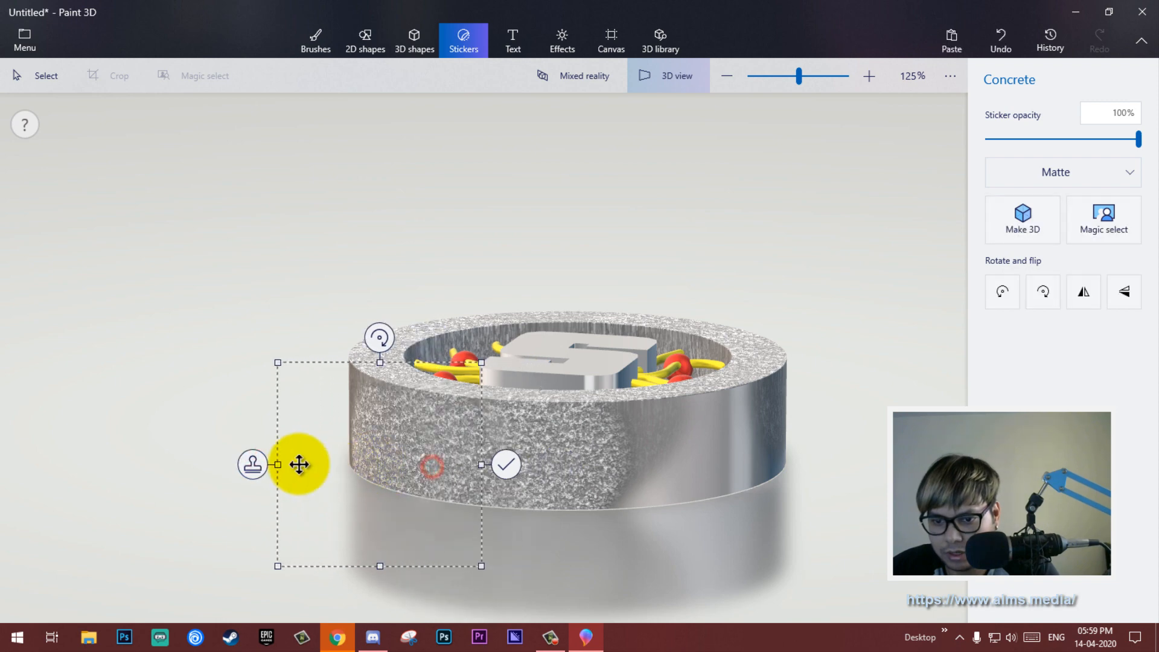
left_click(251, 465)
Turn the ring and extend the Concrete texture over the next section of its outer wall up to the right edge.
left_click_drag(414, 461, 616, 467)
left_click(600, 453)
left_click_drag(479, 465, 380, 470)
left_click_drag(563, 474, 698, 455)
left_click(483, 485)
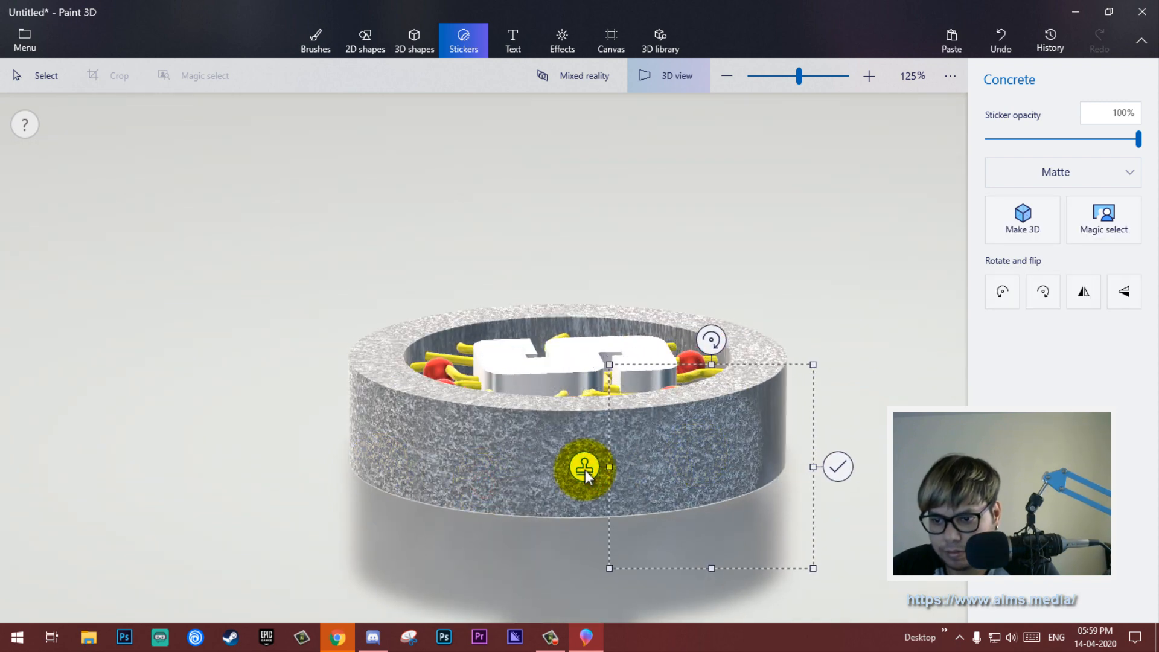
left_click(585, 470)
Rotate to the still bare part of the outer wall and stamp the Concrete texture across it from left to right.
middle_click_drag(561, 455, 410, 451)
right_click_drag(409, 450, 194, 447)
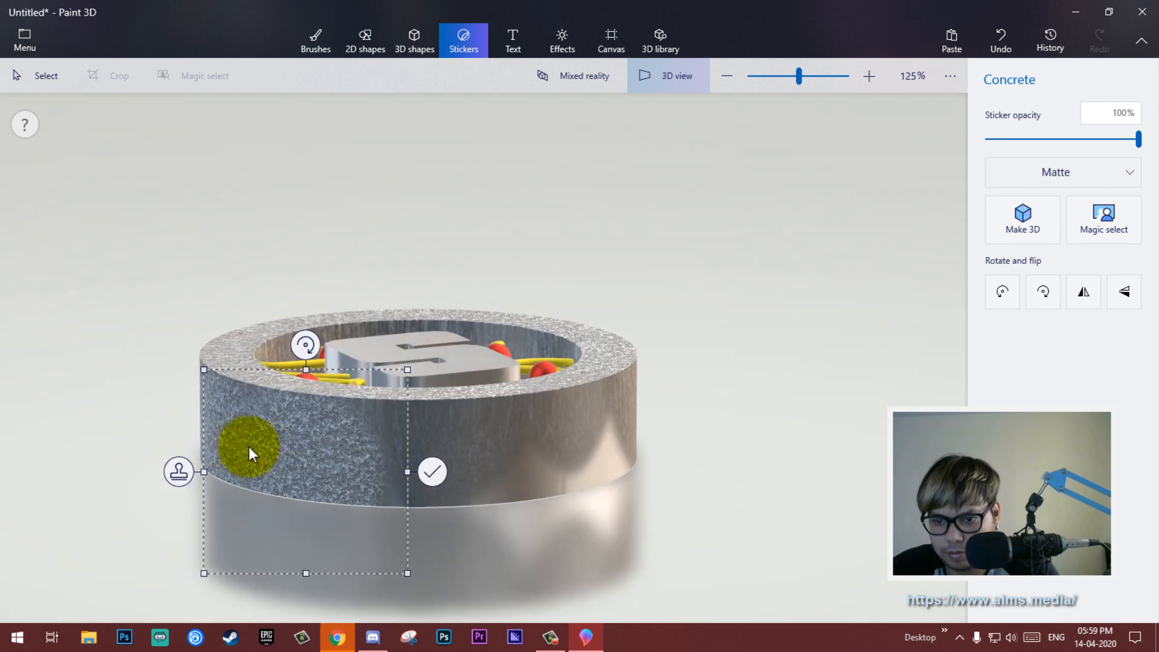
left_click_drag(345, 452, 461, 465)
left_click(283, 482)
left_click_drag(381, 481, 593, 468)
left_click(393, 481)
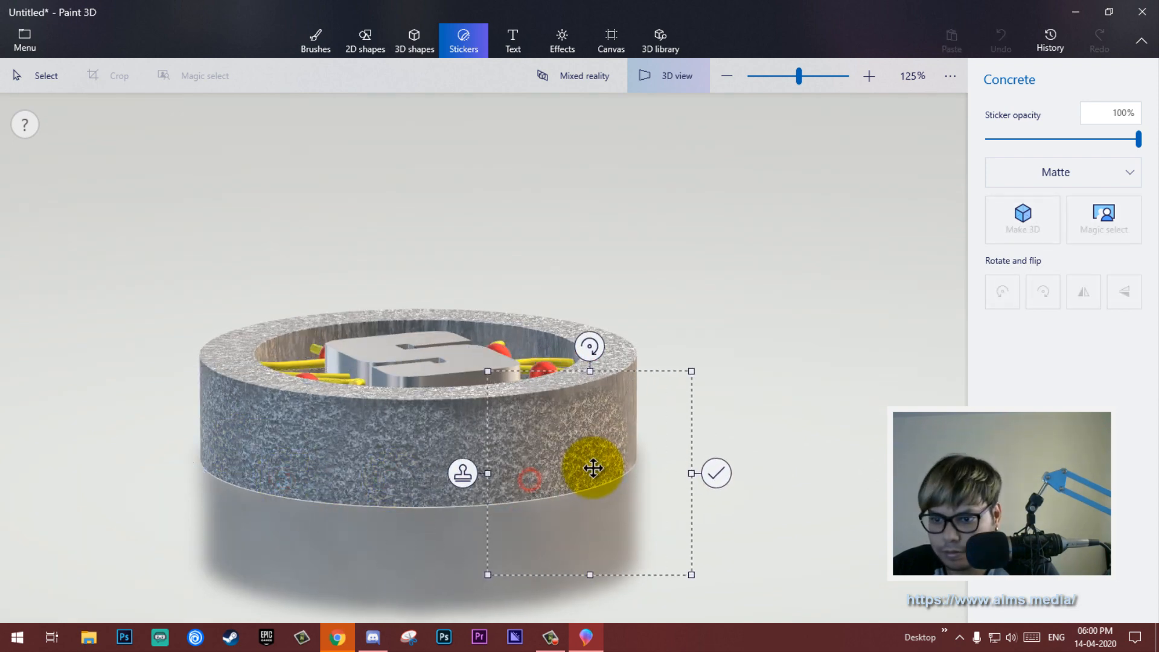
Turn the ring and stamp the Concrete texture across the middle and right of the next bare outer-wall section.
left_click(461, 477)
mouse_move(440, 445)
left_mouse_down()
mouse_move(266, 440)
mouse_move(441, 436)
mouse_move(428, 427)
left_mouse_up()
left_click(319, 483)
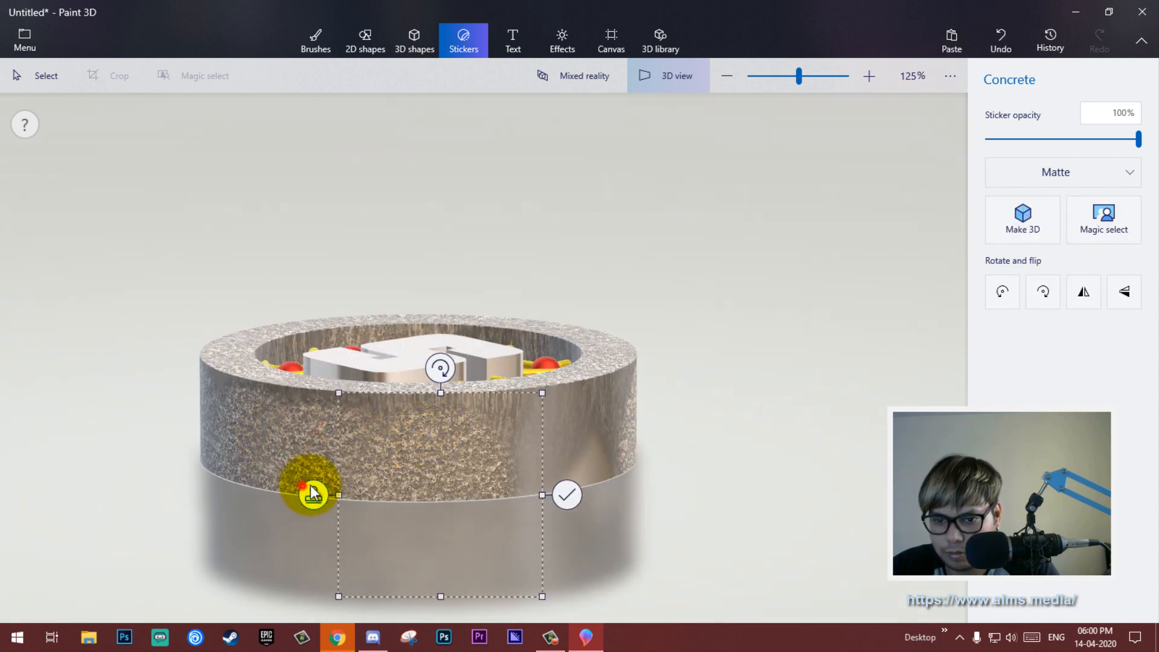
left_click_drag(445, 474, 317, 417)
left_click(398, 481)
left_click(471, 475)
Cover the remaining left part of the ring's outer wall with Concrete stamps and apply the sticker.
key("alt")
left_click(447, 415)
left_click(252, 419)
left_click_drag(388, 422, 310, 415)
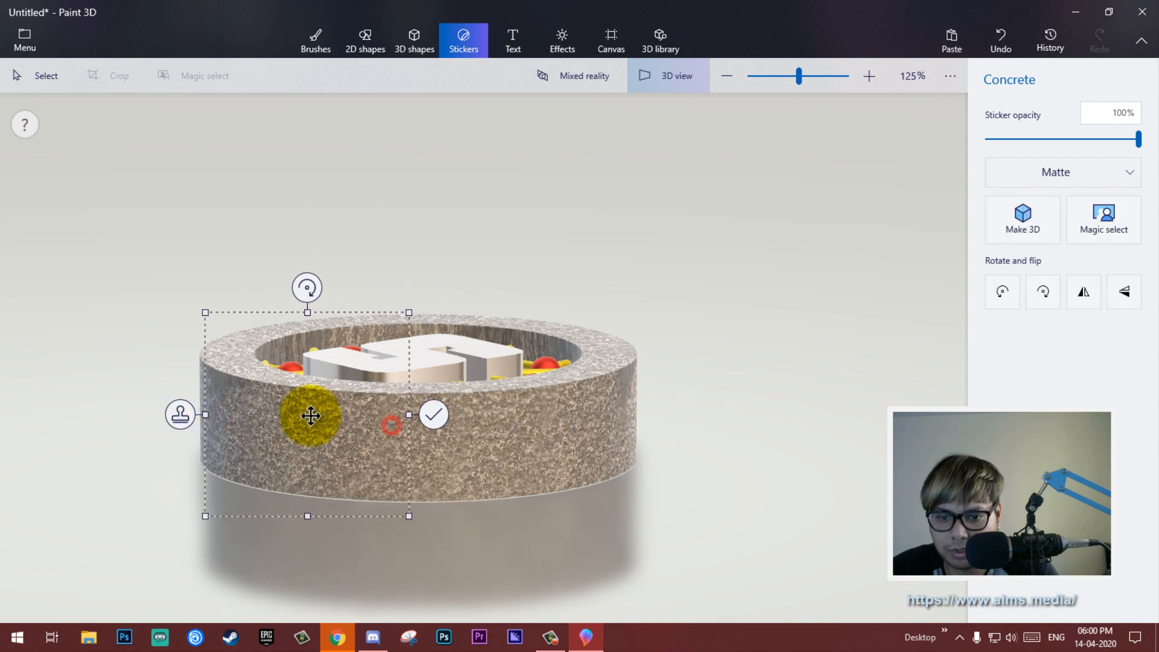
left_click(188, 421)
right_click_drag(483, 395, 627, 495)
left_click(678, 385)
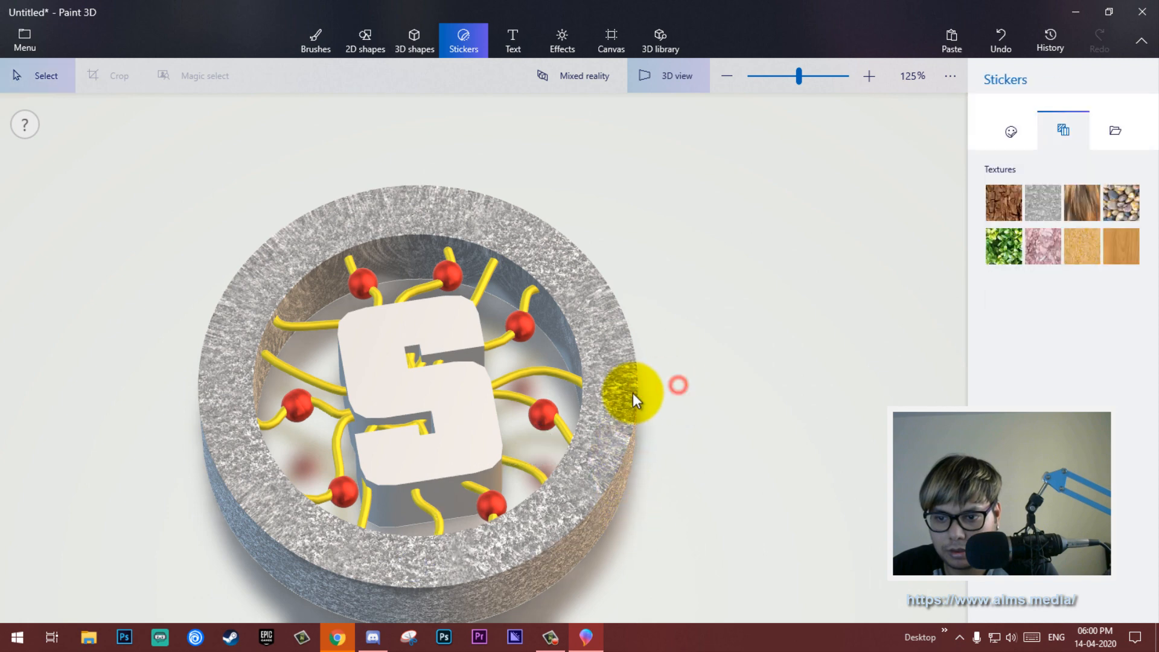
middle_click_drag(298, 470, 458, 386)
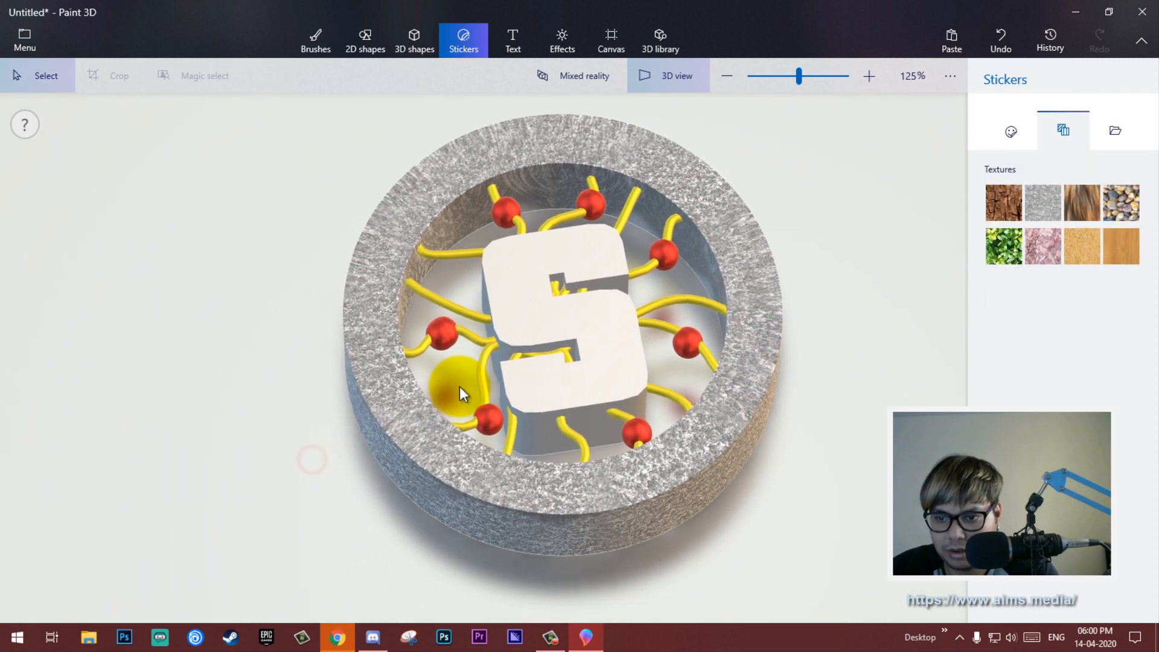
right_click_drag(538, 408, 707, 416)
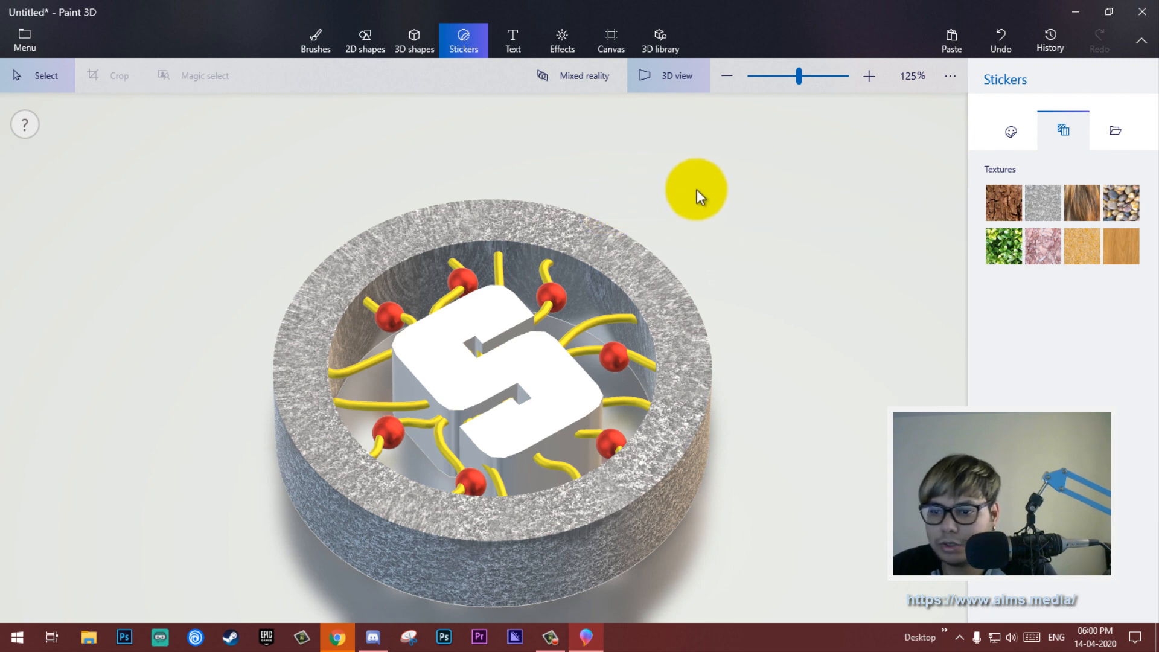
Try a Bark sticker on the face of the letter S and delete it.
left_click(996, 212)
left_click_drag(496, 348, 561, 429)
left_click_drag(477, 402, 605, 397)
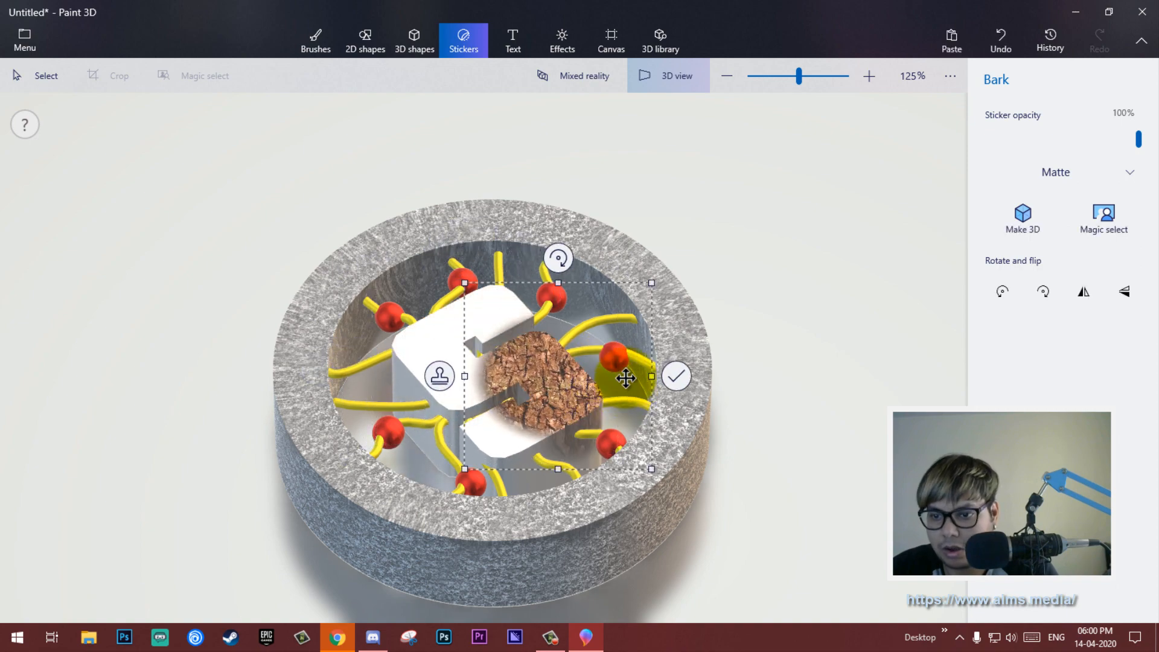
key("Delete")
Try Marker and Calligraphy pen strokes on the letter S from the front and undo them.
left_click_drag(698, 426, 549, 243)
left_click(414, 40)
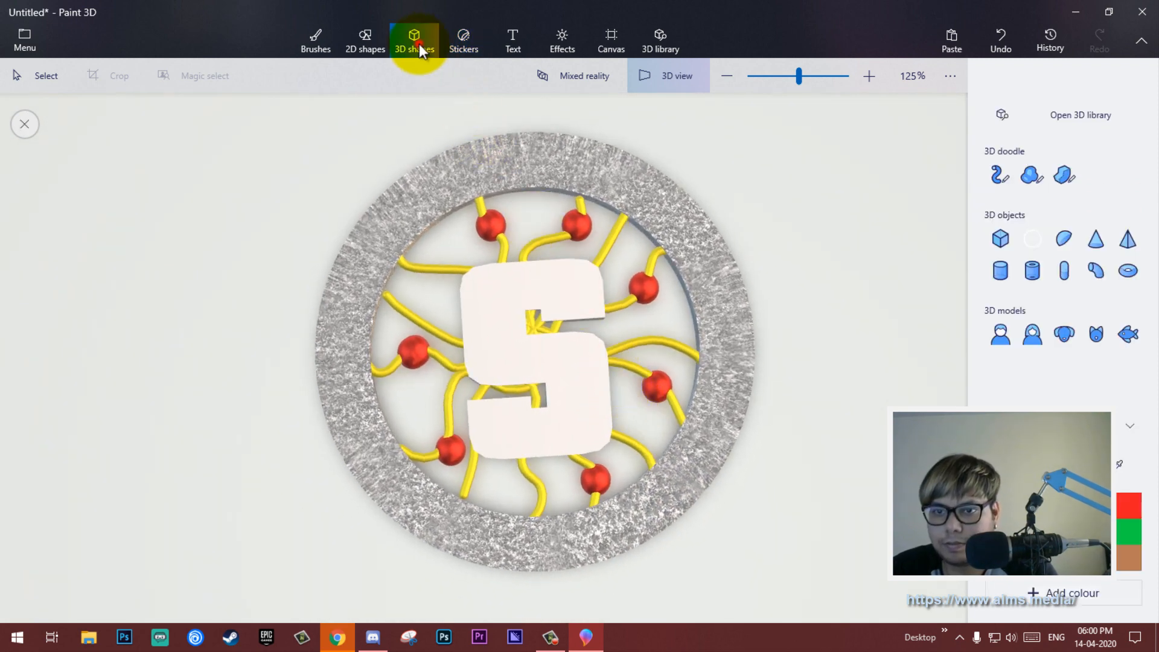
left_click(314, 32)
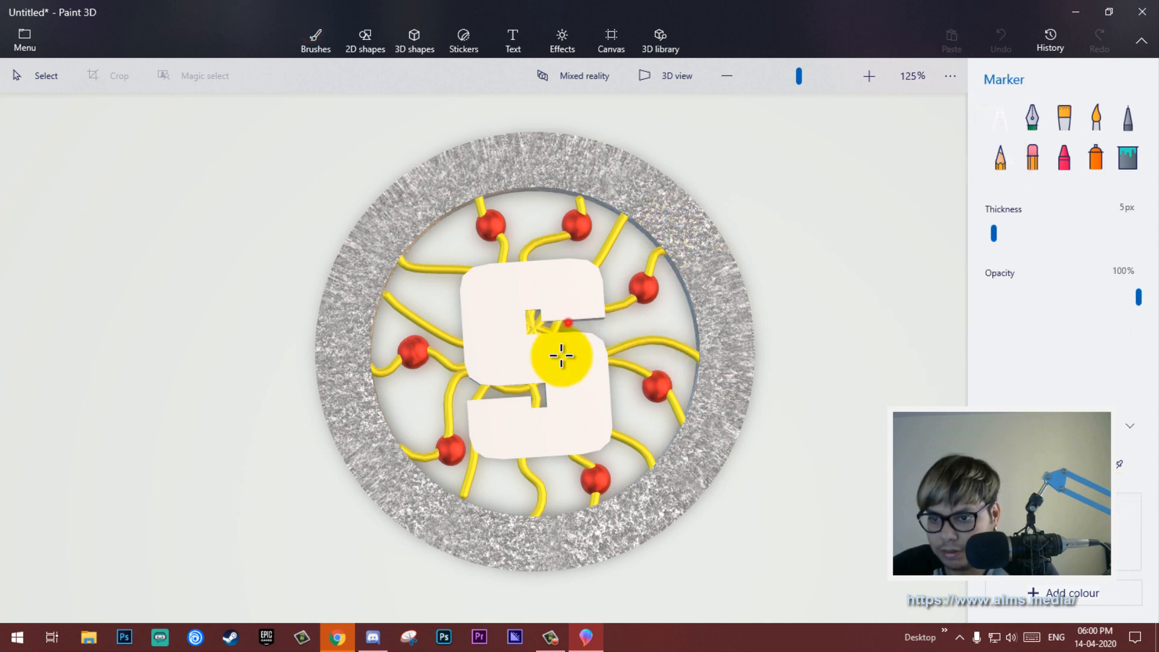
left_click_drag(561, 356, 578, 403)
key("ctrl+z")
left_click(1029, 116)
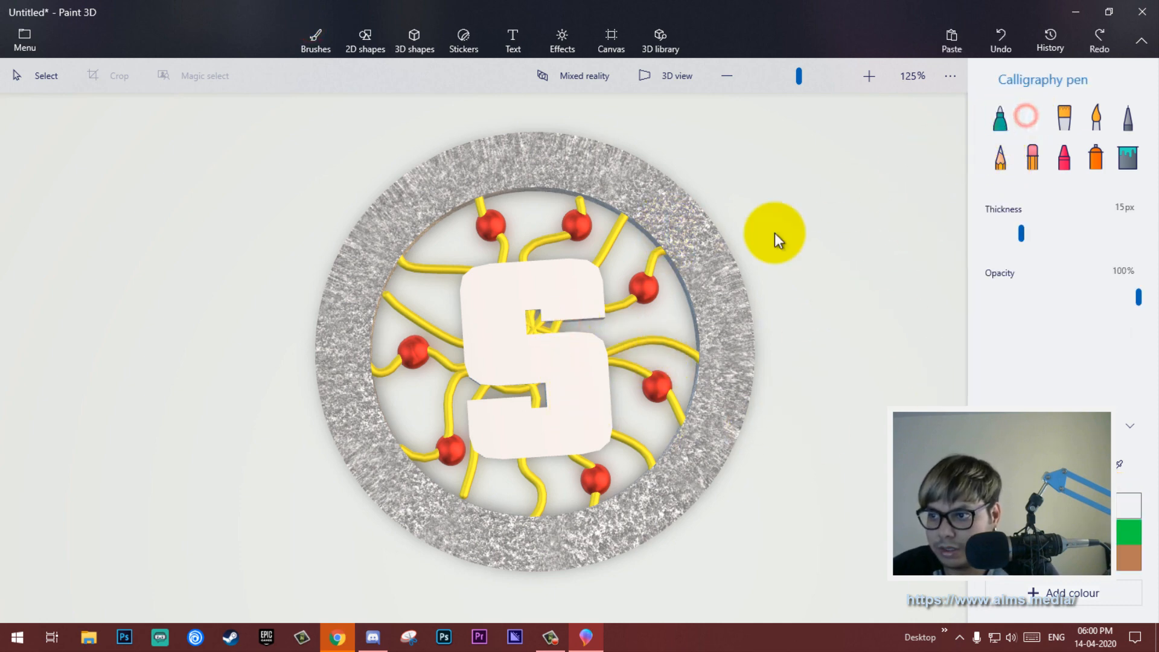
key("ctrl+z")
Try red Oil brush and Watercolour strokes on the face of the letter S and undo them.
left_click(1043, 153)
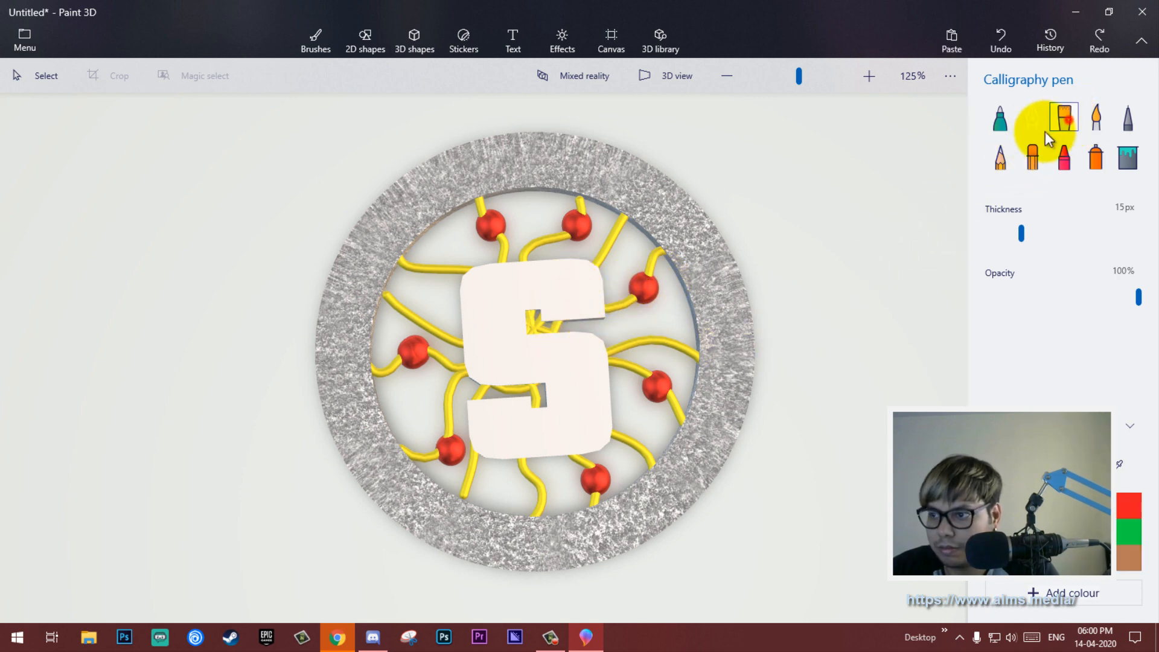
left_click(1069, 120)
left_click_drag(514, 290, 533, 329)
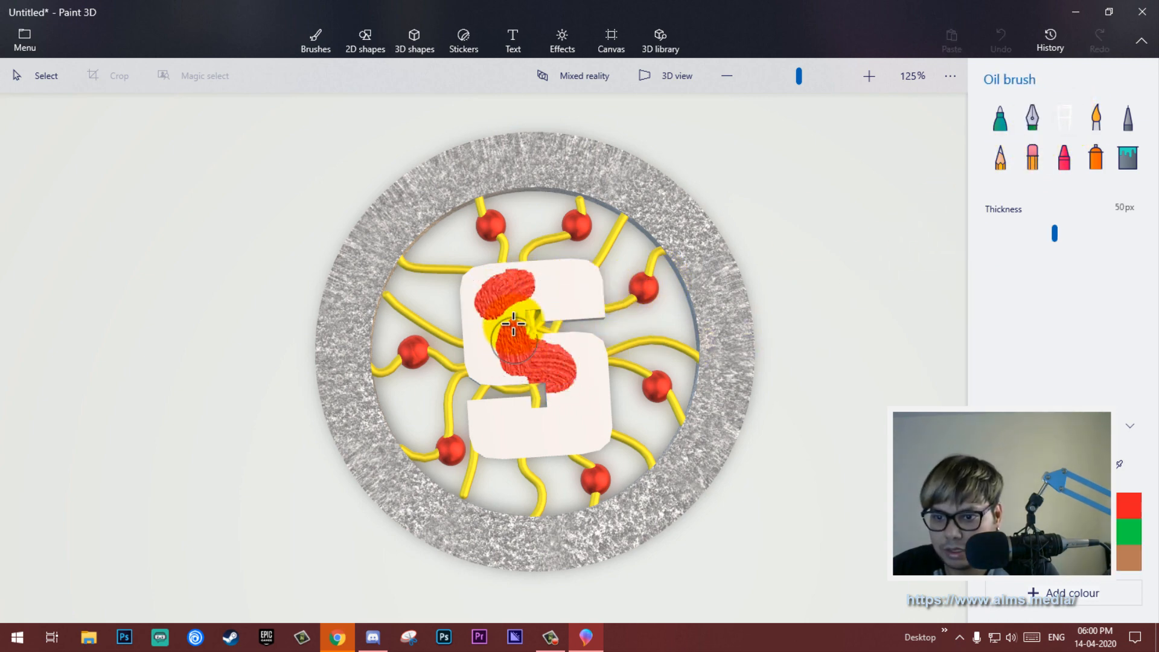
key("ctrl+z")
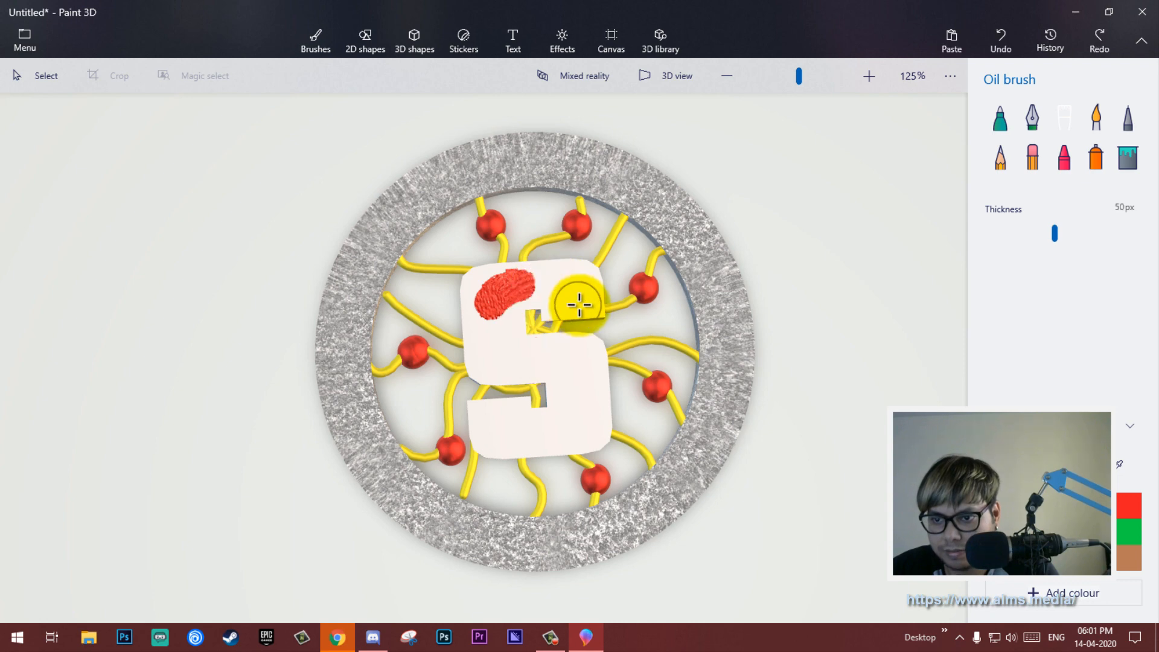
left_click(1096, 116)
left_click_drag(567, 273, 593, 343)
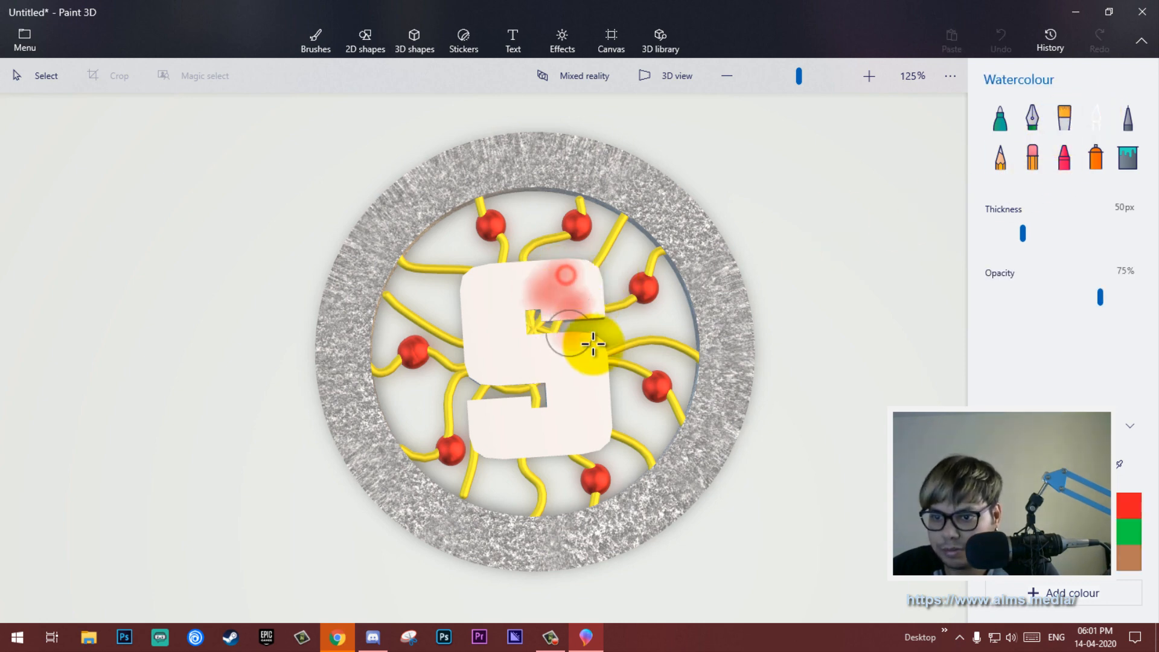
key("ctrl+z")
Try the Pixel pen on the upper part of the letter S and undo the stroke.
left_click(1126, 117)
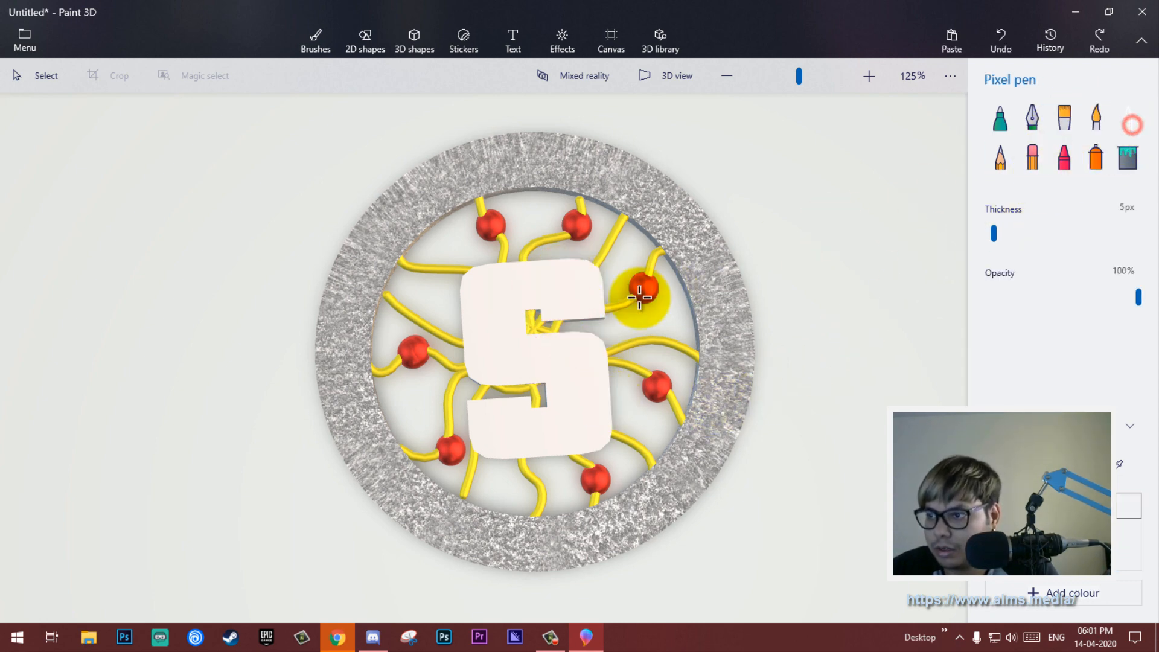
left_click_drag(572, 279, 606, 313)
key("ctrl+z")
key("ctrl+z")
left_click(1012, 166)
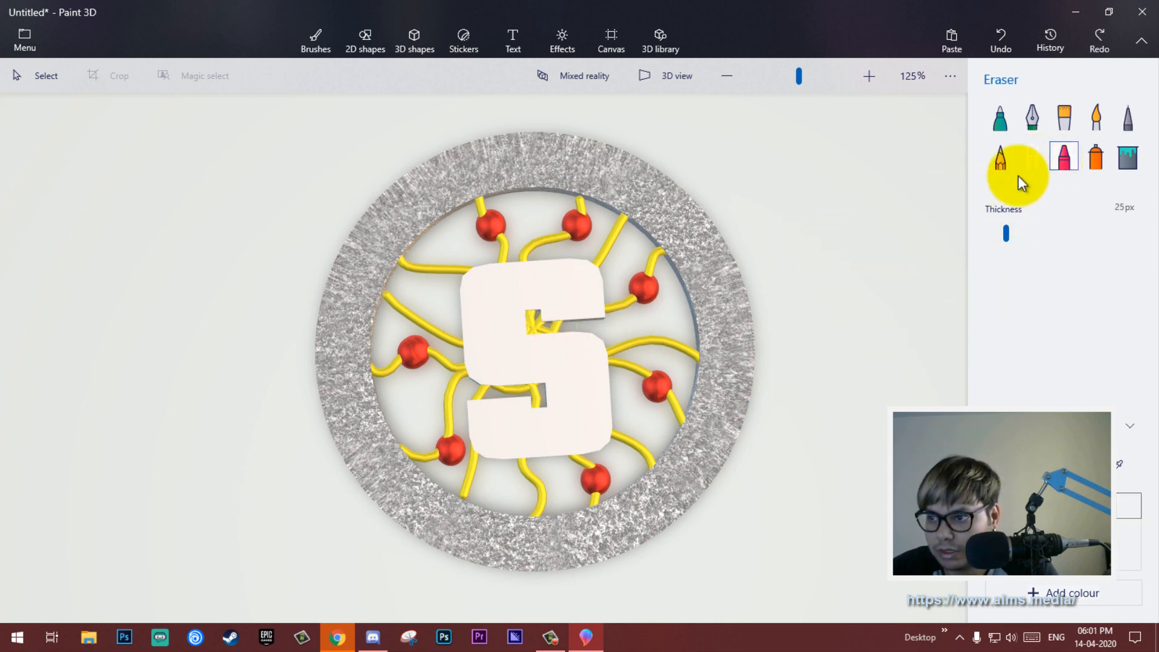
key("ctrl+z")
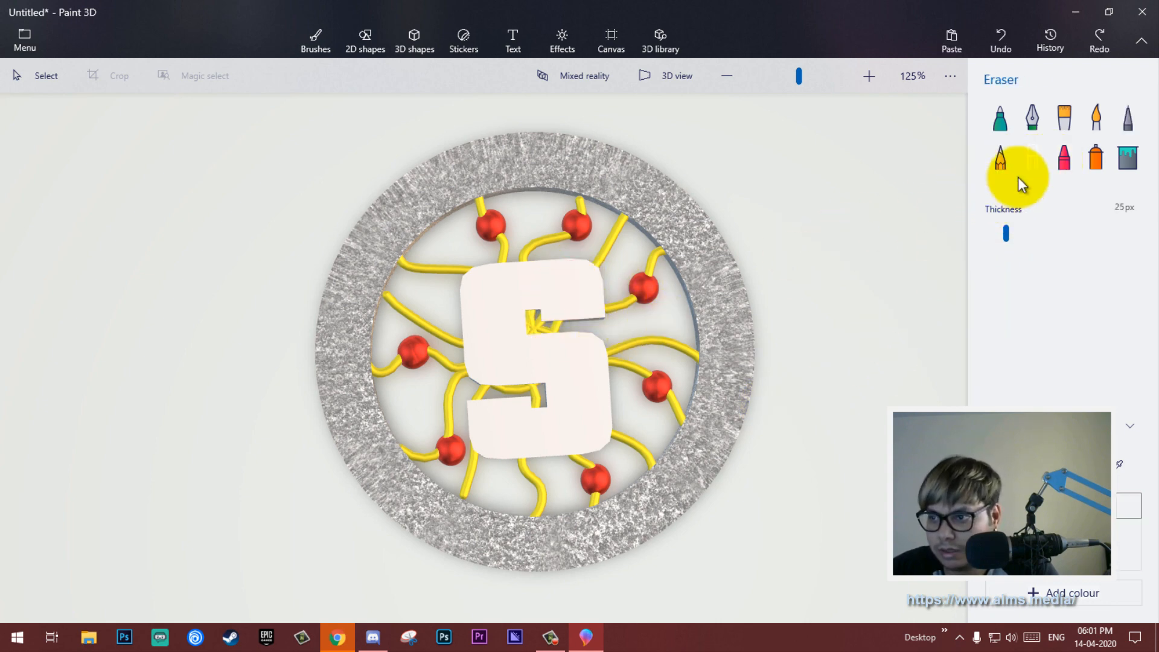
Try red Crayon and Spray can strokes on the letter S and undo them.
left_click_drag(524, 289, 503, 306)
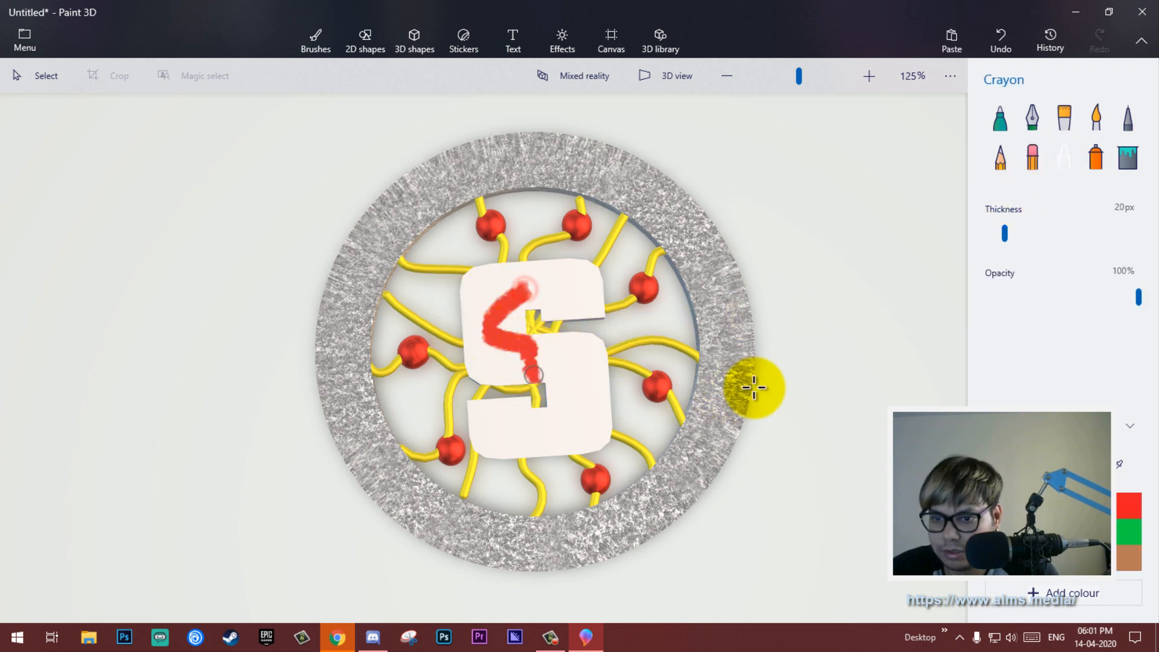
left_click(1094, 160)
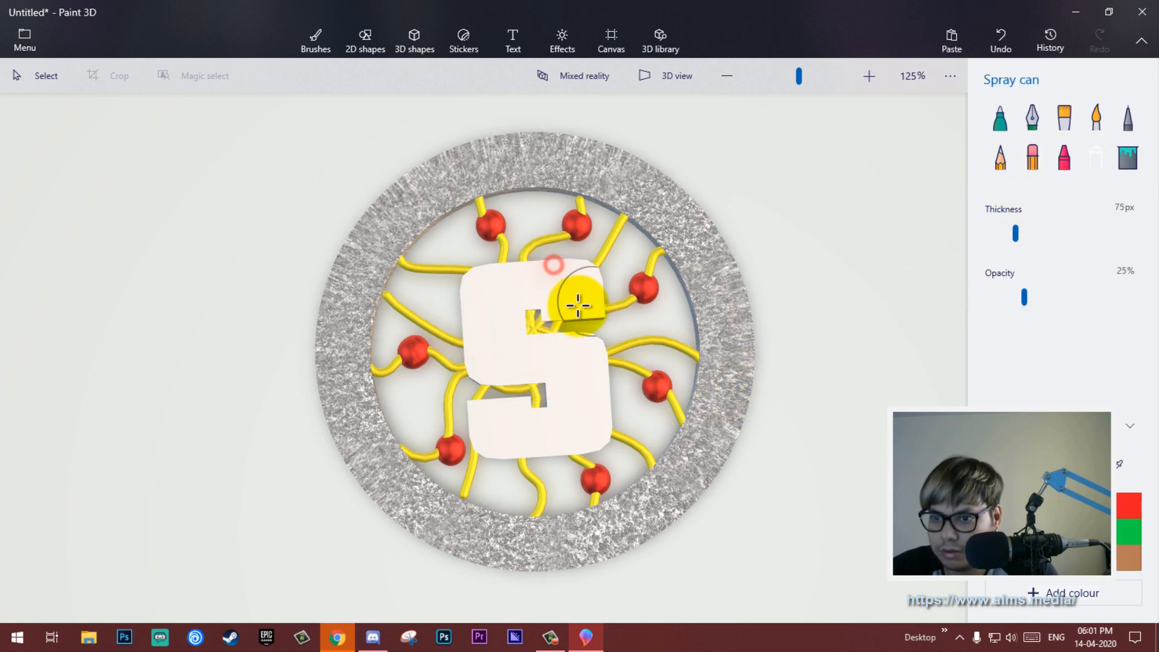
left_click_drag(494, 325, 496, 326)
key("ctrl+z")
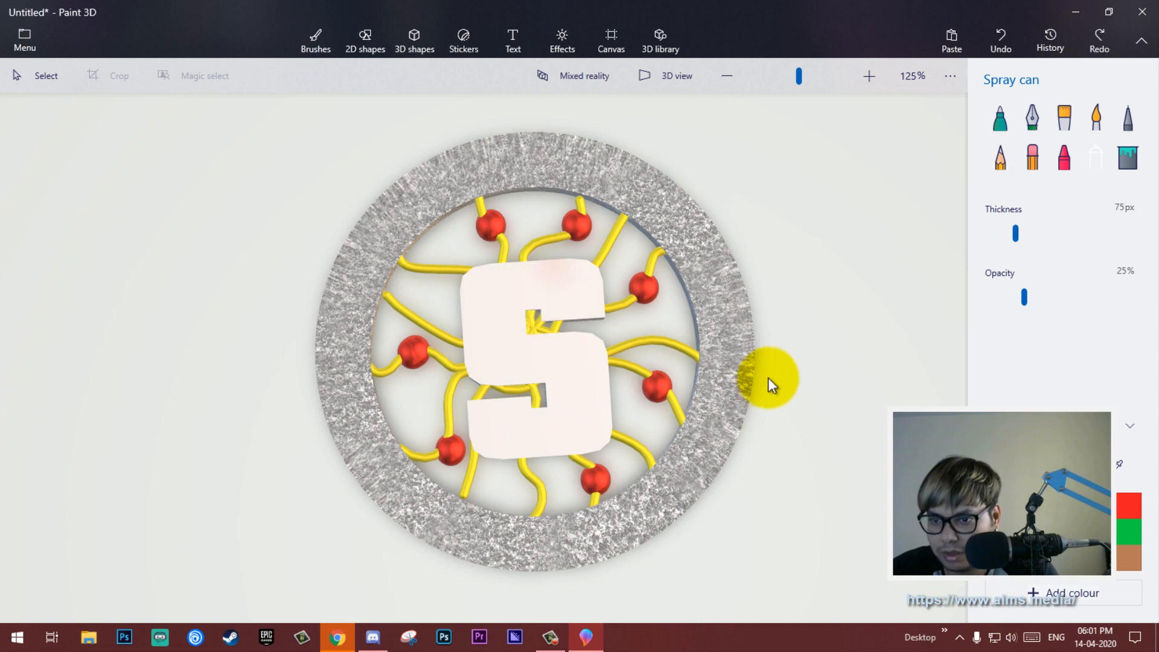
right_click_drag(743, 504, 778, 421)
Try the Candy, Spruce, Day (Minecraft) and Nether (Minecraft) filters on the scene.
left_click(563, 38)
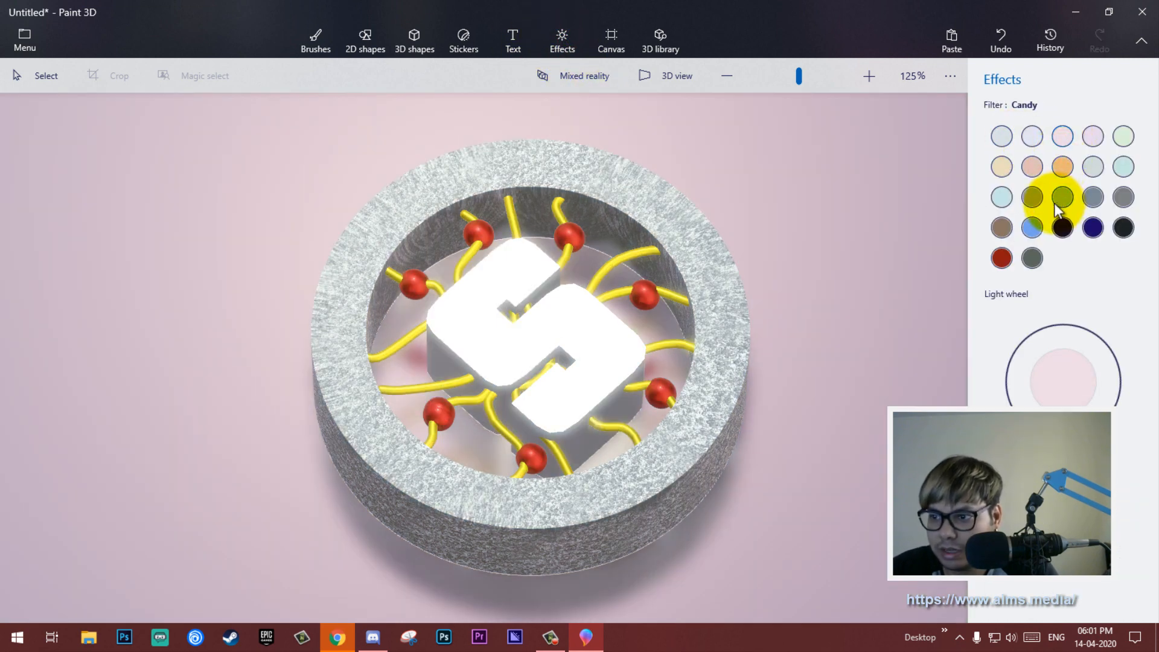
left_click(1031, 198)
left_click(1061, 198)
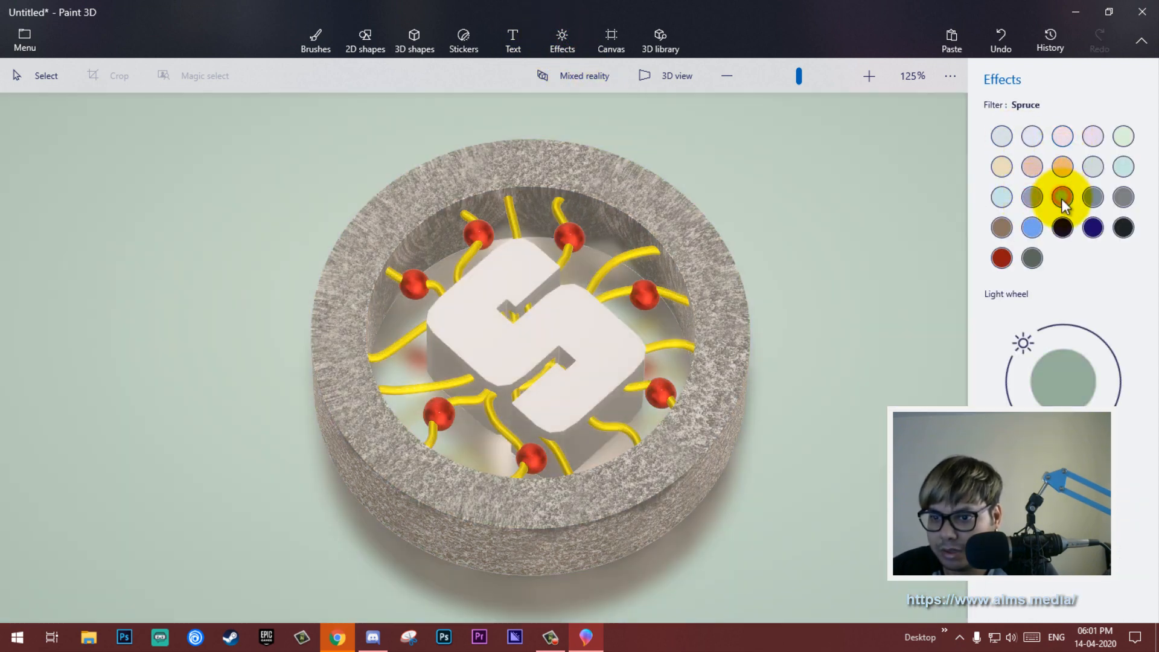
left_click(1032, 229)
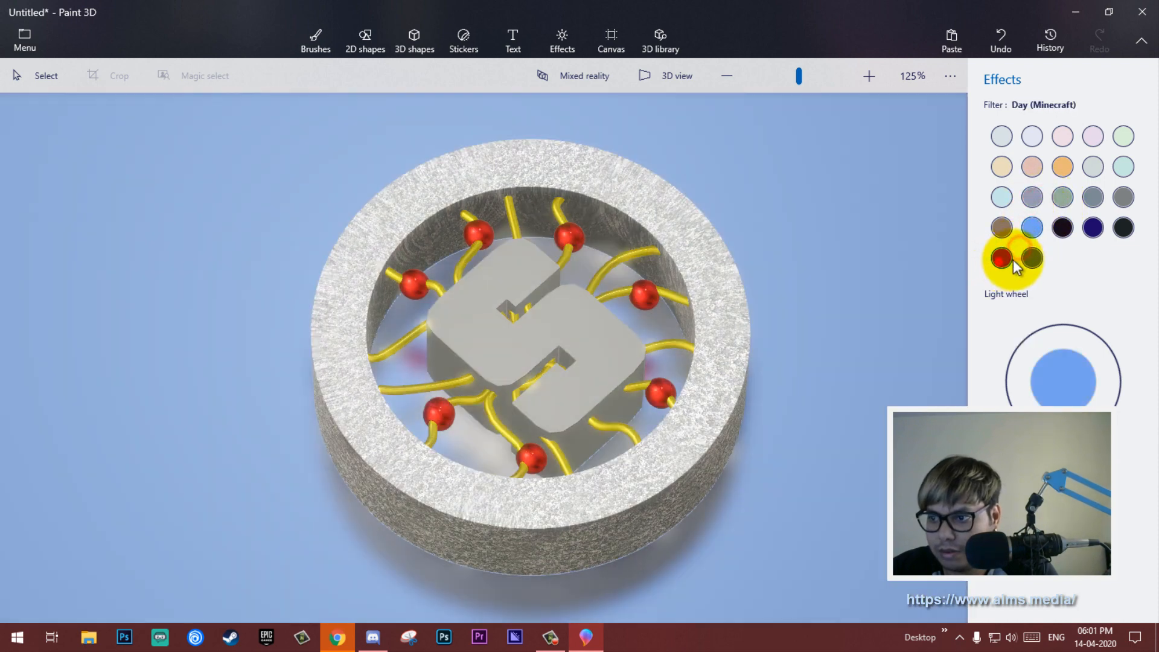
left_click(1028, 257)
left_click(1001, 260)
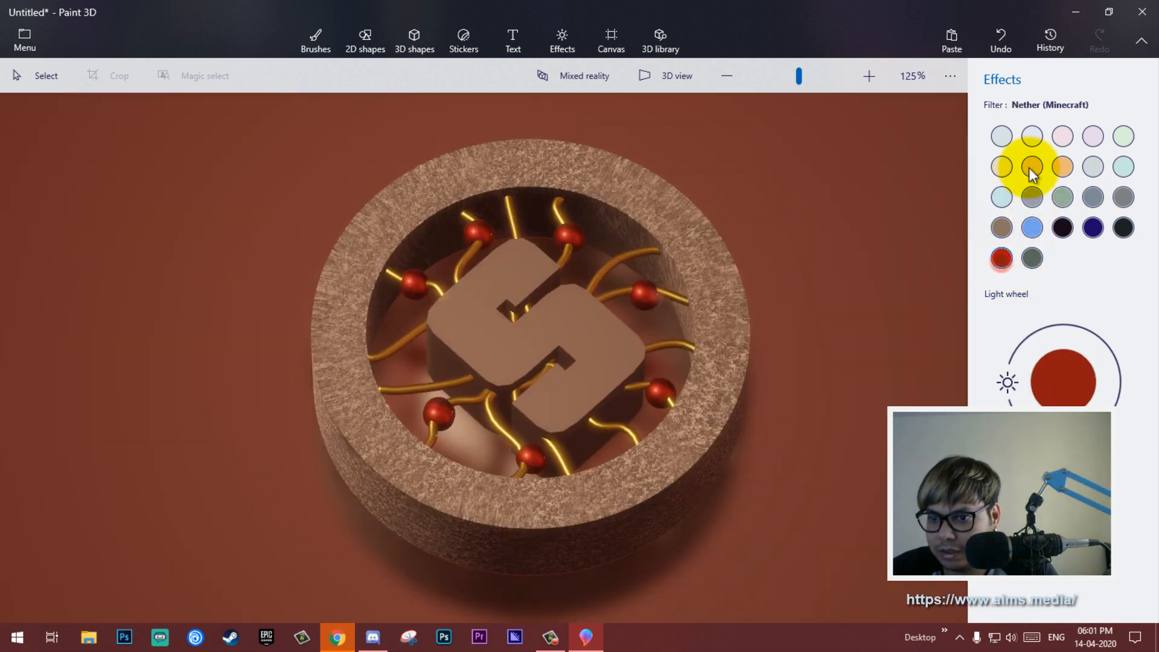
mouse_move(840, 278)
left_mouse_down()
mouse_move(840, 230)
mouse_move(822, 281)
left_mouse_up()
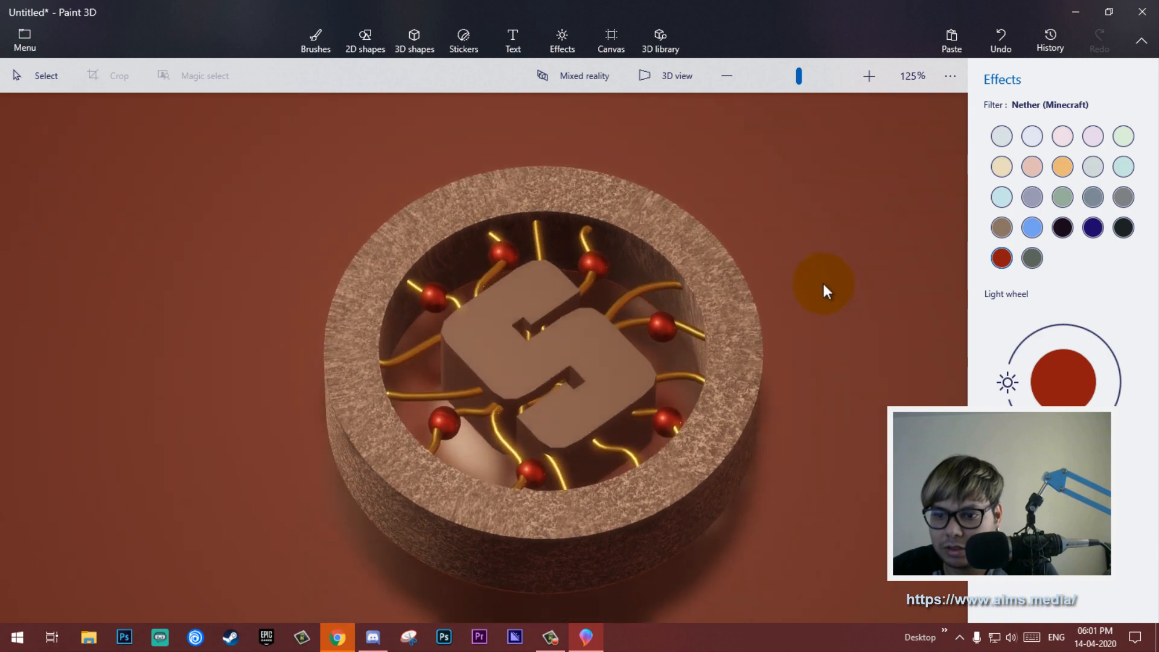
Try the lighter scene filters one by one, including Lavender, Candy, Spearmint, Sand and Aqua.
left_click(1002, 136)
left_click(1033, 136)
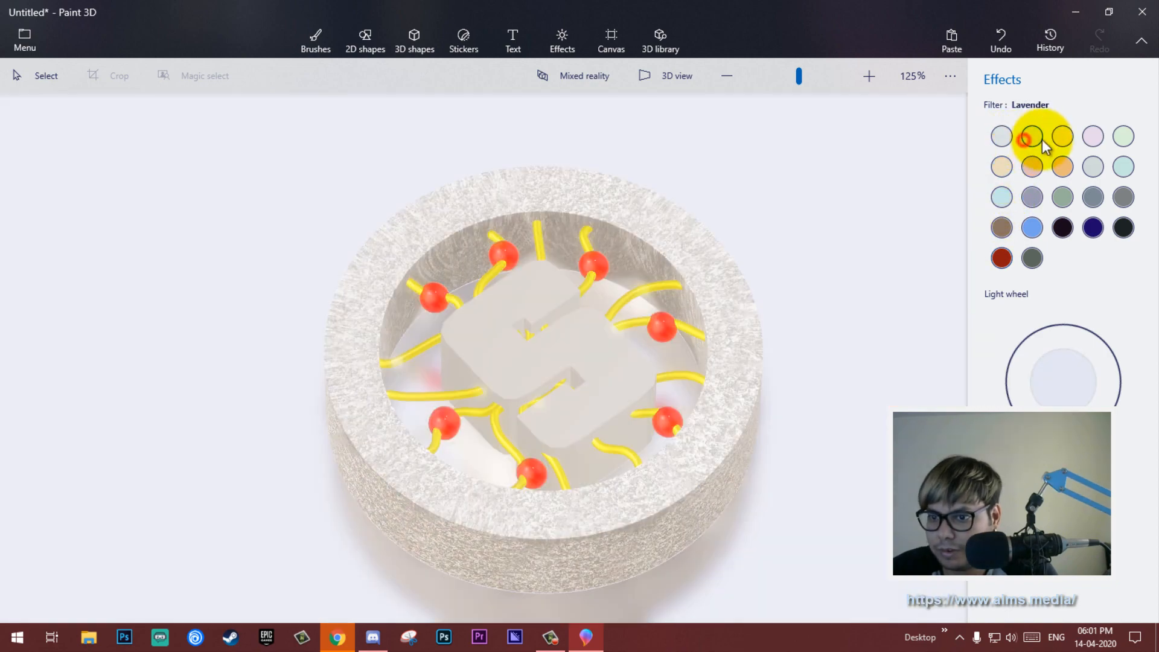
left_click(1063, 137)
left_click(1093, 138)
left_click(1121, 138)
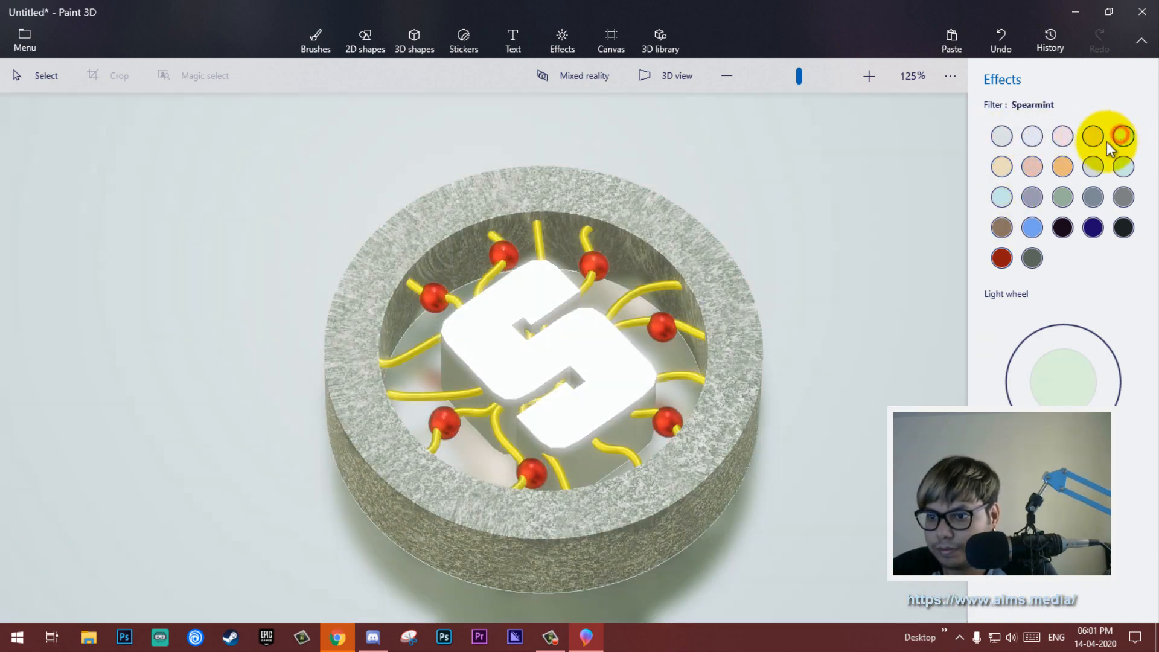
left_click(1001, 166)
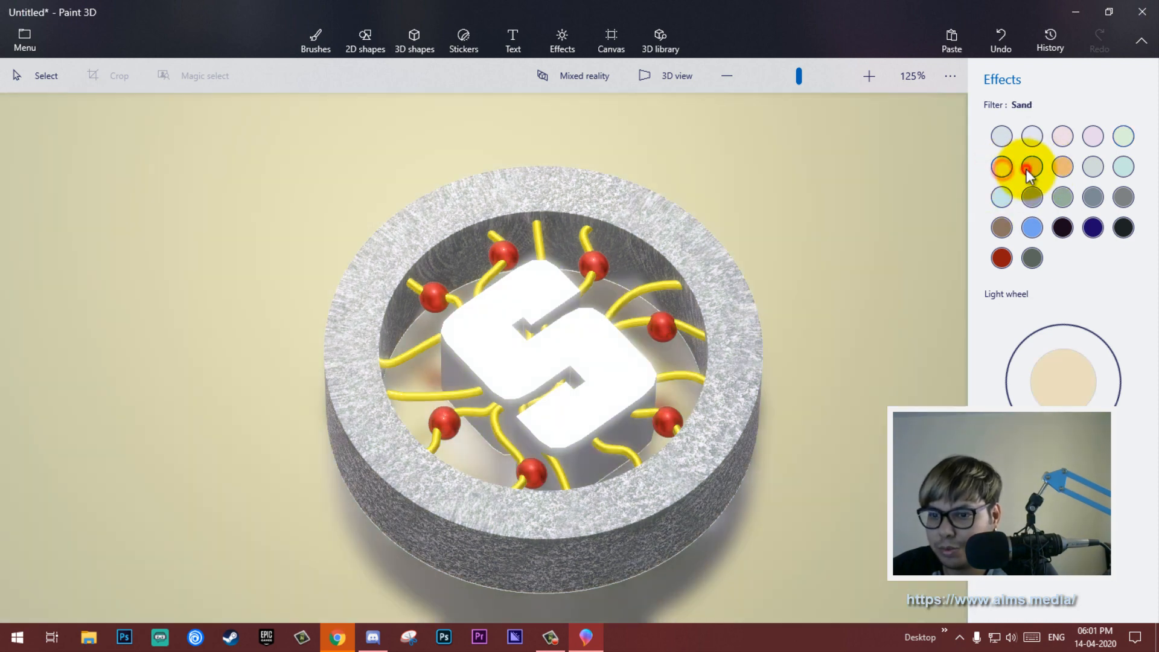
left_click(1032, 167)
left_click(1062, 167)
left_click(1124, 168)
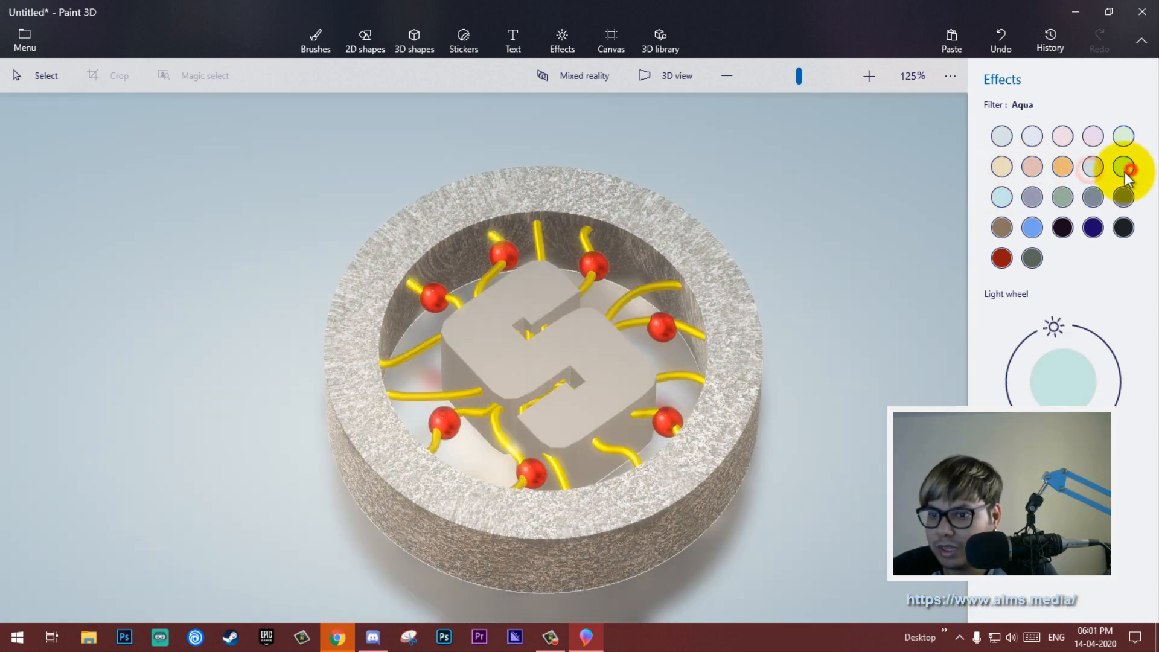
Try the darker scene filters one by one, including Spruce, Stratus, Clay and Day (Minecraft).
left_click(1032, 197)
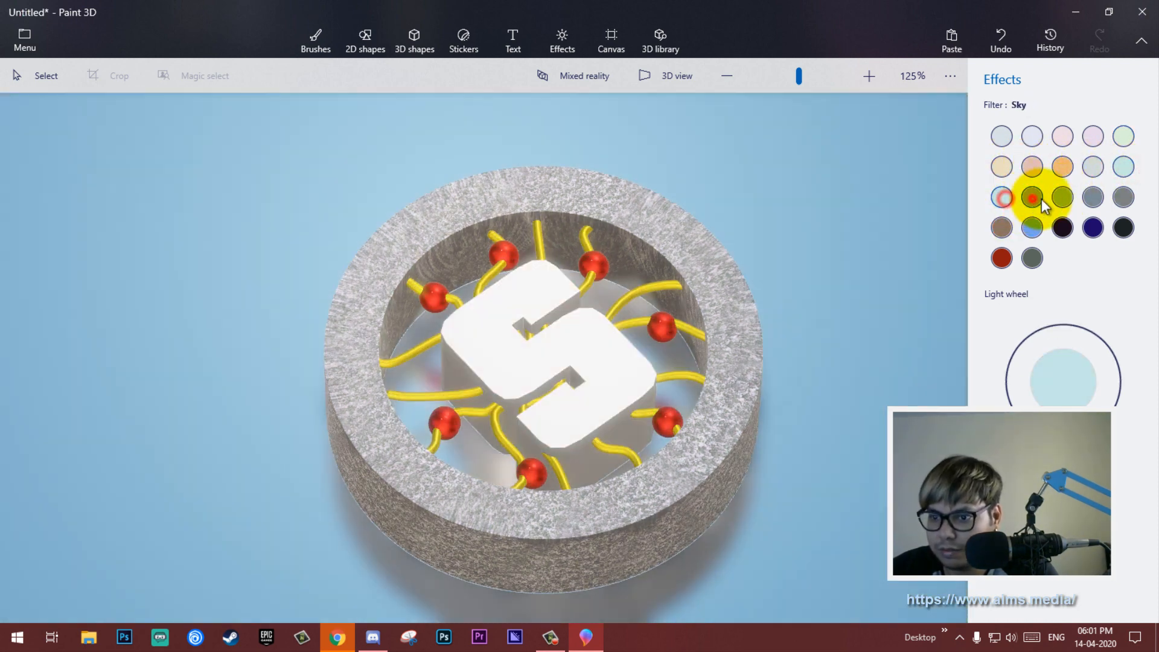
left_click(1062, 197)
left_click(1092, 197)
left_click(1123, 196)
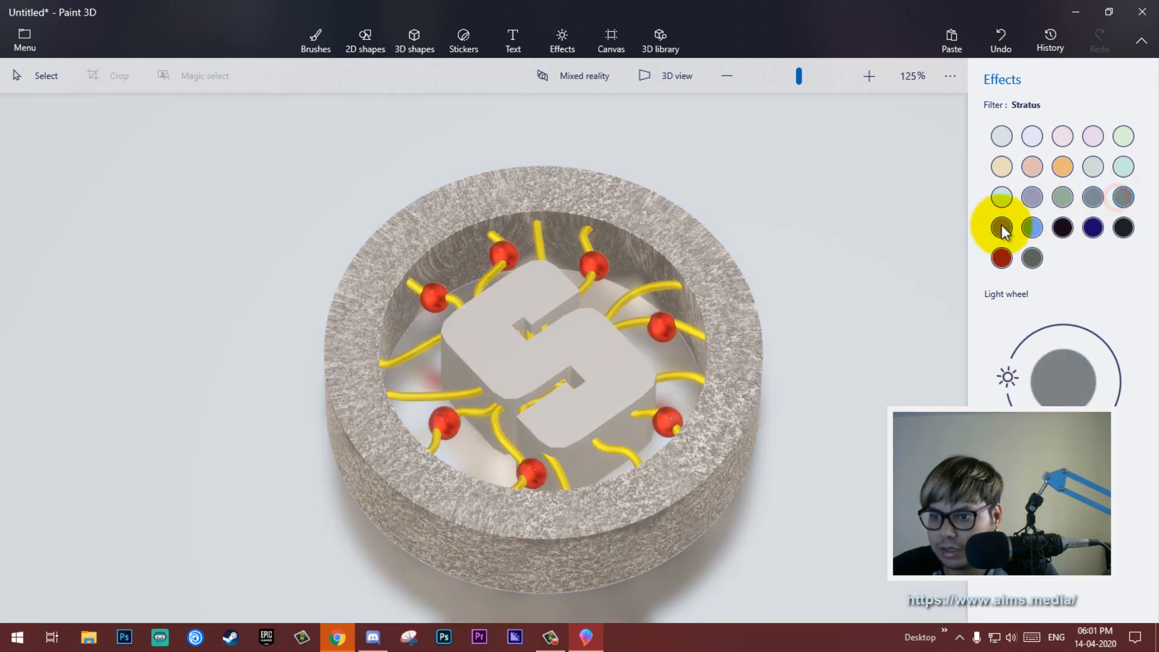
left_click(1001, 227)
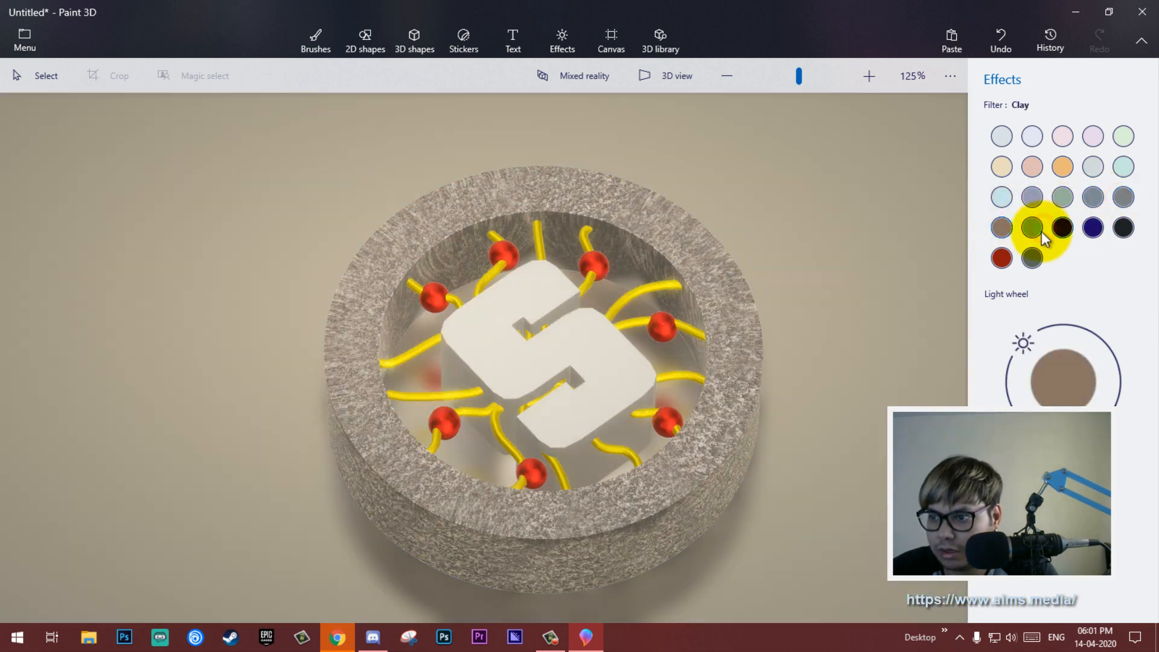
left_click(1038, 230)
Apply the Night (Minecraft) filter and move the light source farther around the light wheel.
left_click(1061, 233)
left_click_drag(897, 305, 843, 319)
left_click_drag(1007, 383, 1027, 350)
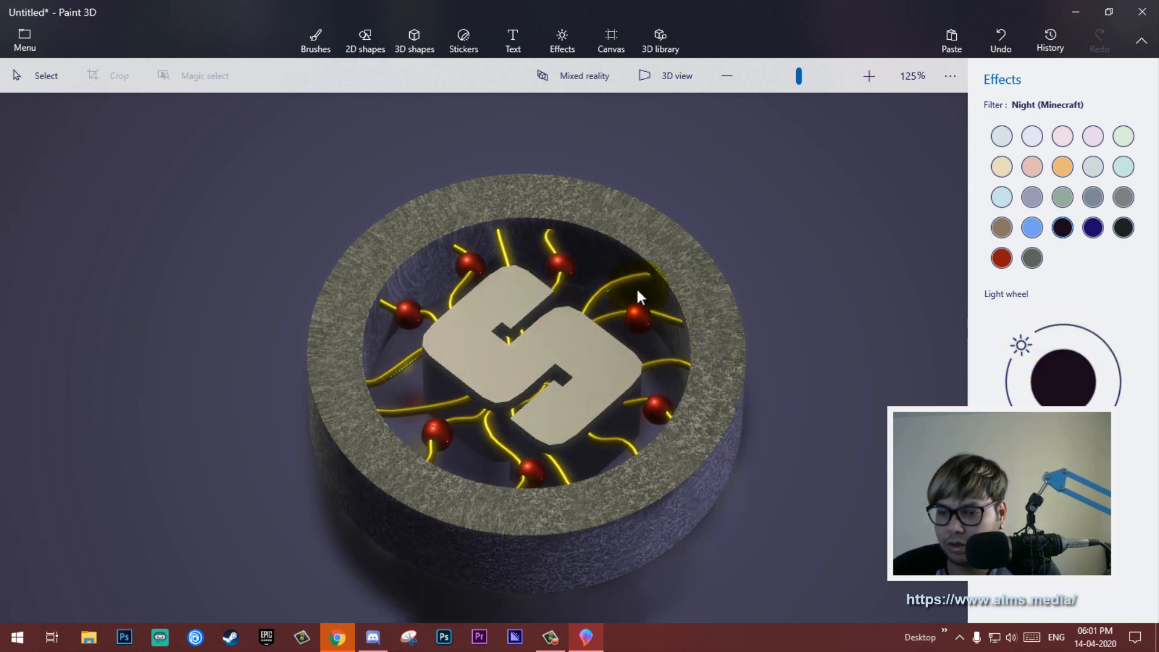
left_click(26, 36)
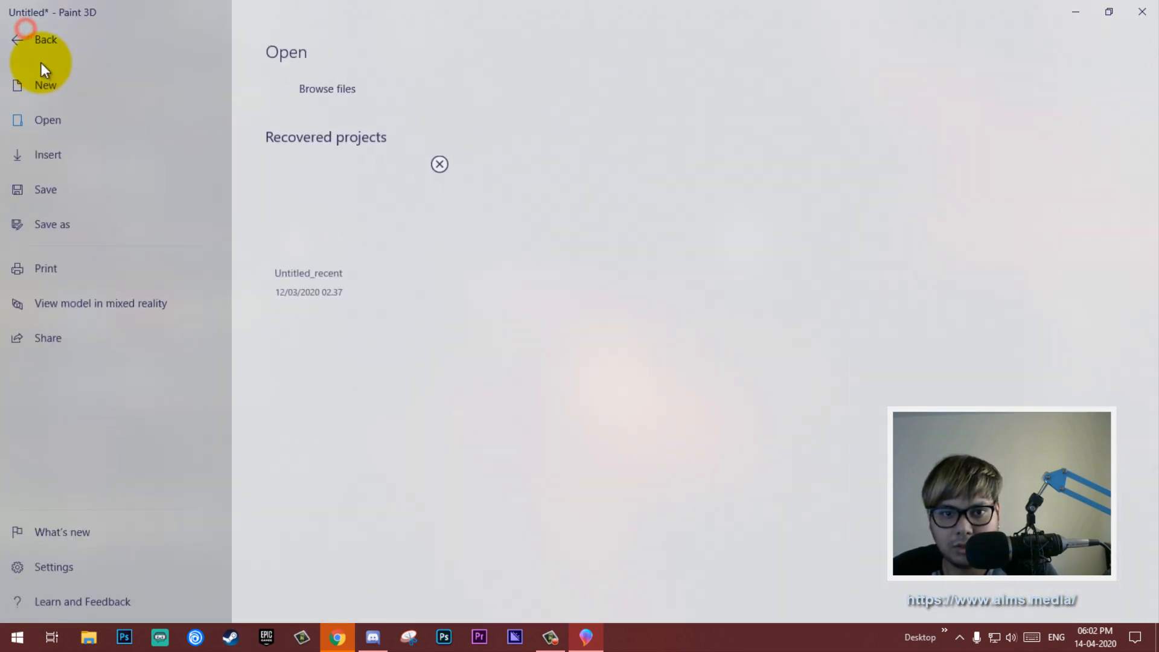
left_click(64, 223)
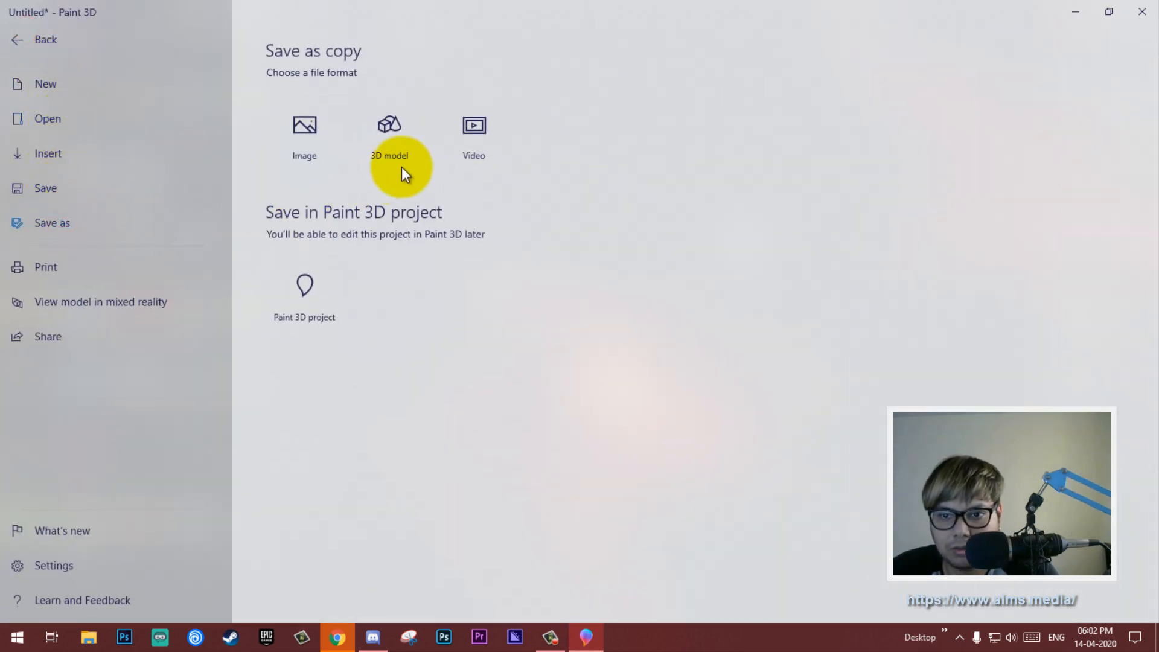
left_click(484, 134)
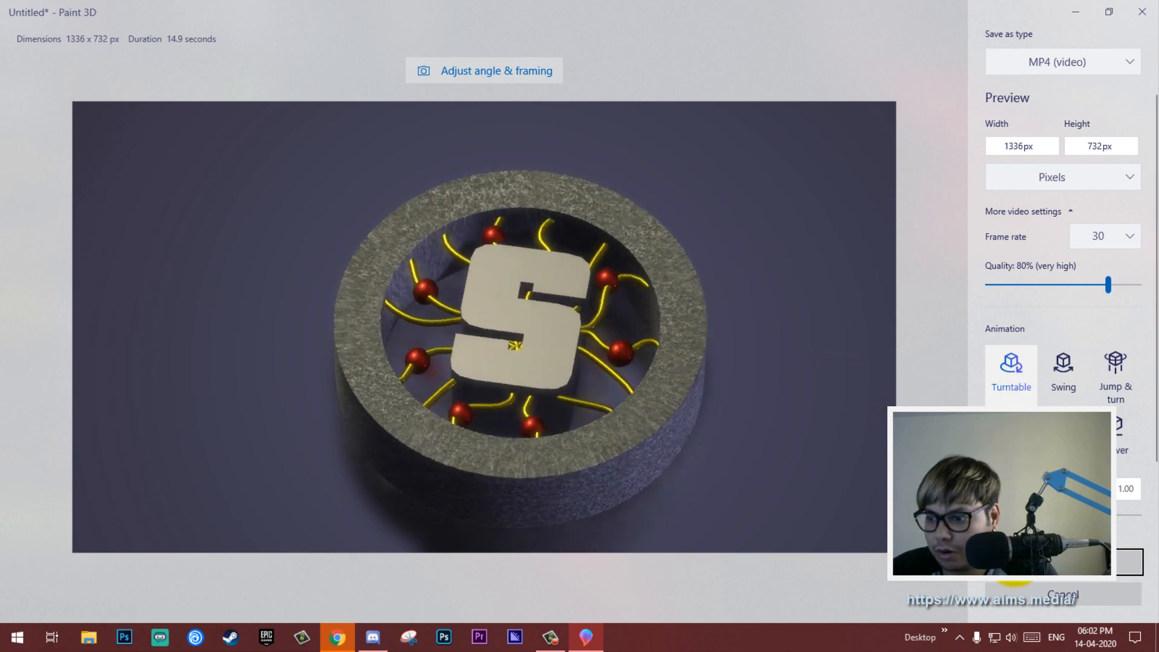
left_click(1047, 598)
Start saving a copy of the scene as a PNG image and adjust the angle so the S logo stands more upright.
left_click(27, 42)
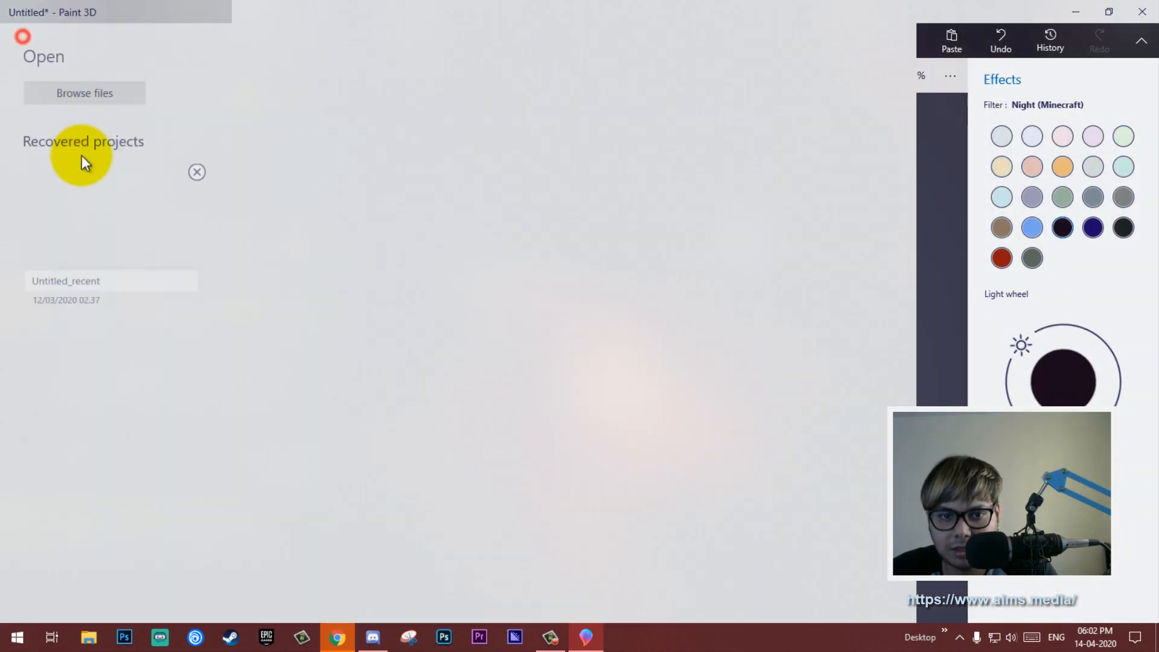
left_click(84, 222)
left_click(300, 144)
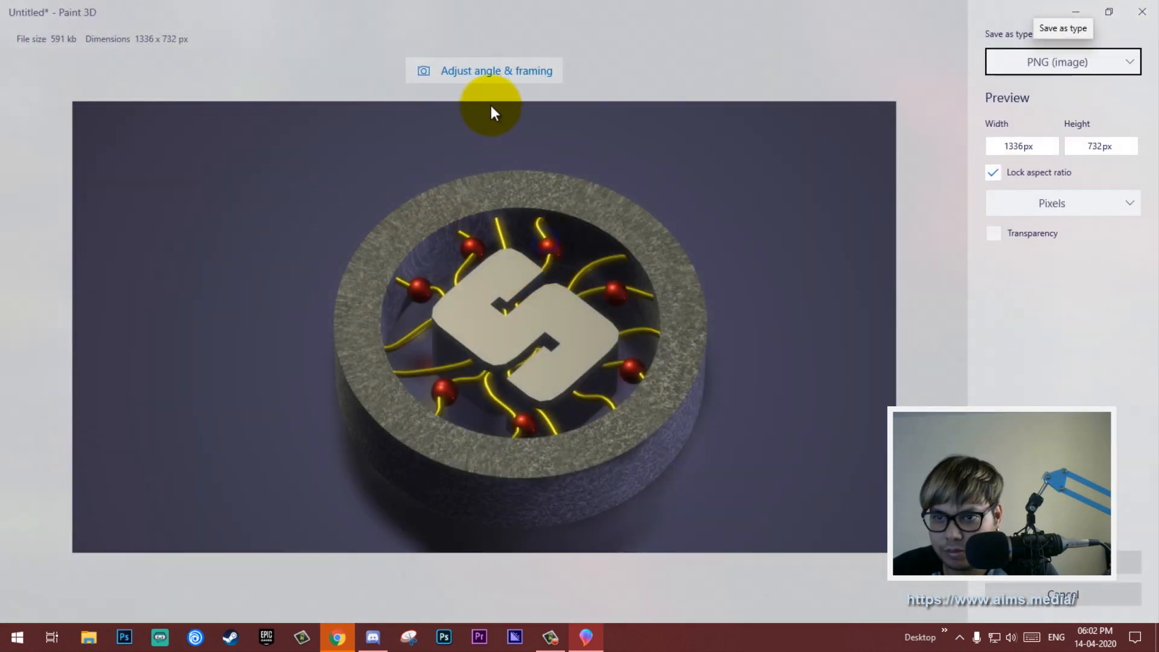
left_click(479, 71)
left_click_drag(642, 266, 207, 440)
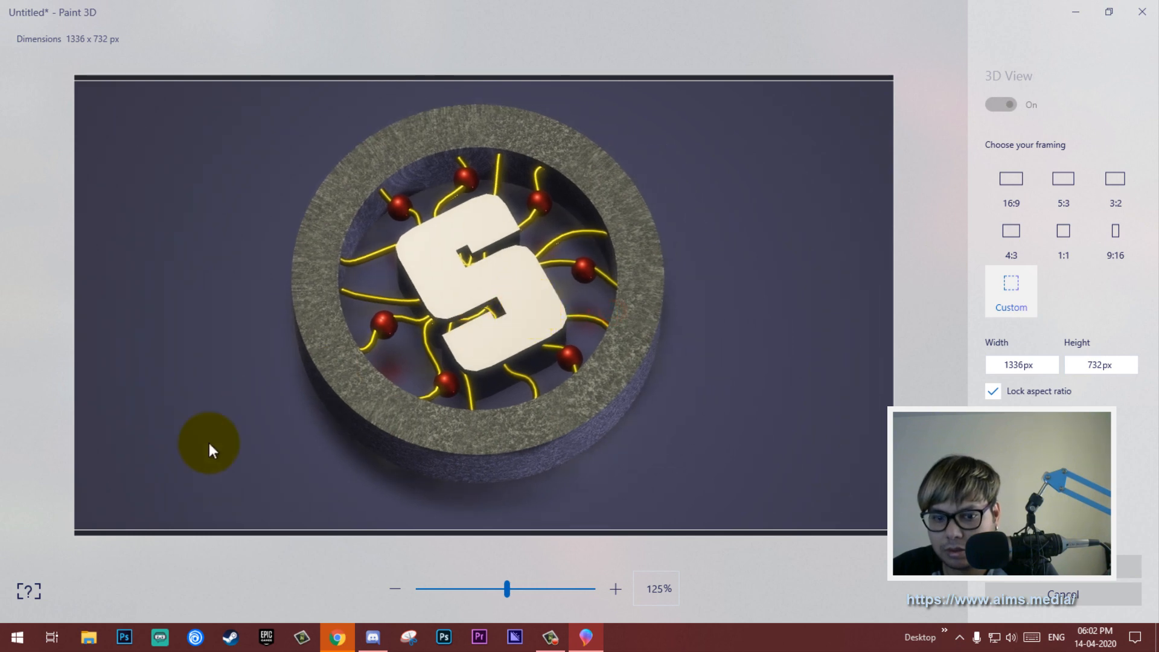
left_click(28, 592)
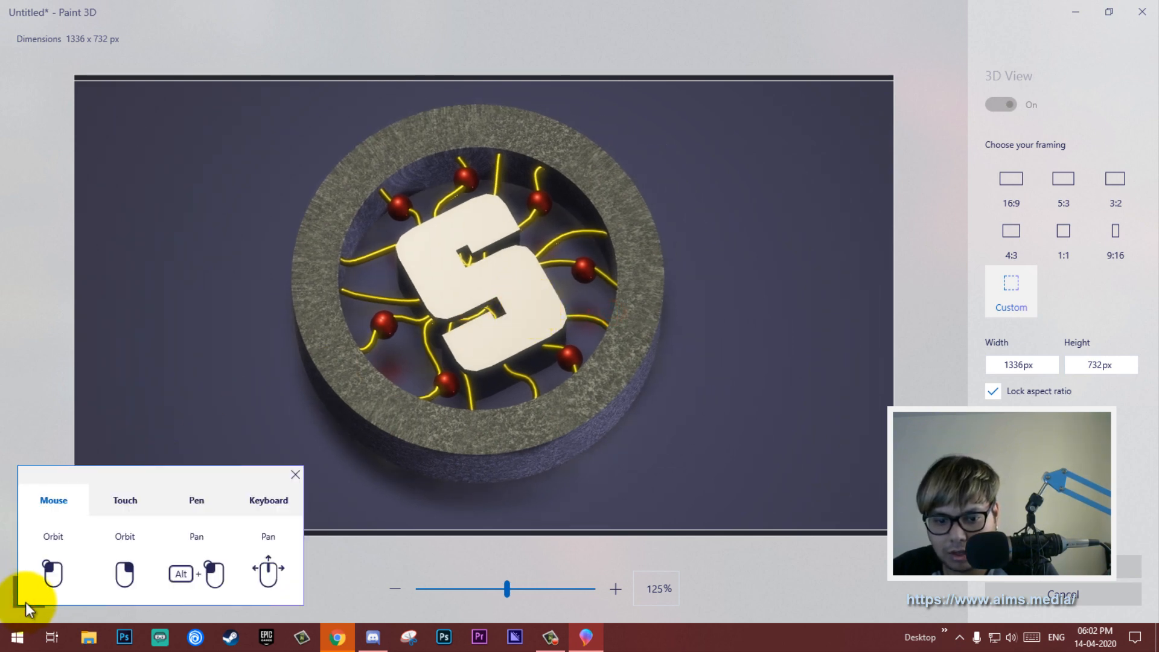
left_click(297, 474)
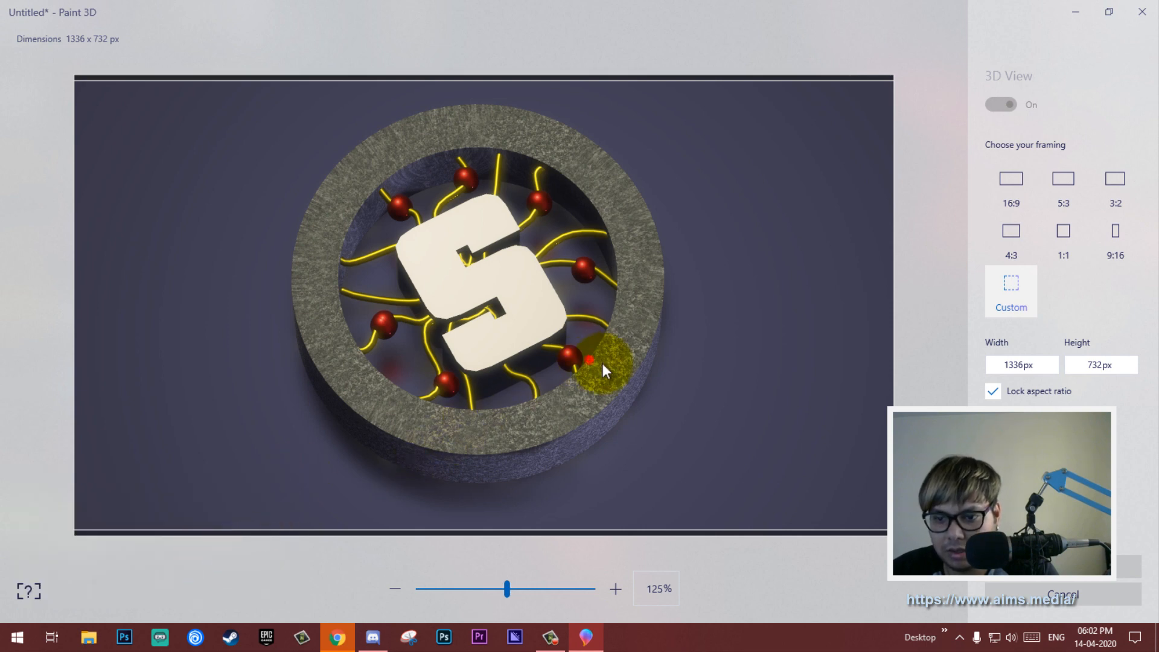
left_click_drag(602, 360, 632, 369)
Set the image framing to 16:9, fine-tune the logo's viewing angle and position, and accept the framing.
left_click(1010, 180)
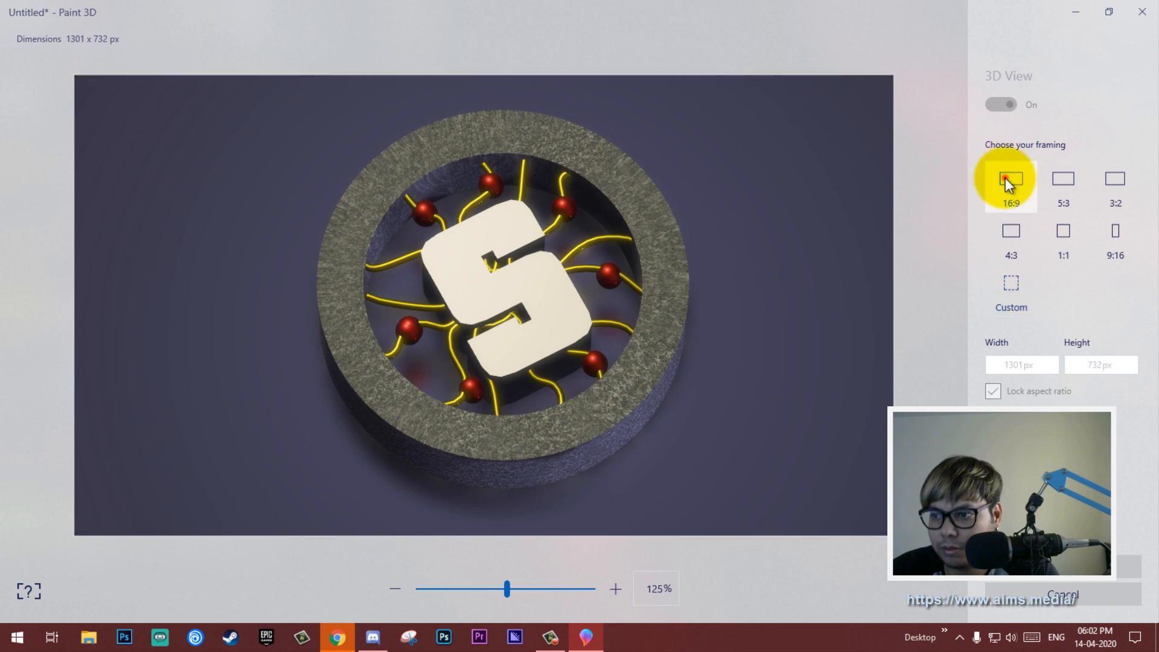
left_click_drag(694, 271, 694, 324)
left_click_drag(819, 361, 785, 350)
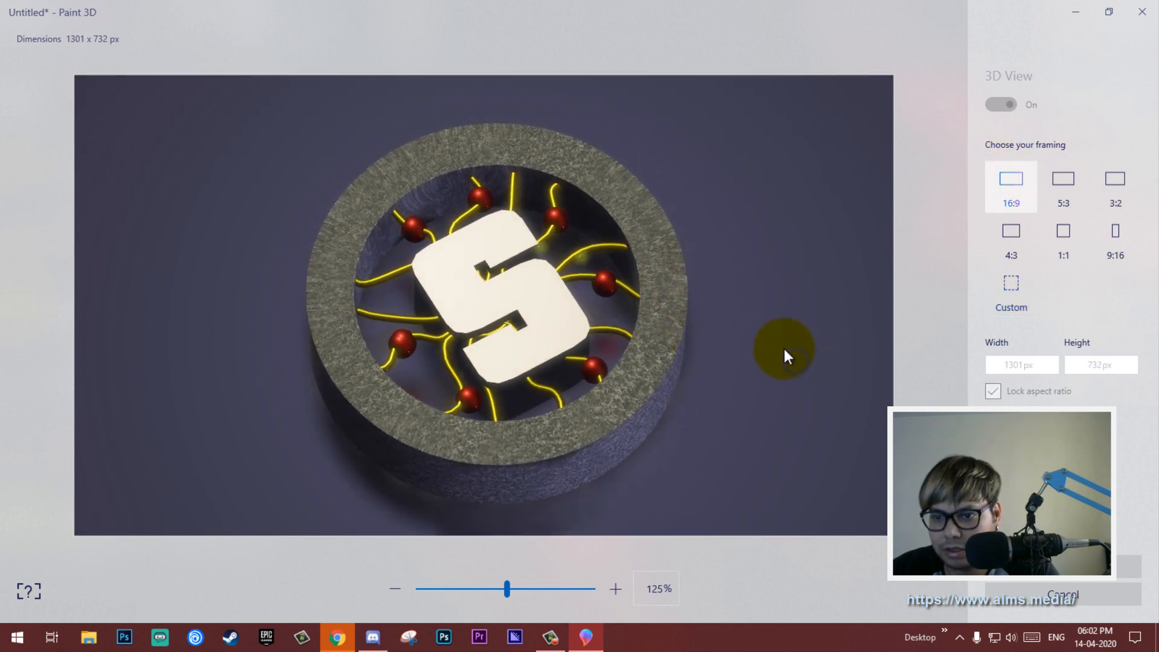
mouse_move(682, 349)
left_mouse_down()
mouse_move(665, 364)
mouse_move(662, 339)
left_mouse_up()
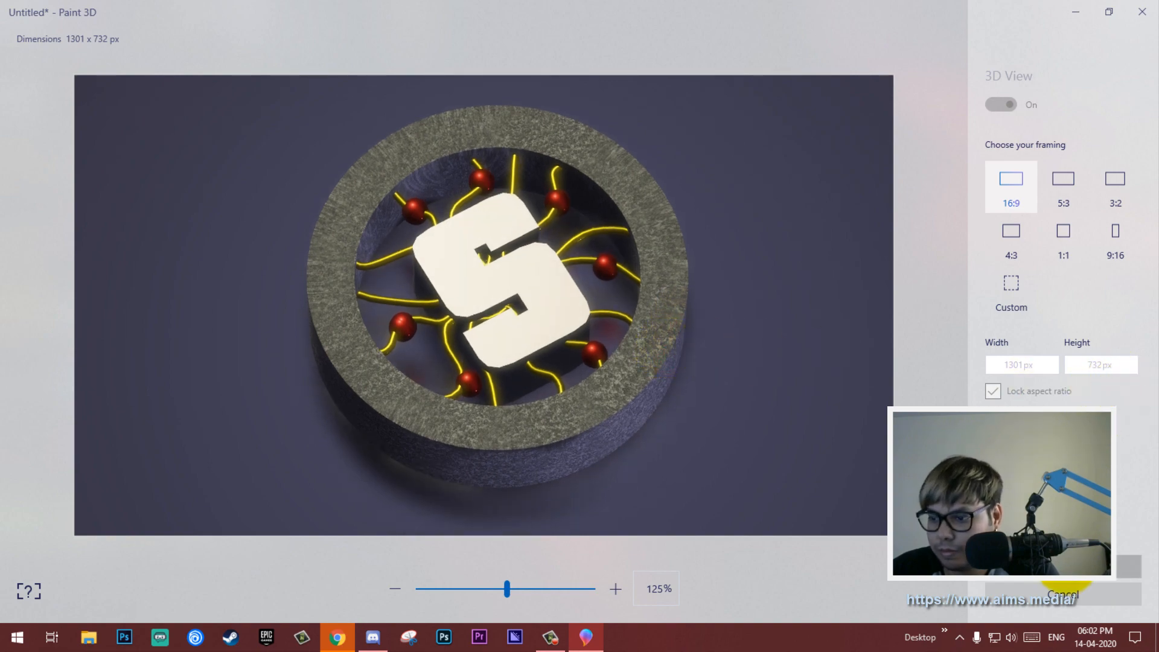
left_click(1128, 566)
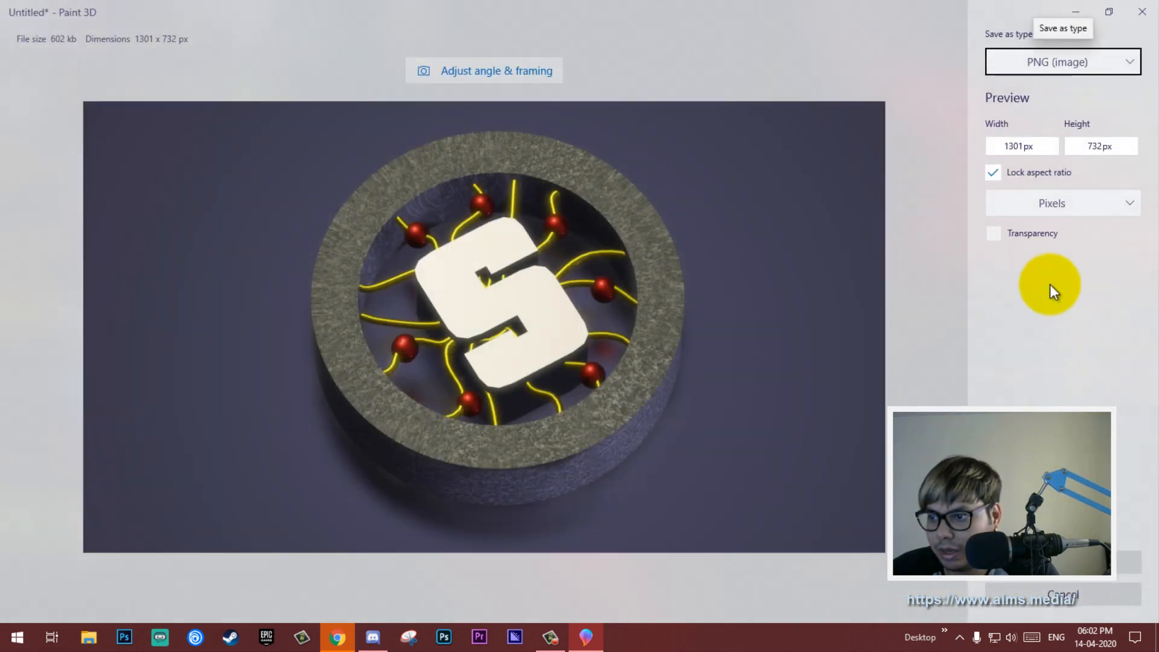
Enable transparency for the image and save it to the Desktop as the PNG file Untitled.
left_click(994, 235)
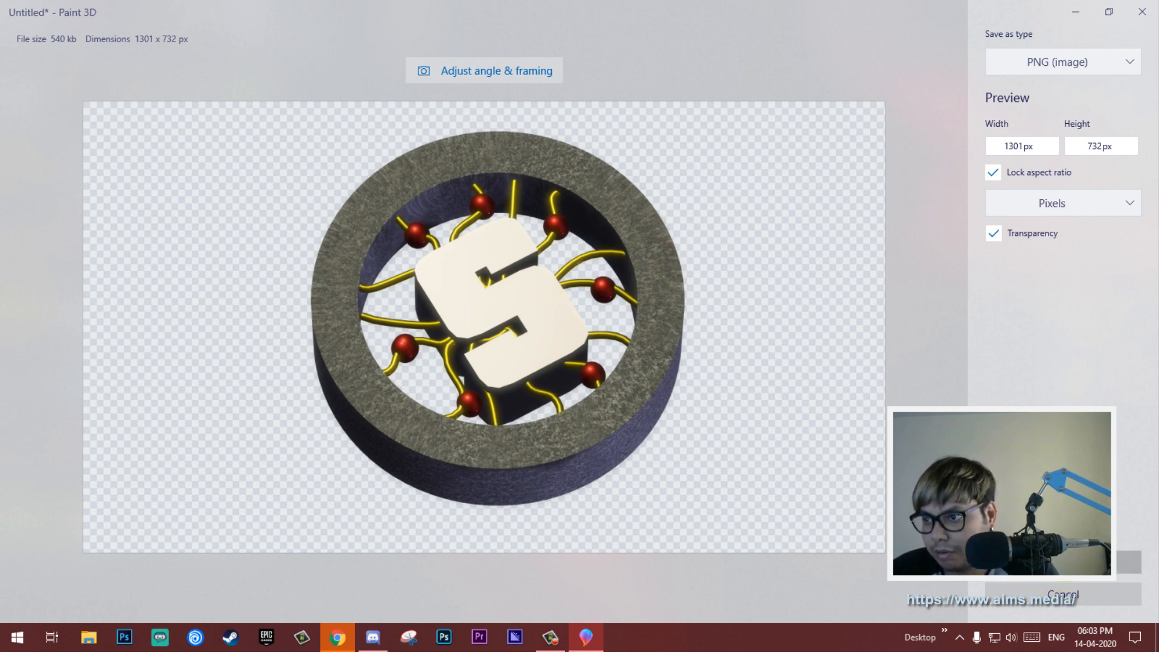
left_click(1066, 564)
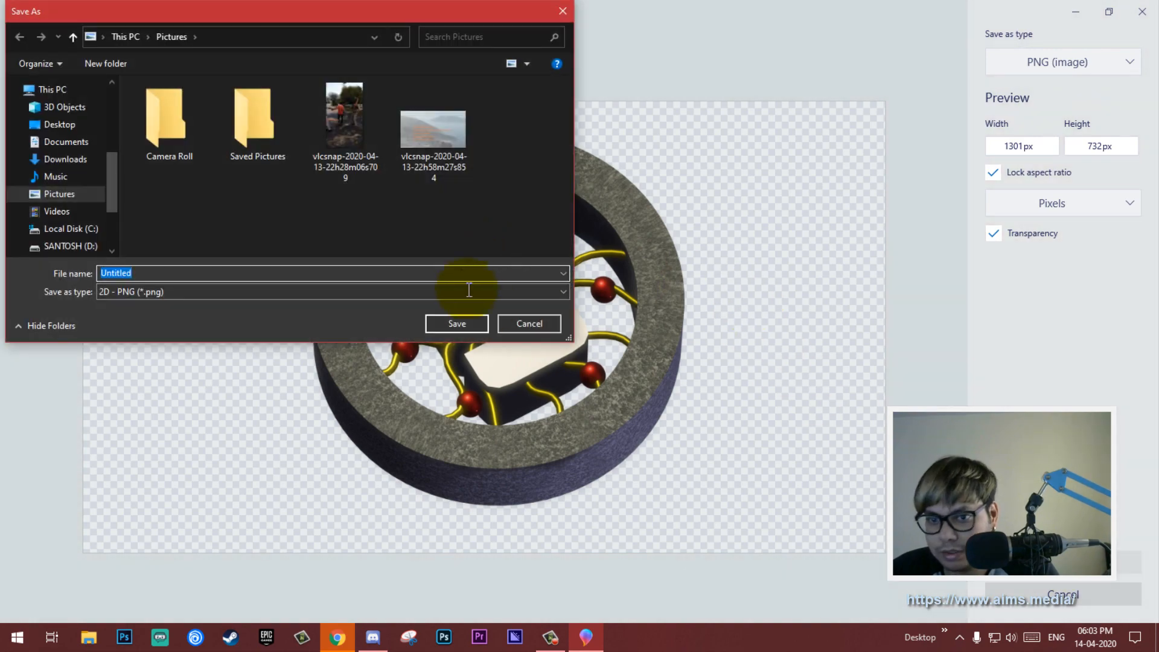
left_click_drag(111, 179, 111, 118)
left_click(65, 129)
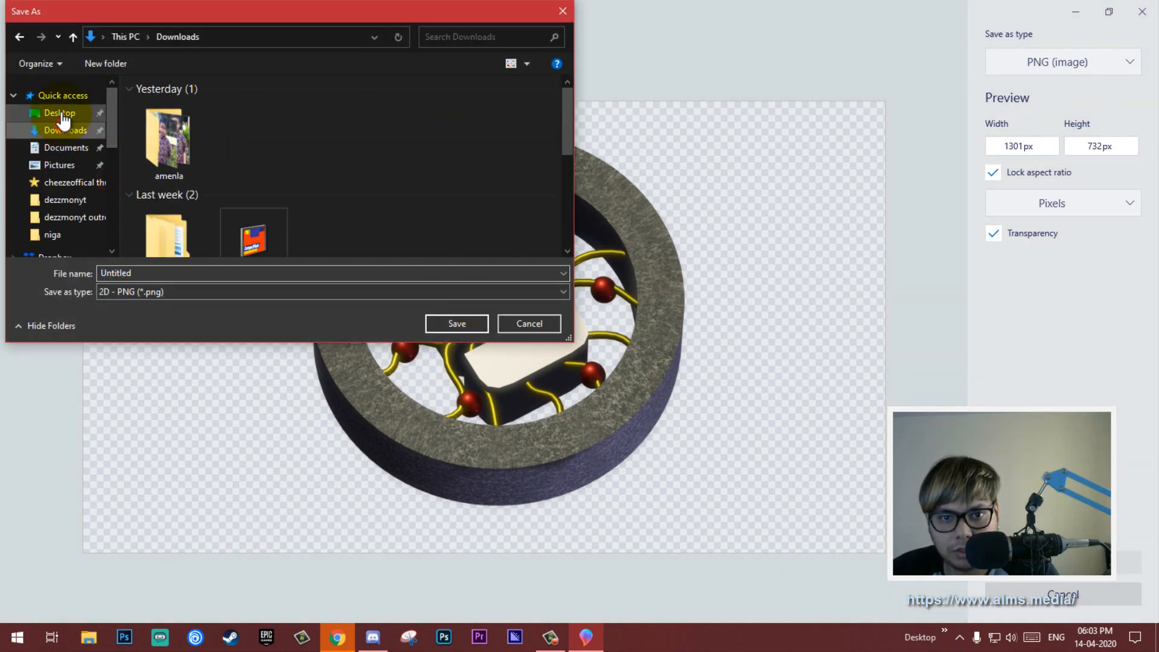
left_click(60, 113)
left_click(460, 321)
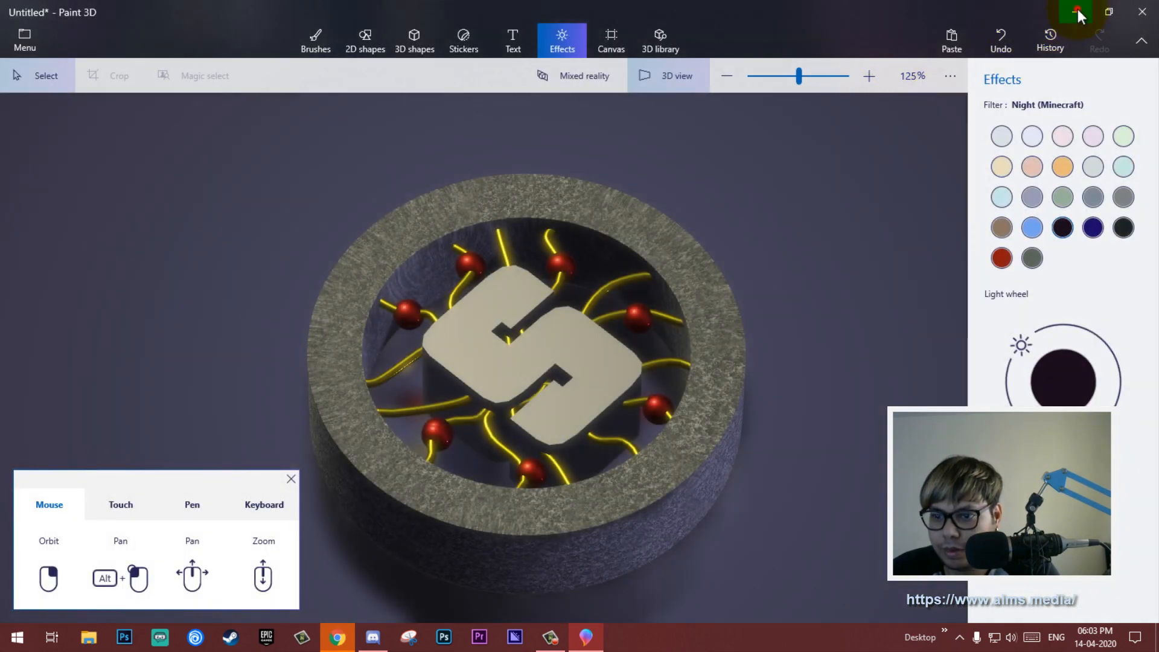
Open the exported Untitled image from the desktop in Photos and examine the logo up close.
left_click(1078, 9)
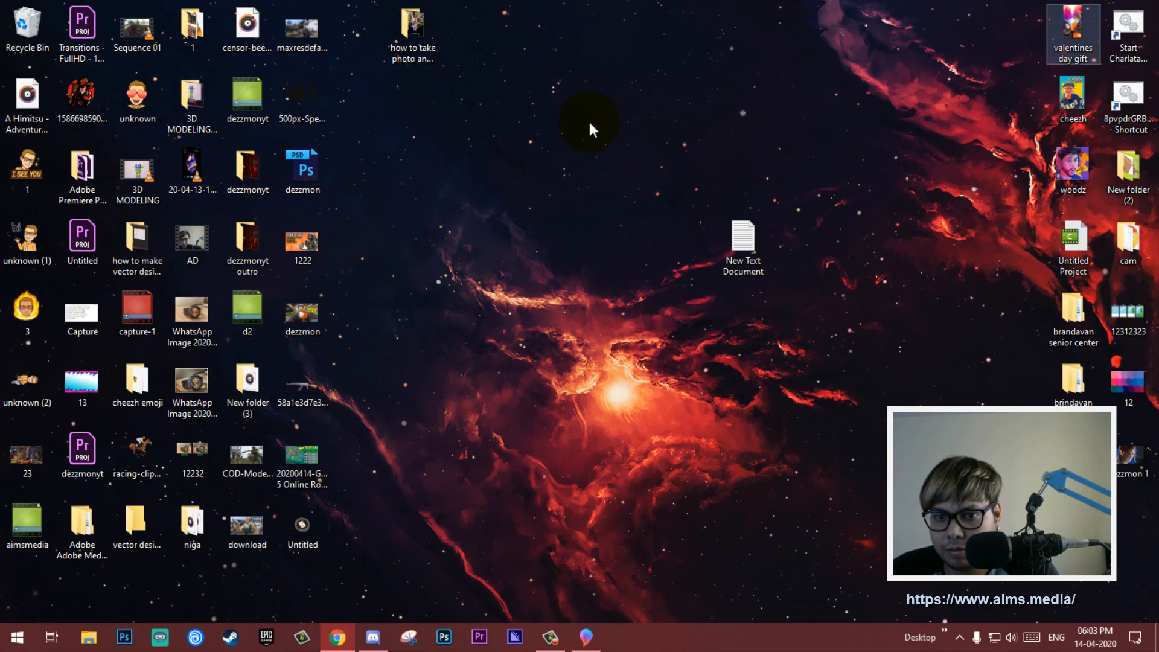
double_click(314, 523)
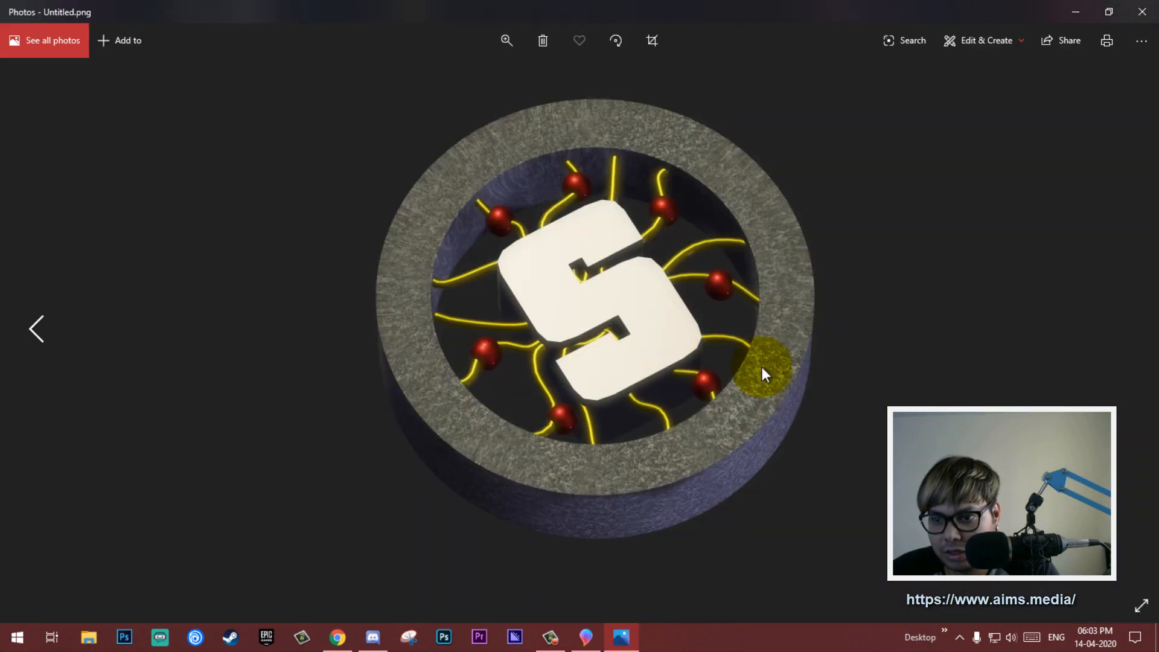
scroll(629, 285, "up", 3)
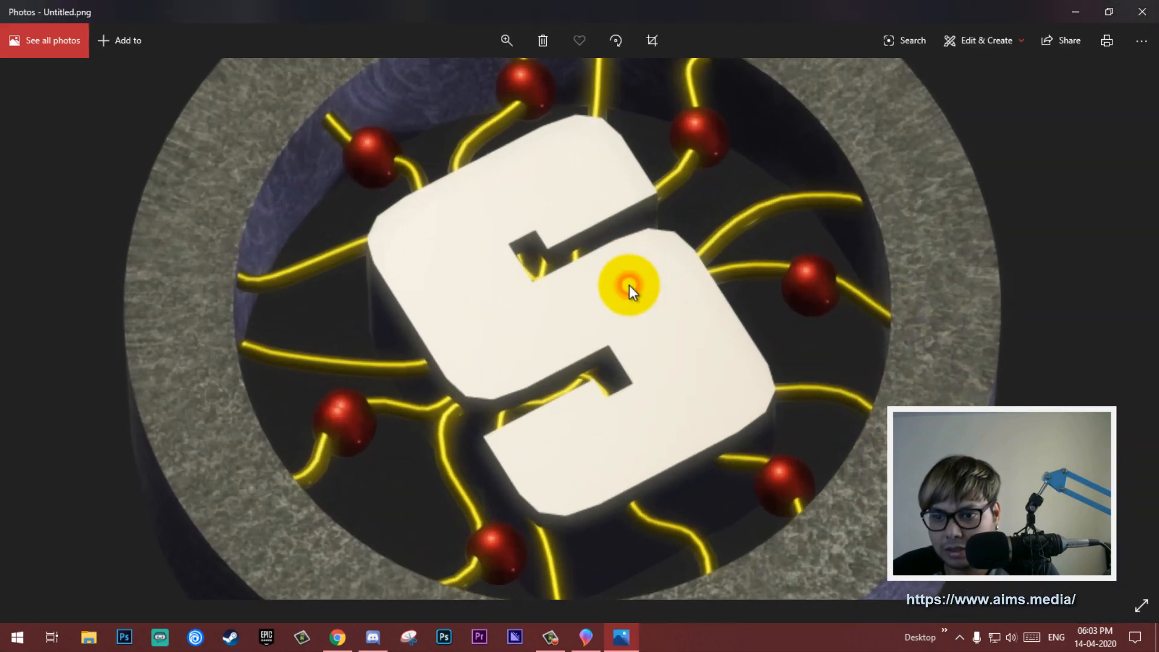
scroll(629, 285, "down", 3)
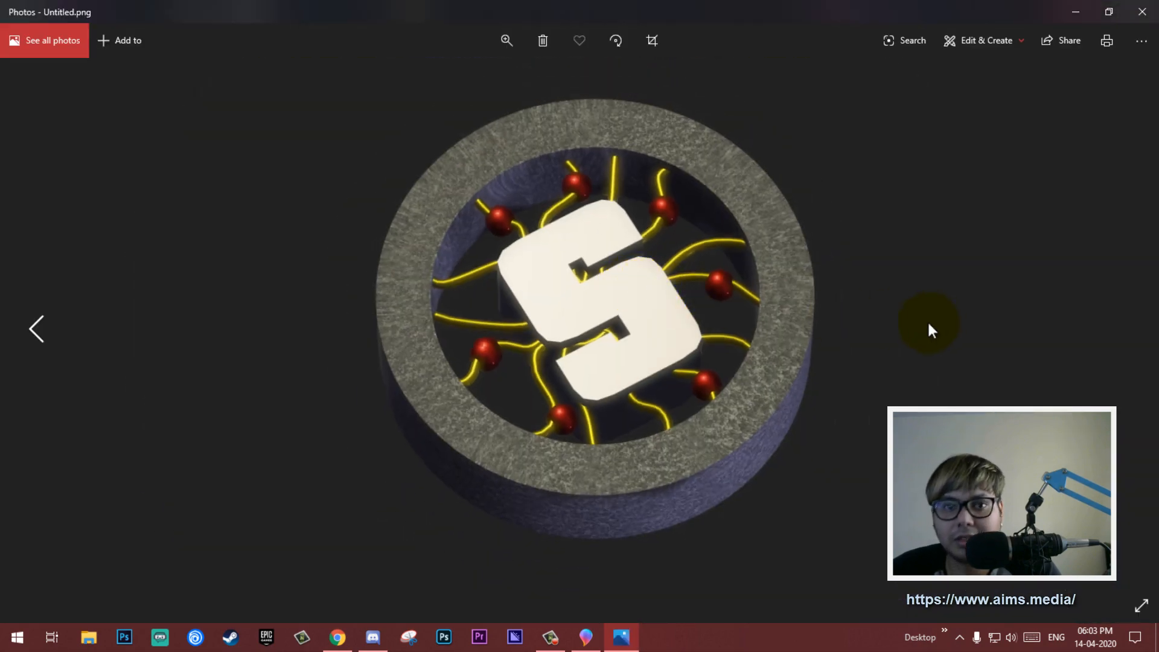